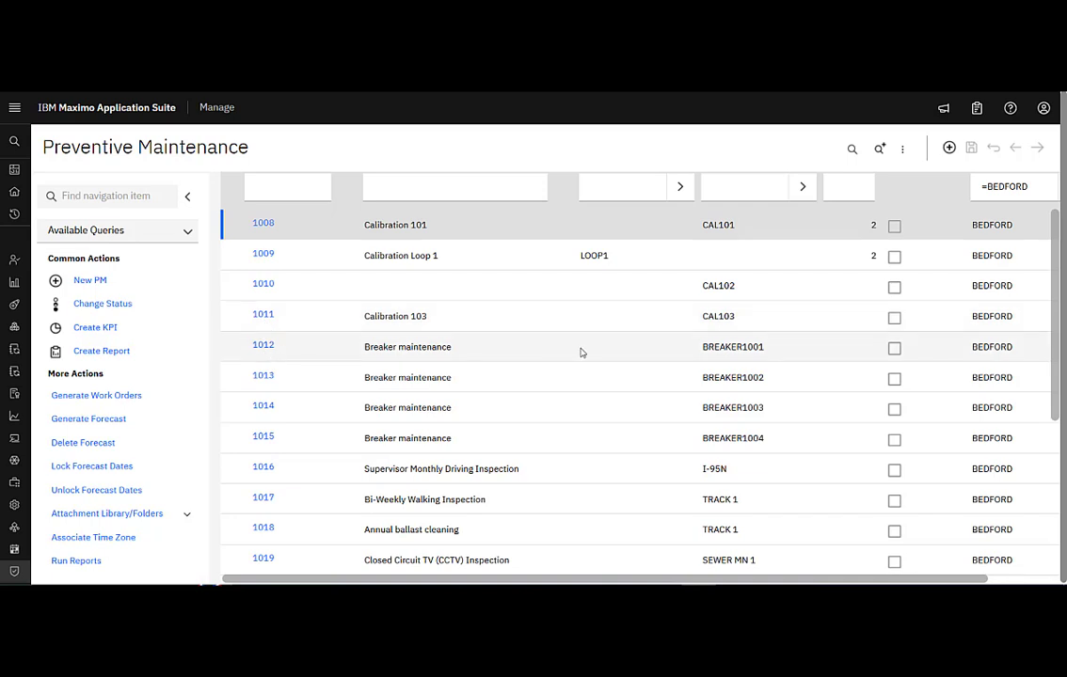
Step: Open the Breaker maintenance PM record 1012 from the PM list
scroll(581, 350, up, 1)
mouse_move(31, 405)
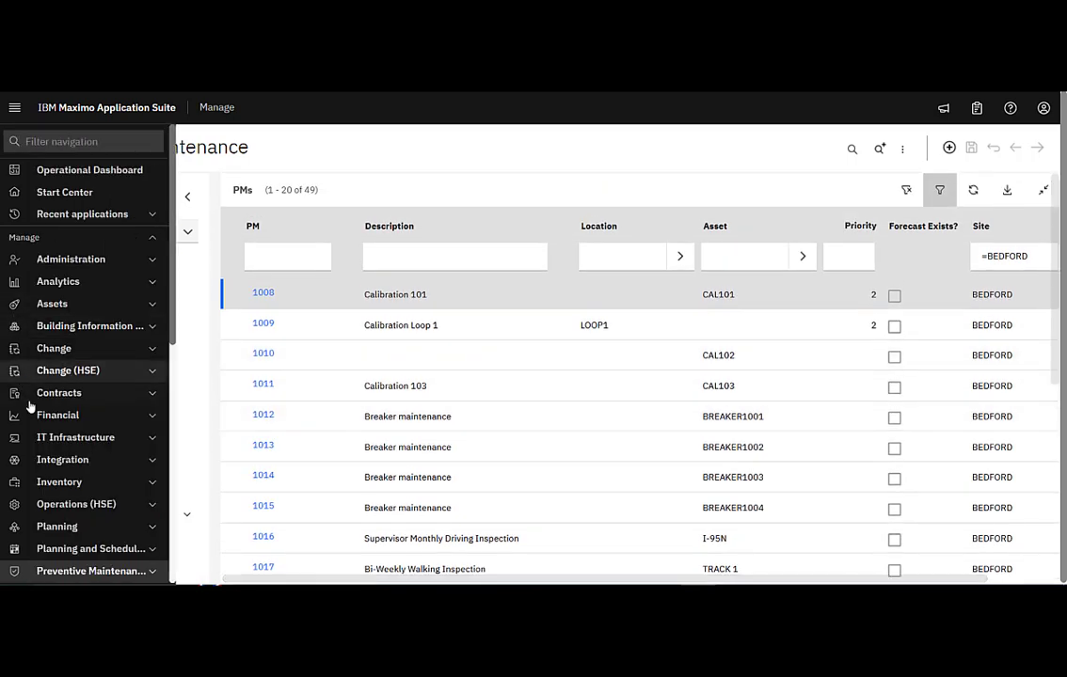
scroll(135, 460, down, 3)
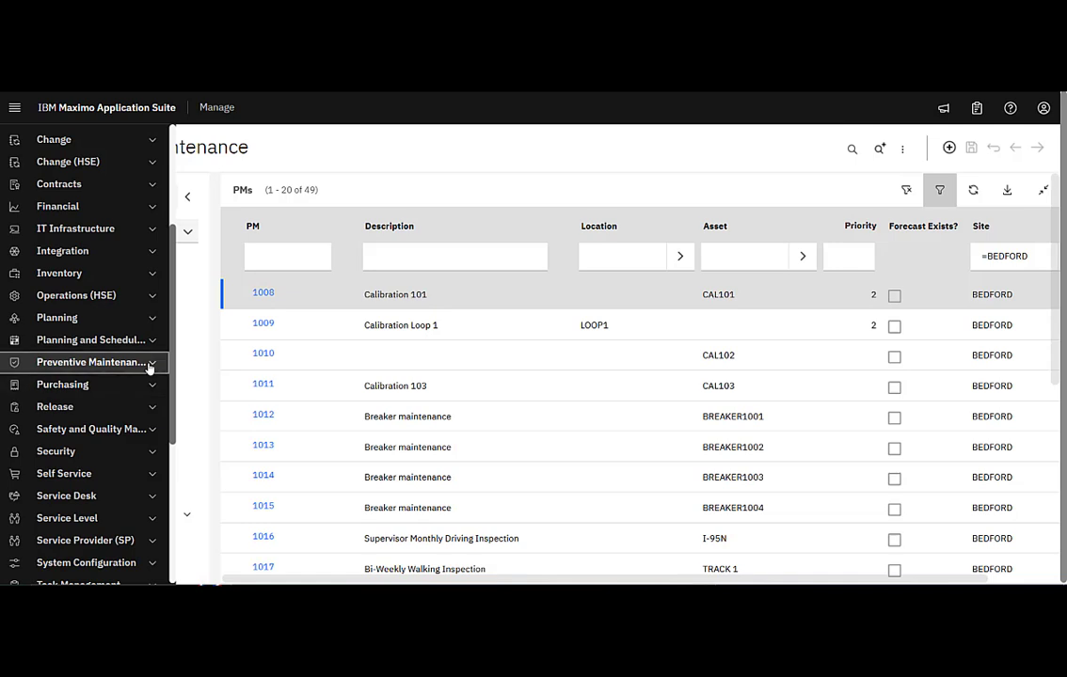
click(147, 365)
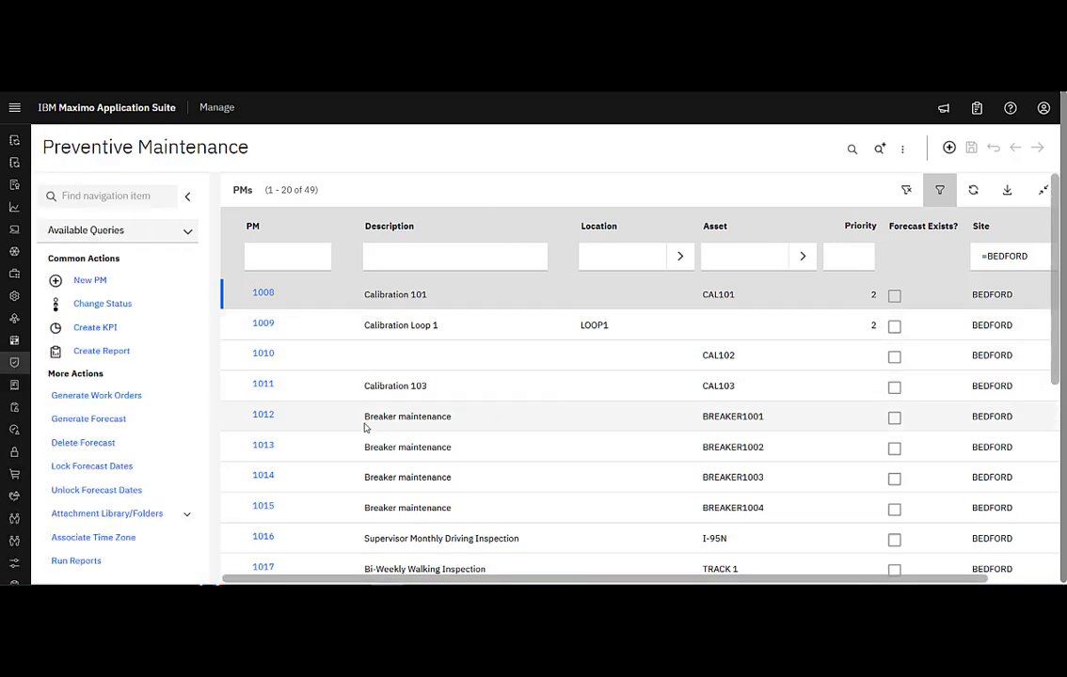
click(264, 415)
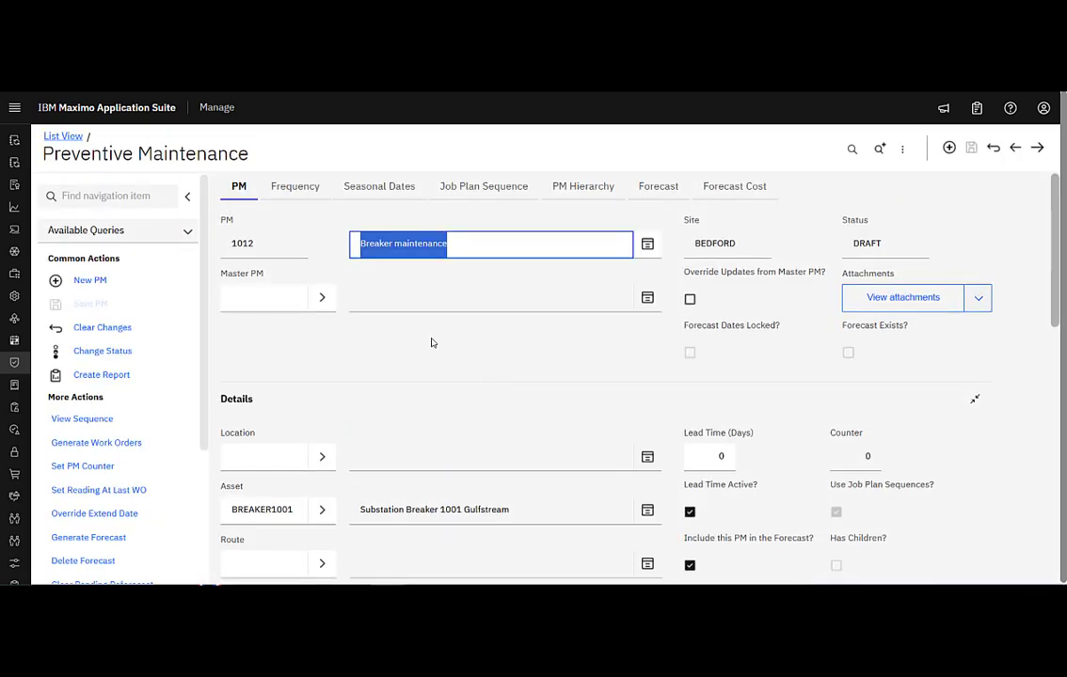
Step: Check which asset the breaker maintenance PM covers and what its status is
scroll(439, 347, down, 1)
click(293, 433)
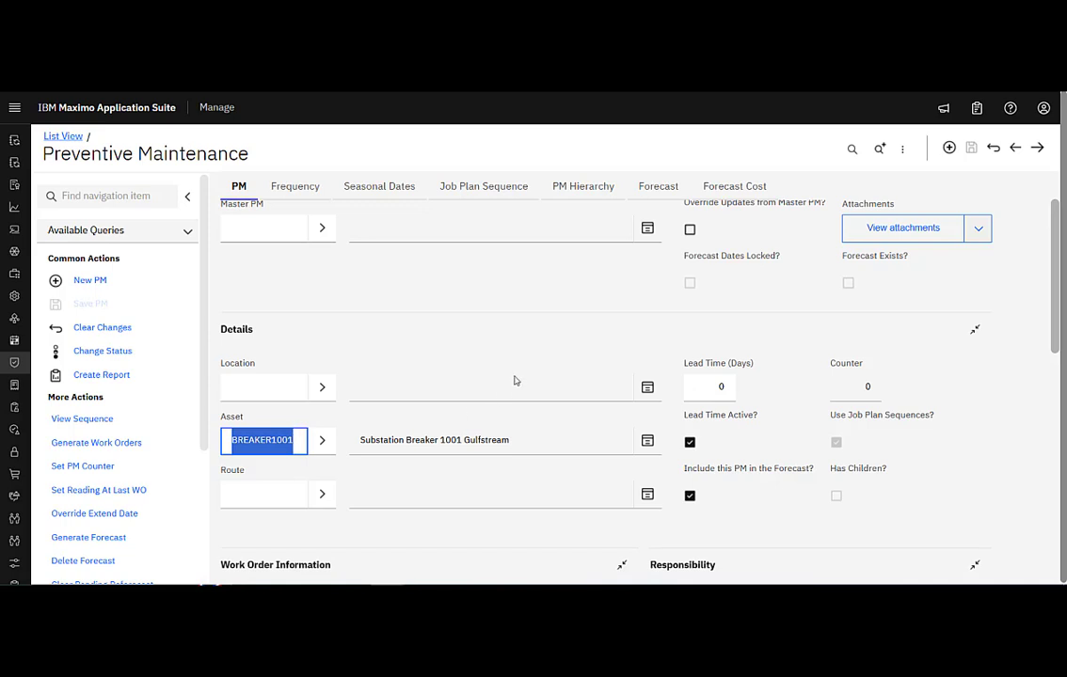
scroll(590, 349, up, 1)
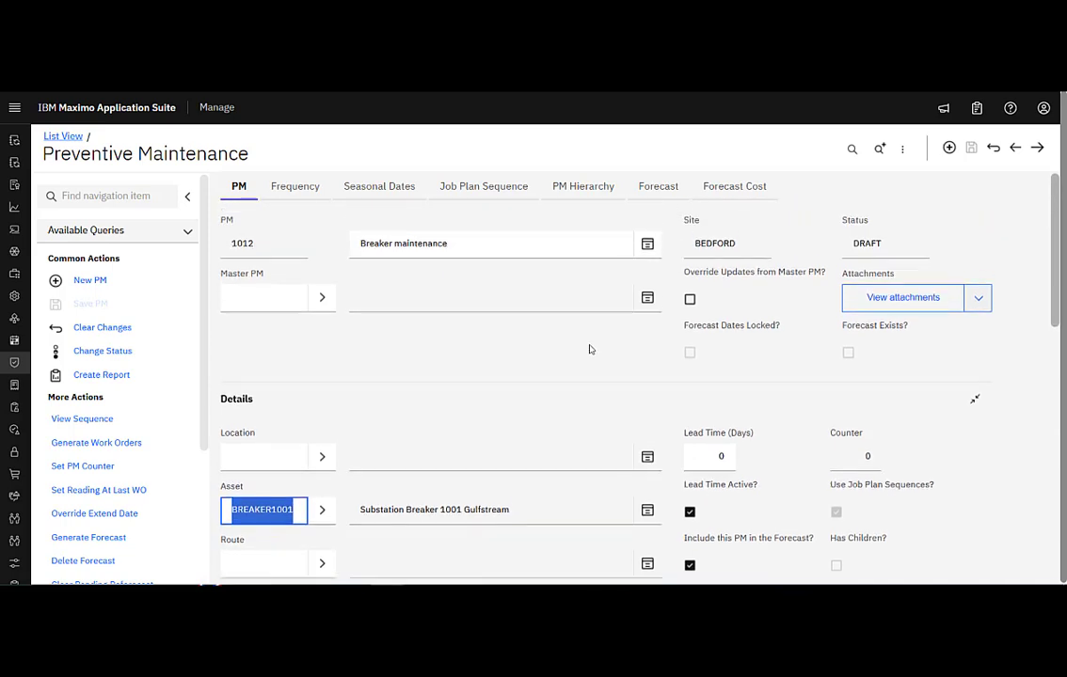
click(866, 246)
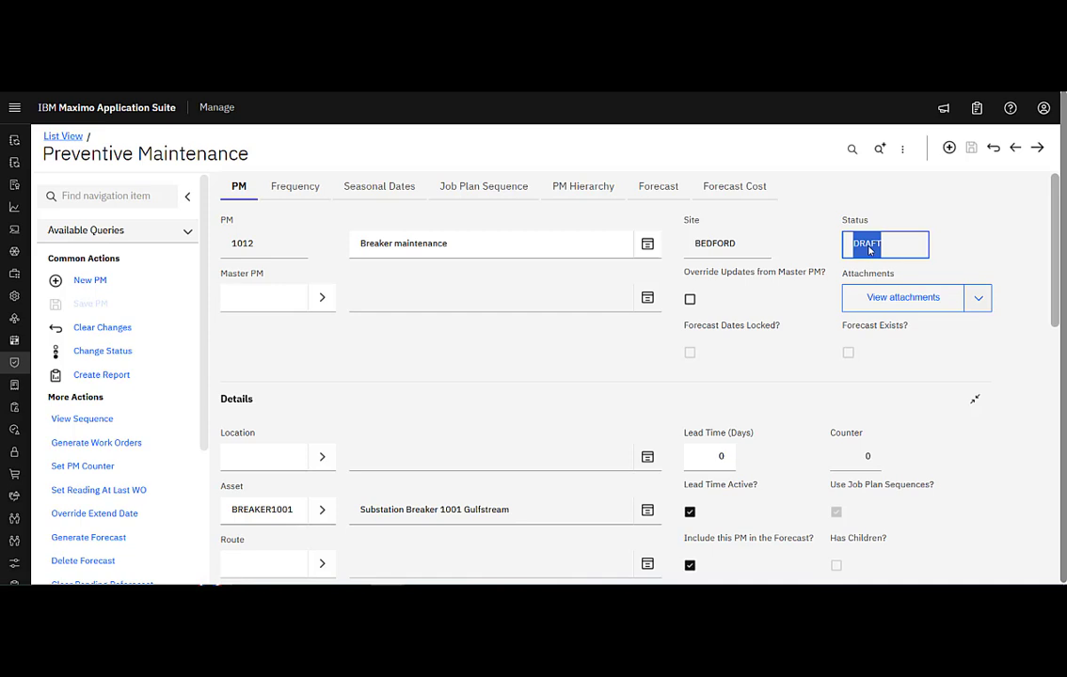
Step: Go from the PM to the asset record of BREAKER1001 and review its status and details
scroll(471, 381, down, 2)
click(322, 370)
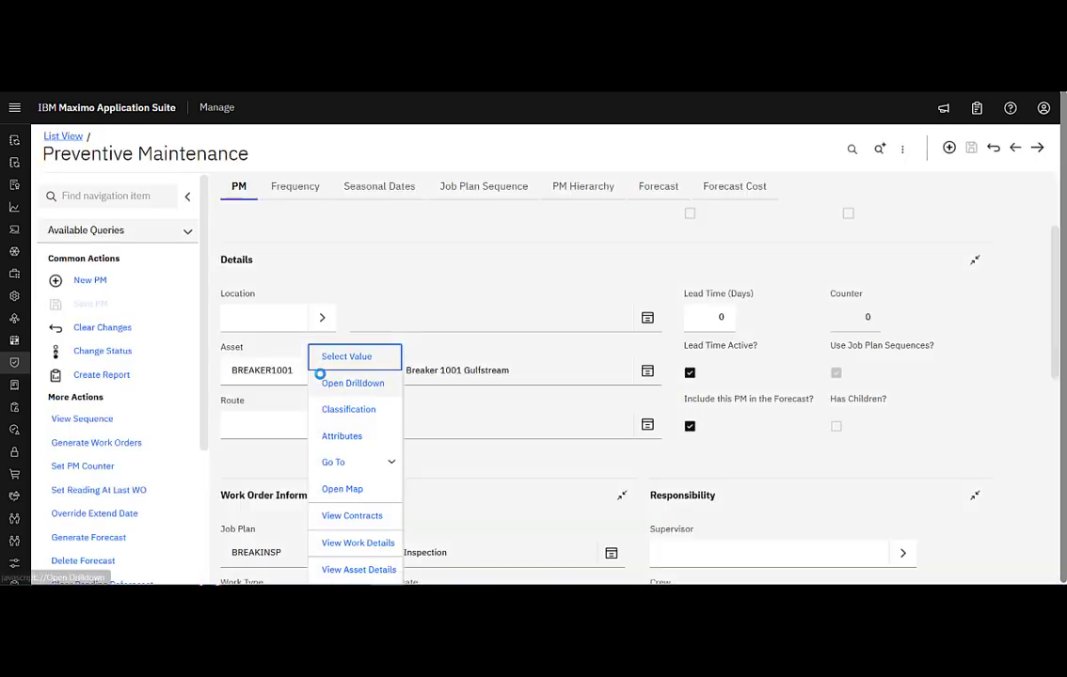
click(391, 464)
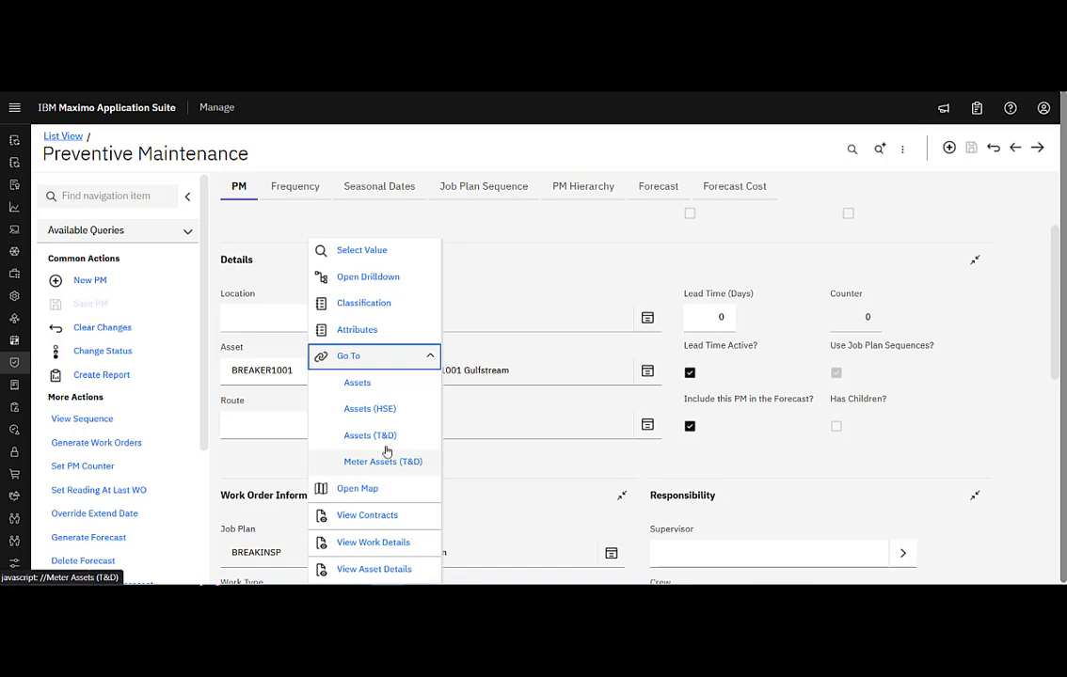
click(396, 406)
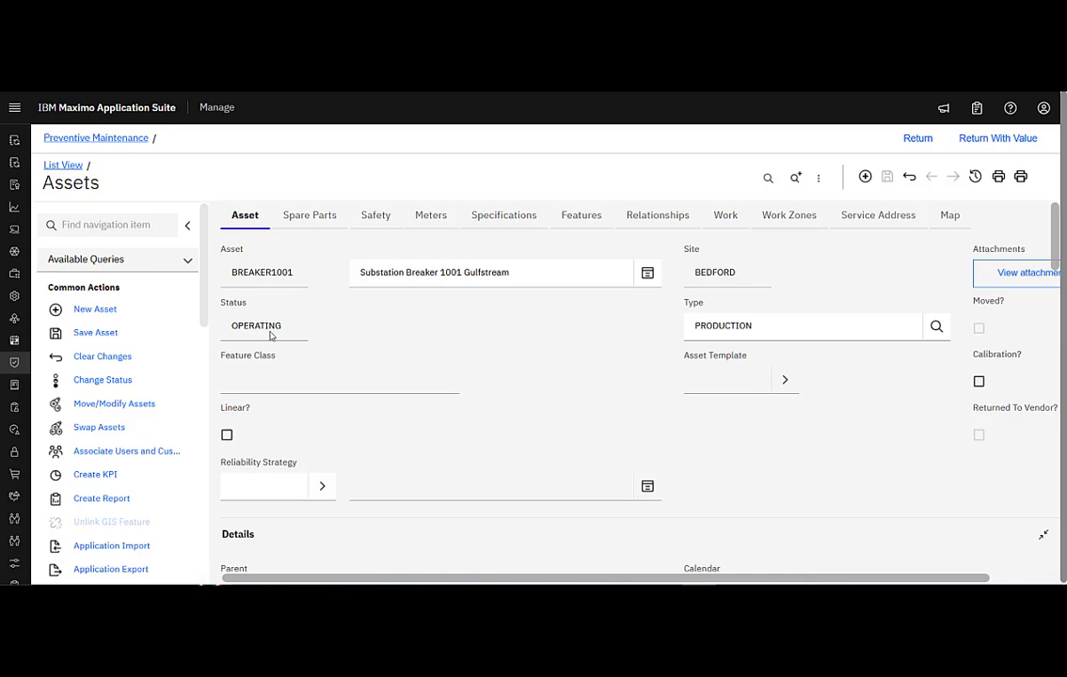
scroll(453, 367, down, 10)
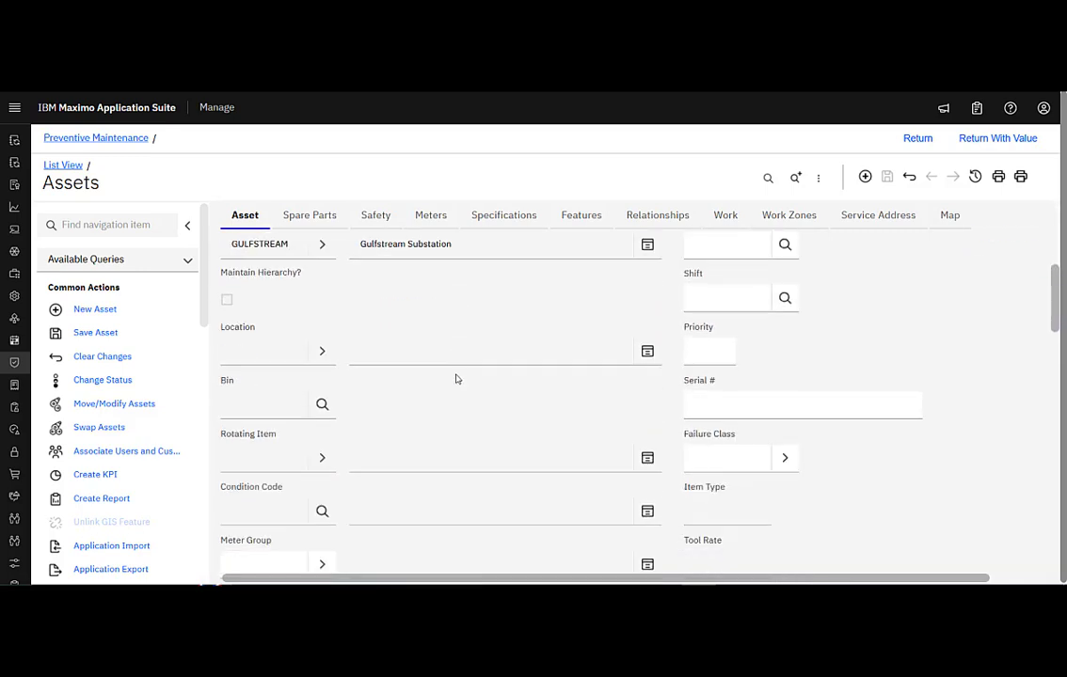
scroll(456, 376, down, 2)
scroll(456, 376, up, 12)
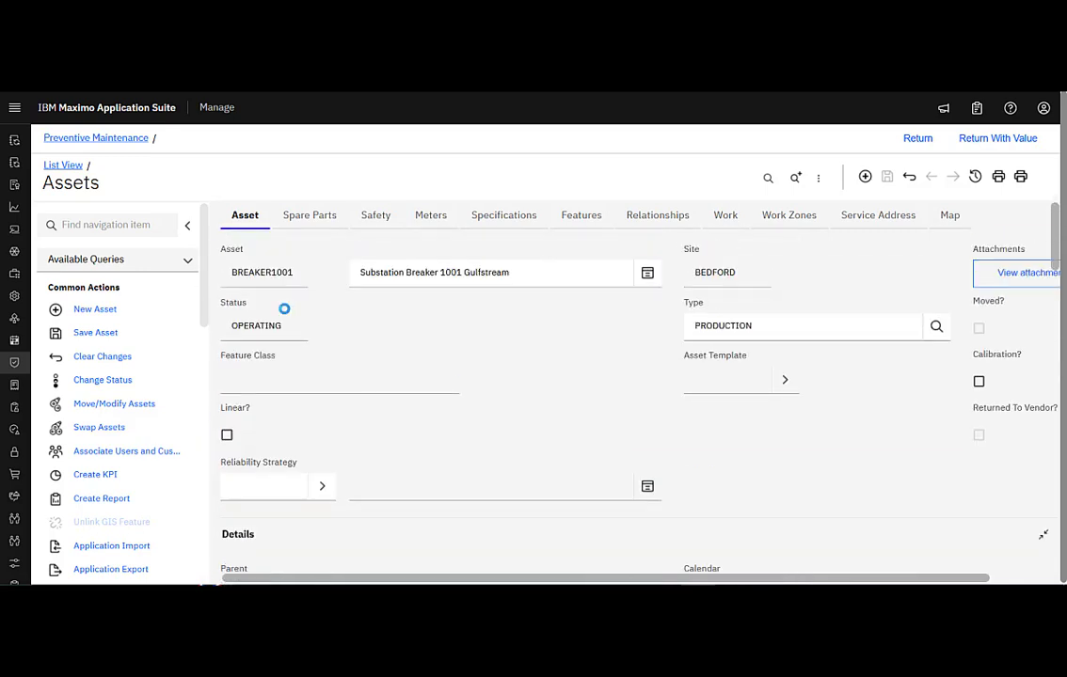
Step: Return to the preventive maintenance record and show its time-based frequency settings
click(102, 139)
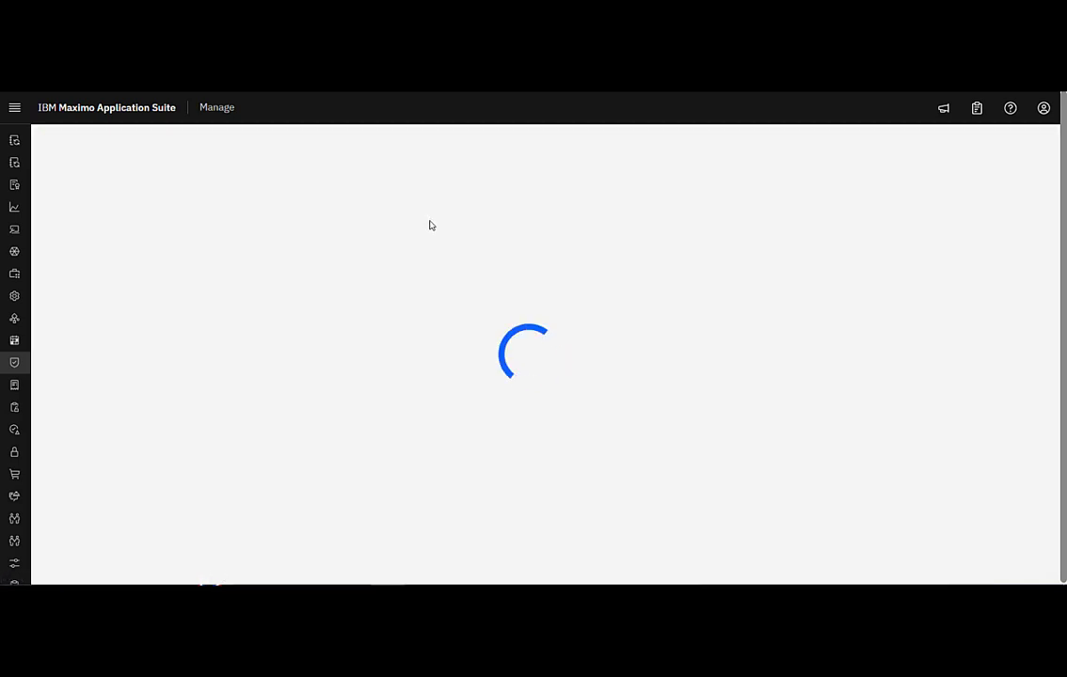
click(277, 185)
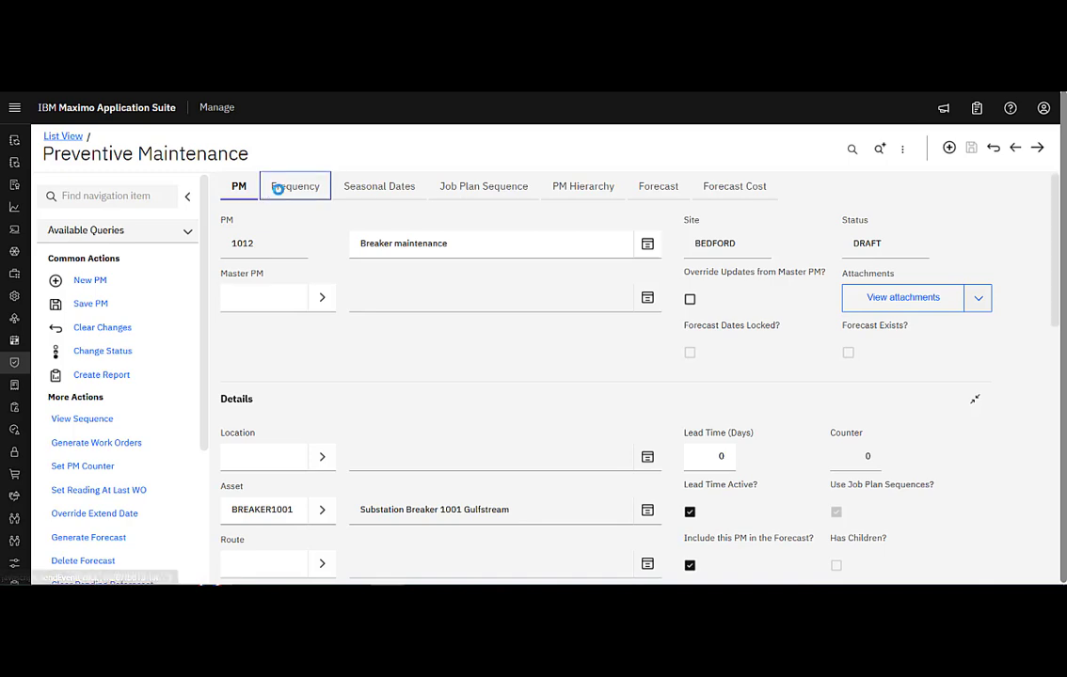
scroll(467, 307, down, 1)
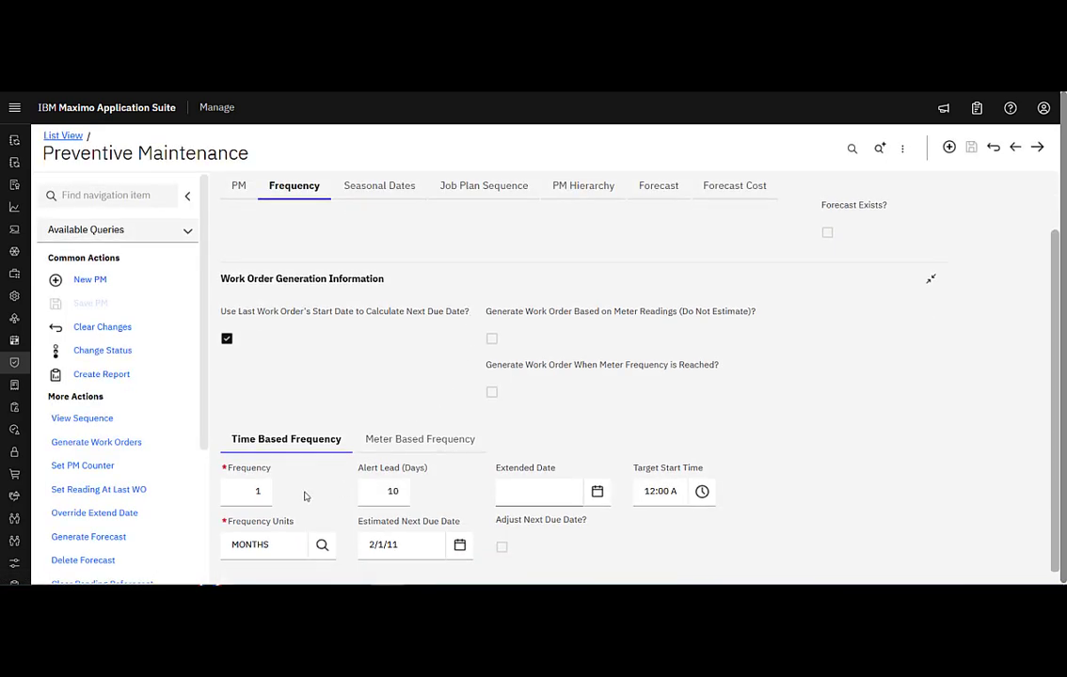
click(240, 487)
Step: Set the PM's estimated next due date to October 1, 2014
click(455, 556)
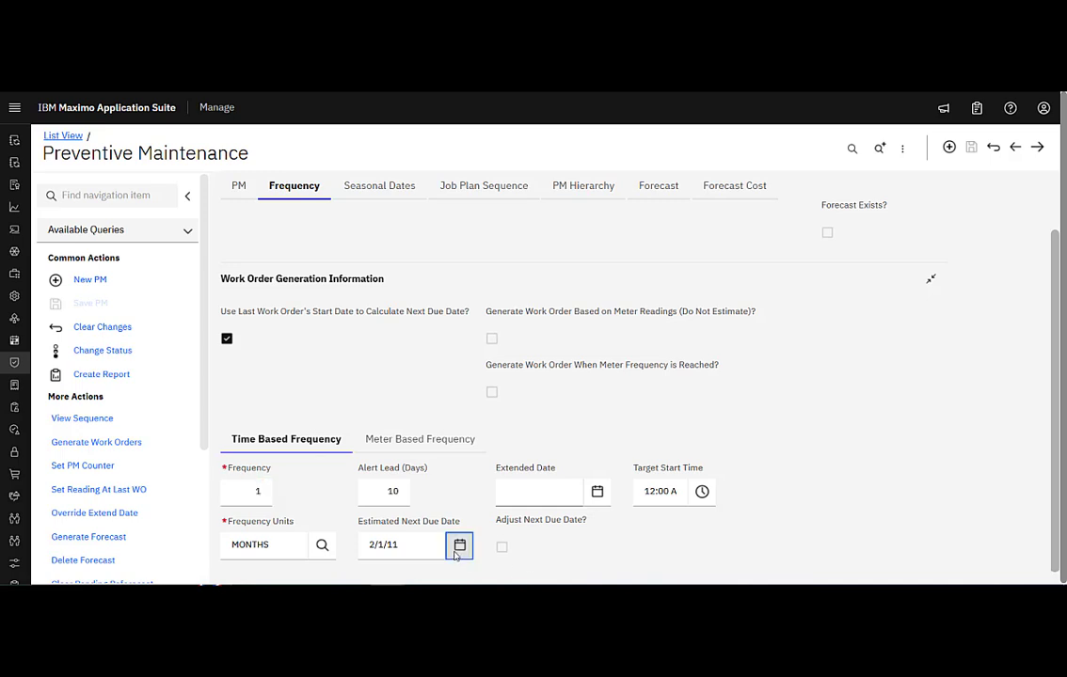
click(427, 358)
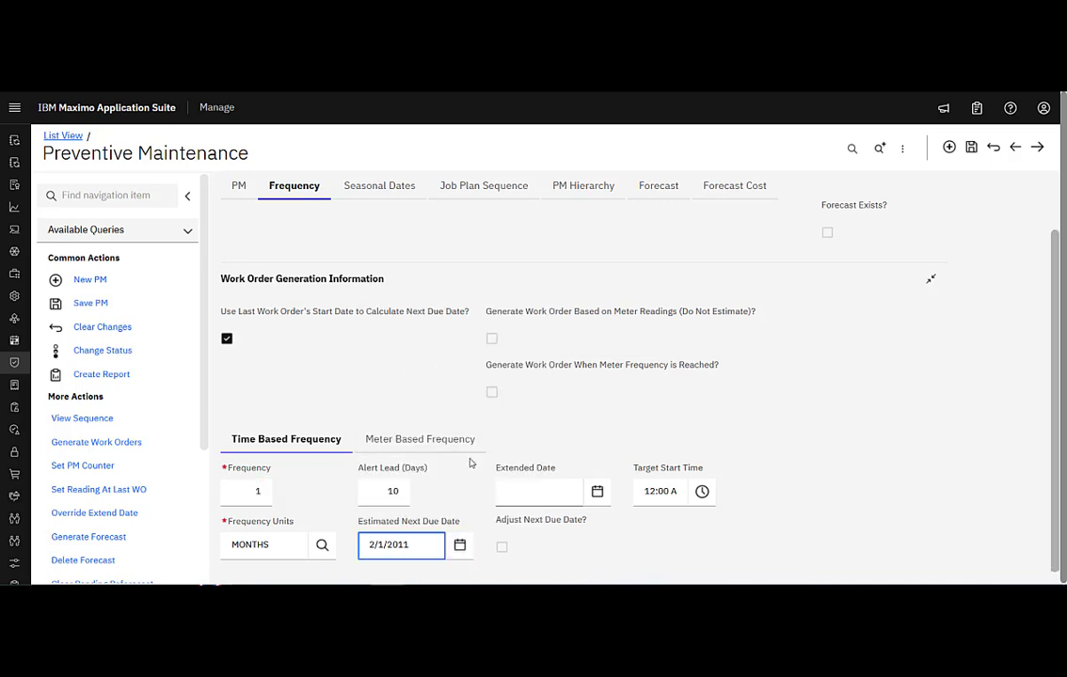
click(459, 544)
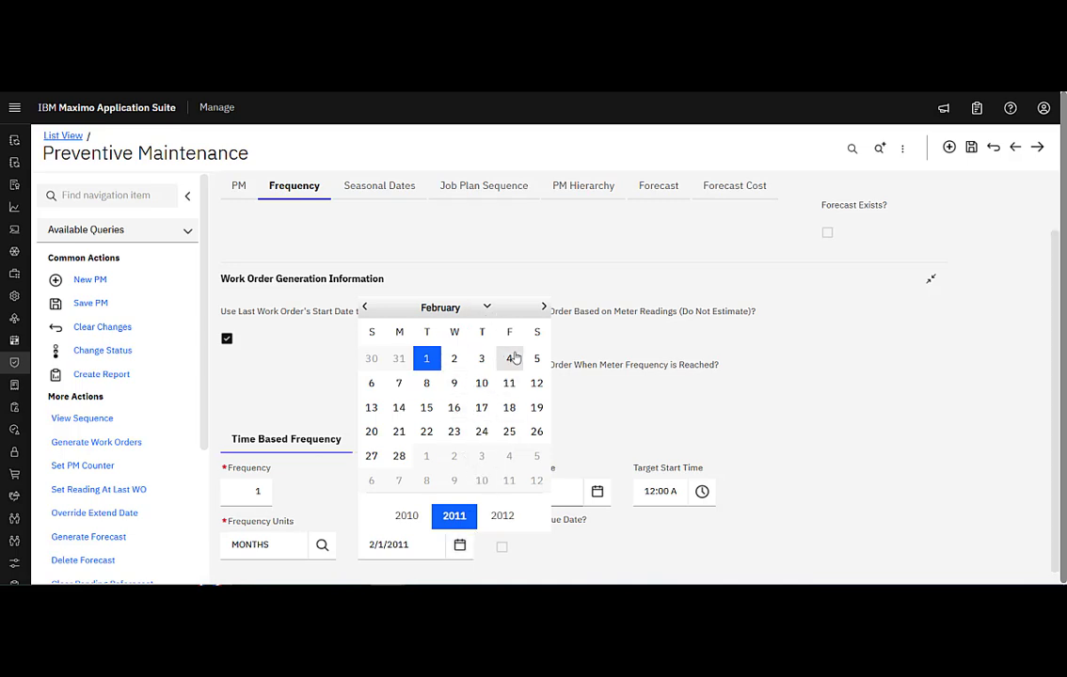
click(544, 307)
click(543, 307)
click(544, 307)
click(544, 307)
click(544, 307)
click(544, 308)
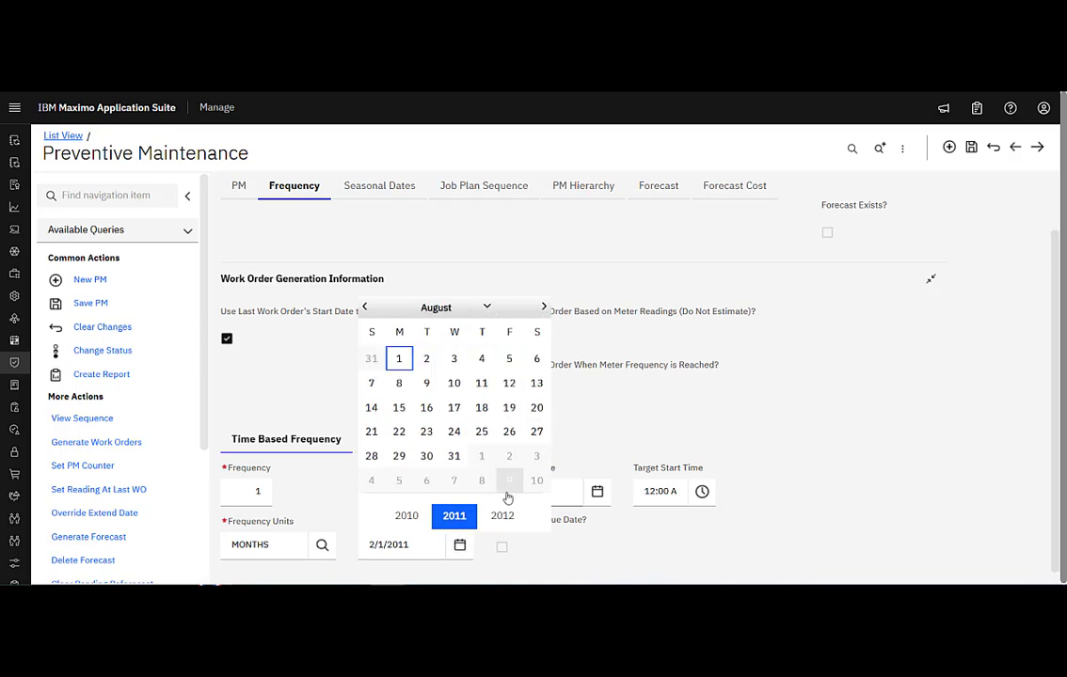
click(502, 516)
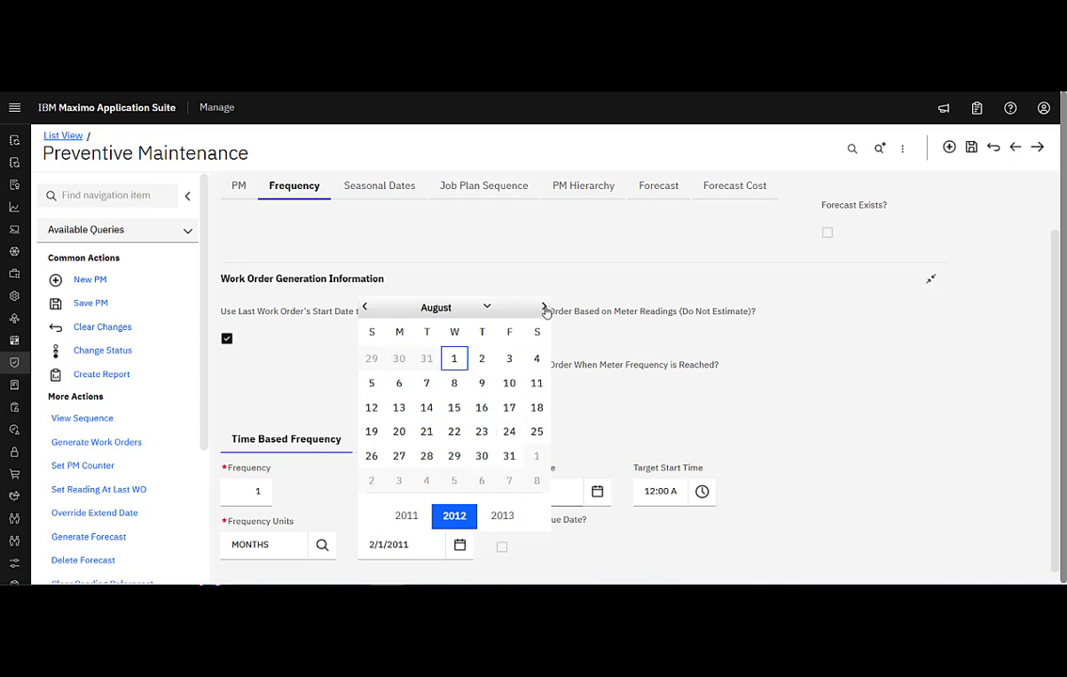
click(544, 307)
click(543, 307)
click(544, 308)
click(543, 308)
click(544, 308)
click(544, 307)
click(544, 308)
click(544, 308)
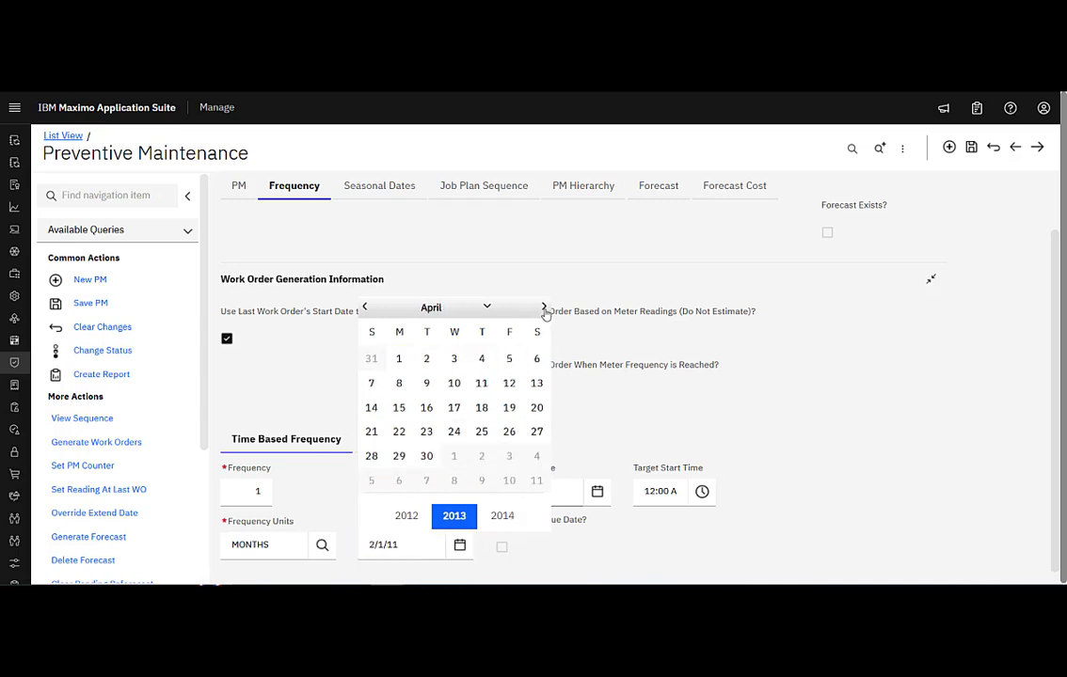
click(544, 307)
click(544, 308)
click(544, 307)
click(544, 307)
click(544, 308)
click(544, 307)
click(544, 308)
click(544, 308)
click(543, 308)
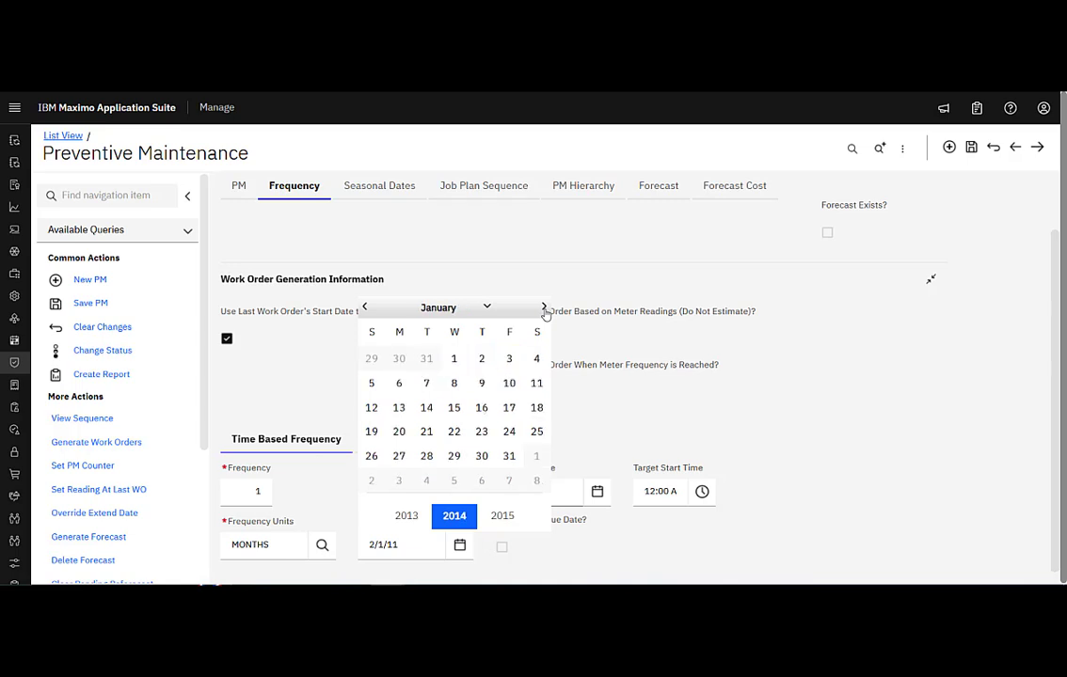
click(544, 308)
click(544, 308)
click(543, 307)
click(544, 308)
click(544, 308)
click(544, 308)
click(543, 308)
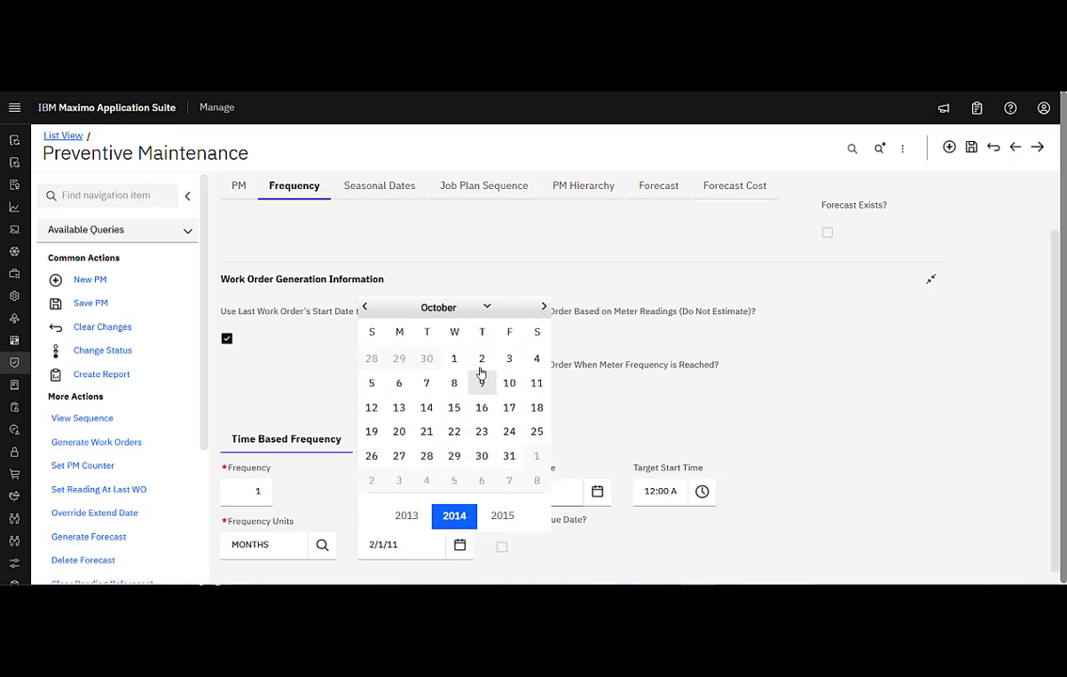
key(Escape)
Step: Try to set the PM's estimated next due date to August 1, 2026
double_click(392, 545)
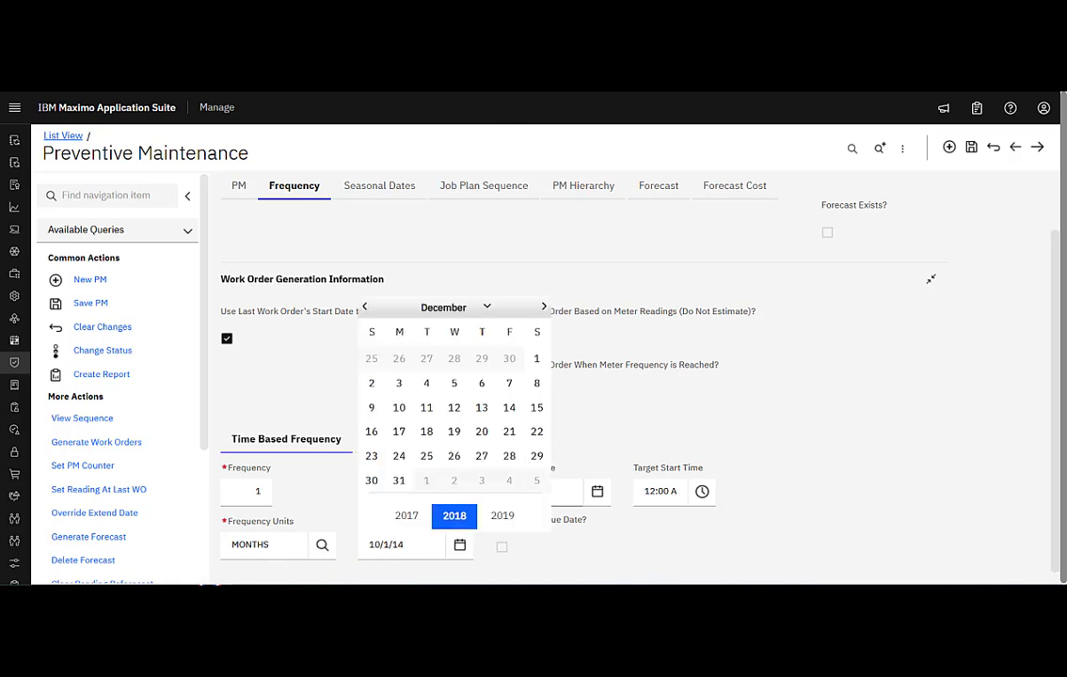
click(515, 517)
click(516, 516)
click(516, 517)
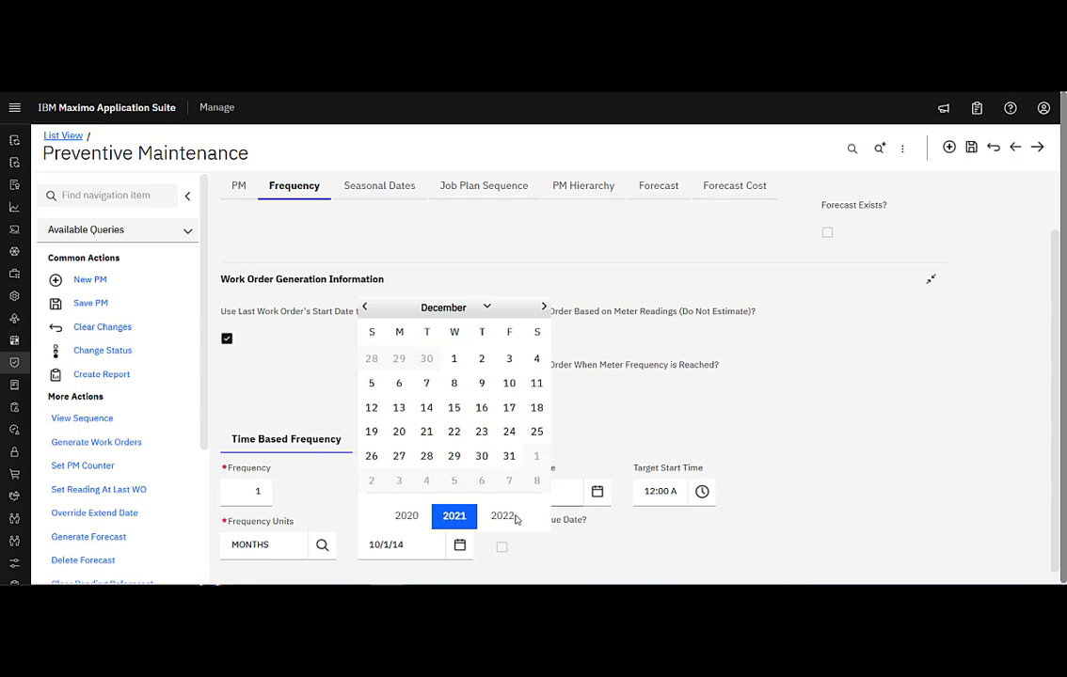
click(513, 516)
click(509, 518)
click(509, 519)
click(509, 518)
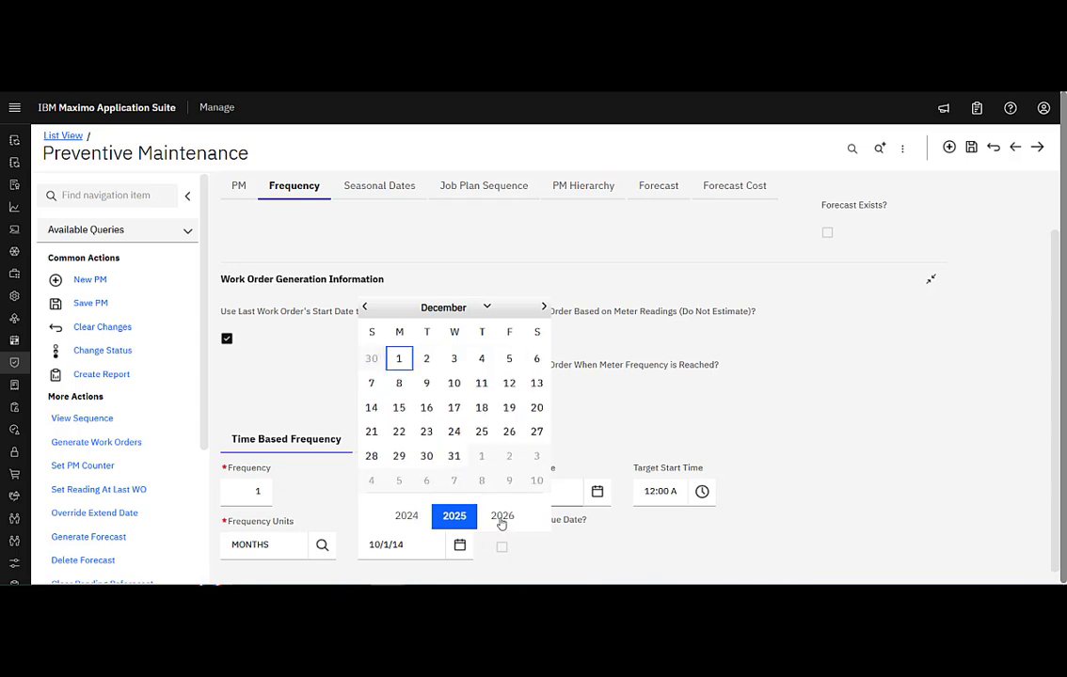
click(502, 516)
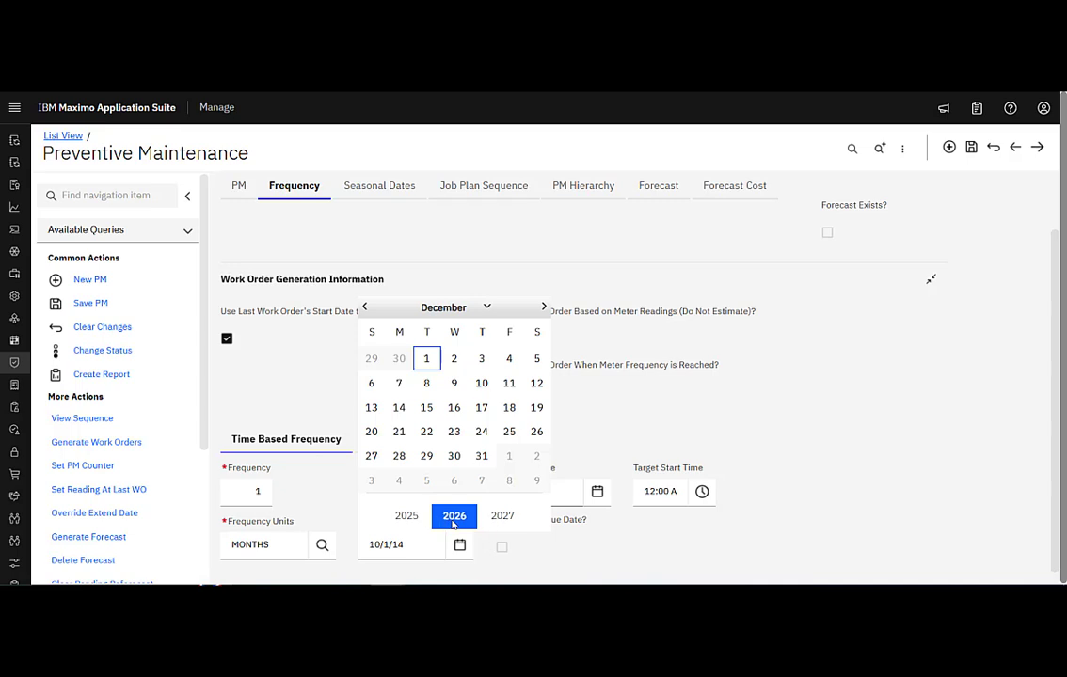
click(438, 308)
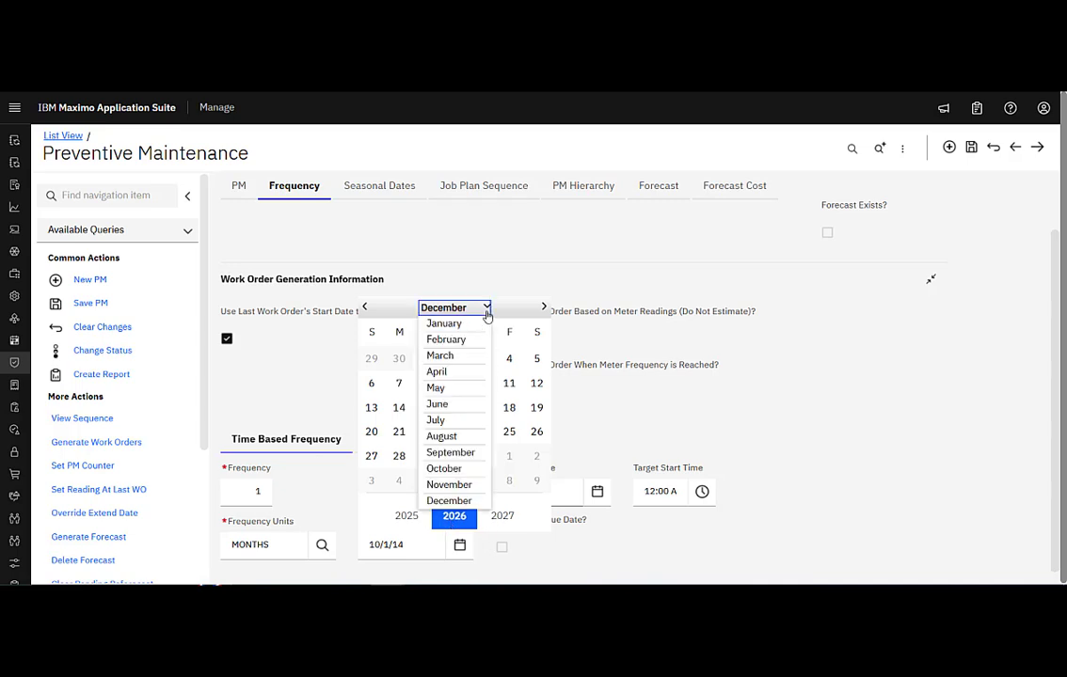
click(465, 436)
click(539, 362)
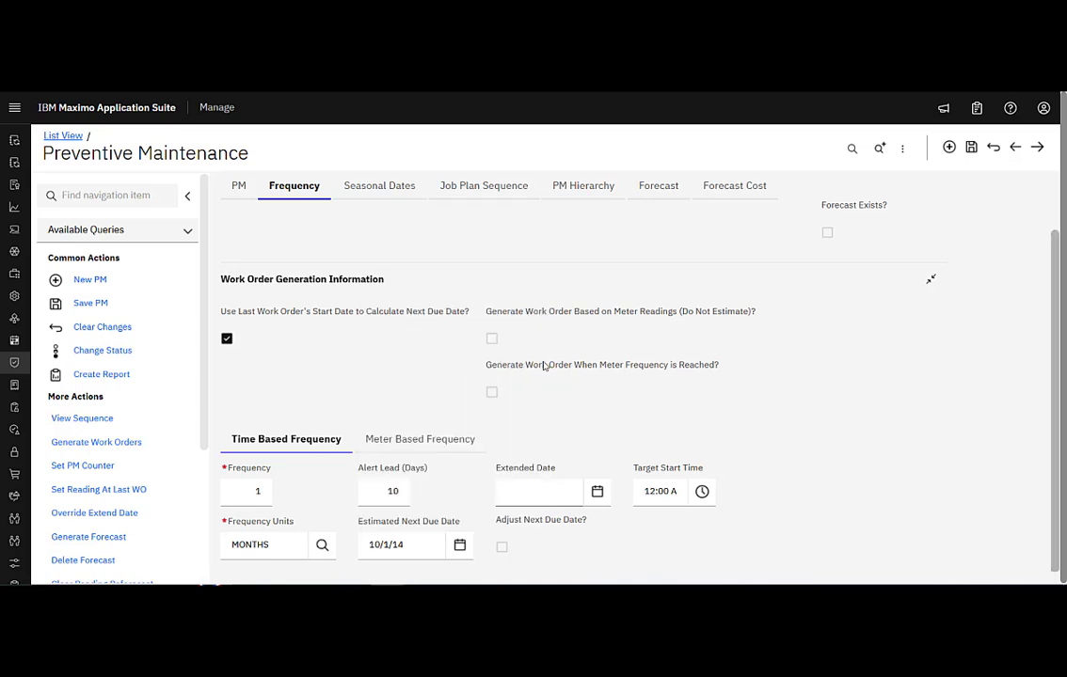
Step: Set the PM's estimated next due date to October 1, 2025
click(460, 545)
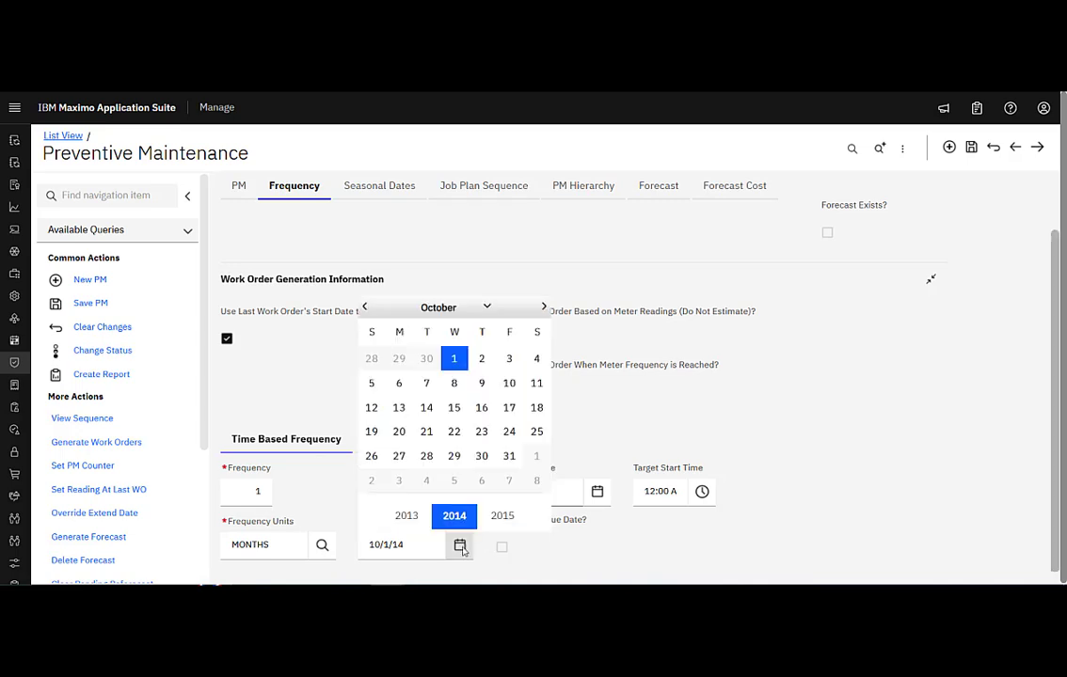
triple_click(502, 519)
triple_click(502, 520)
triple_click(502, 520)
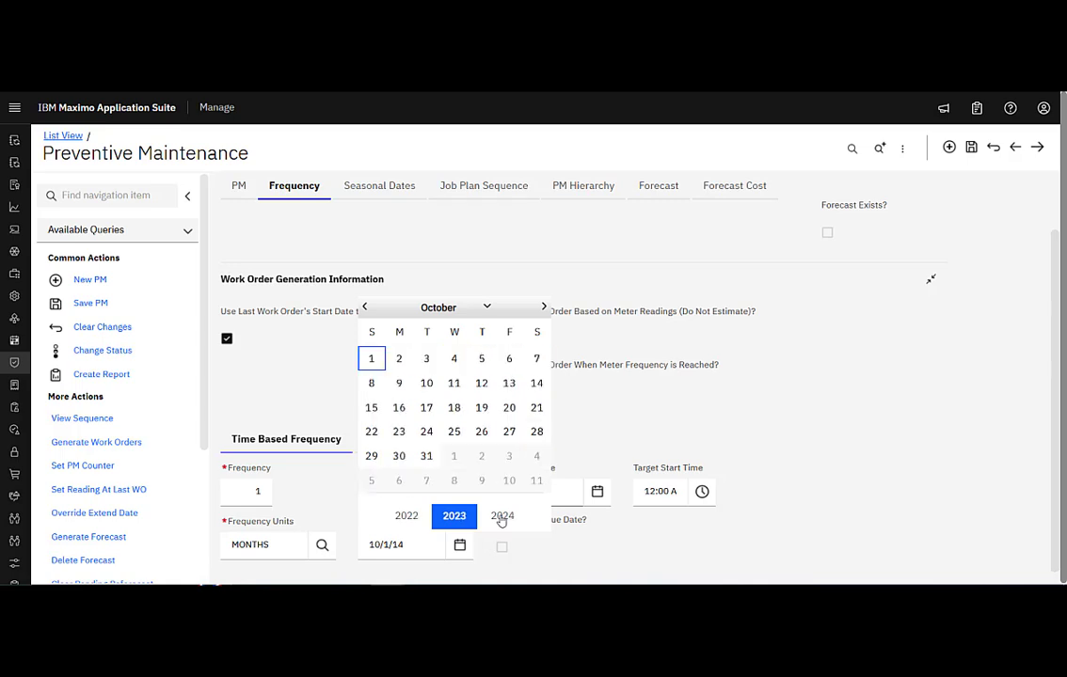
double_click(502, 519)
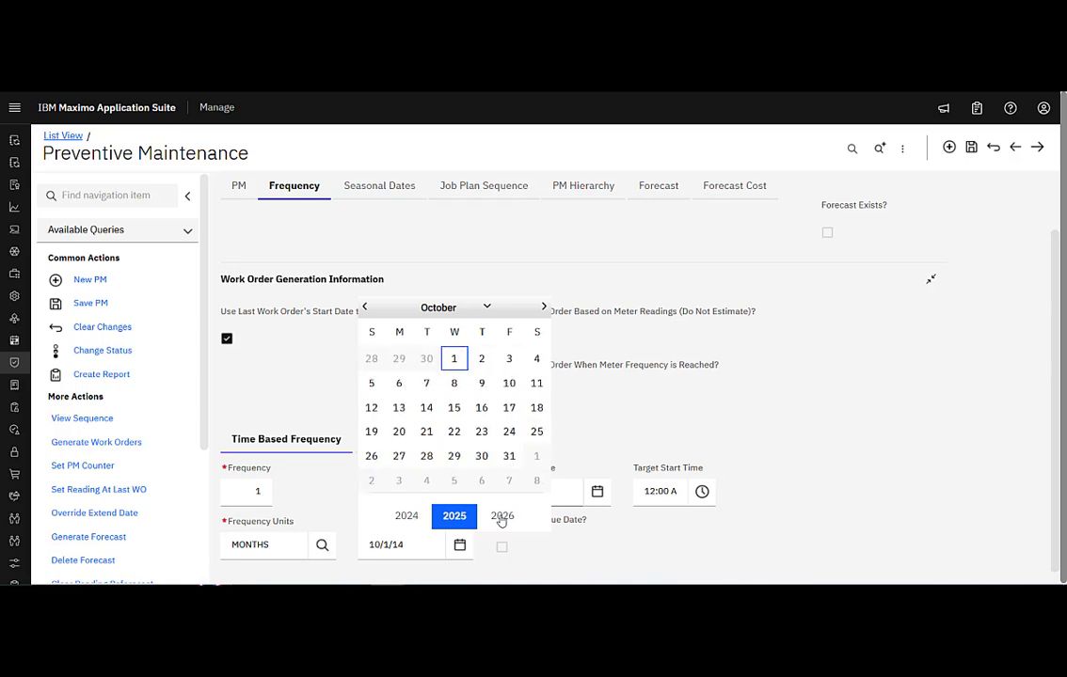
click(454, 359)
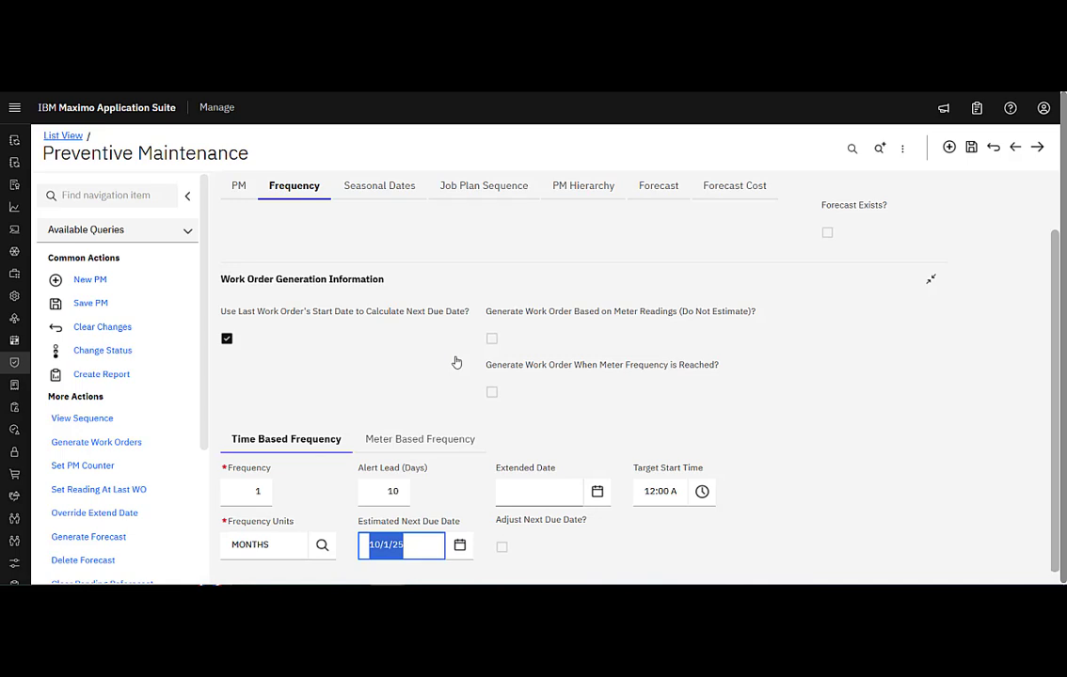
Step: Set the PM's estimated next due date to October 1, 2026
click(459, 544)
click(498, 518)
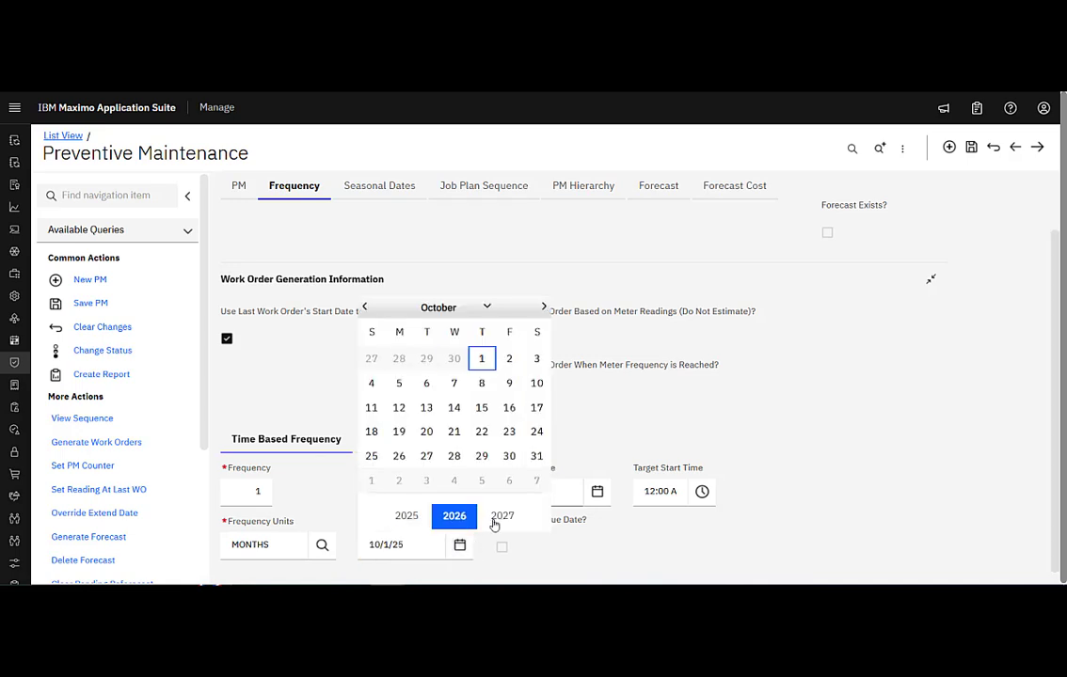
click(482, 361)
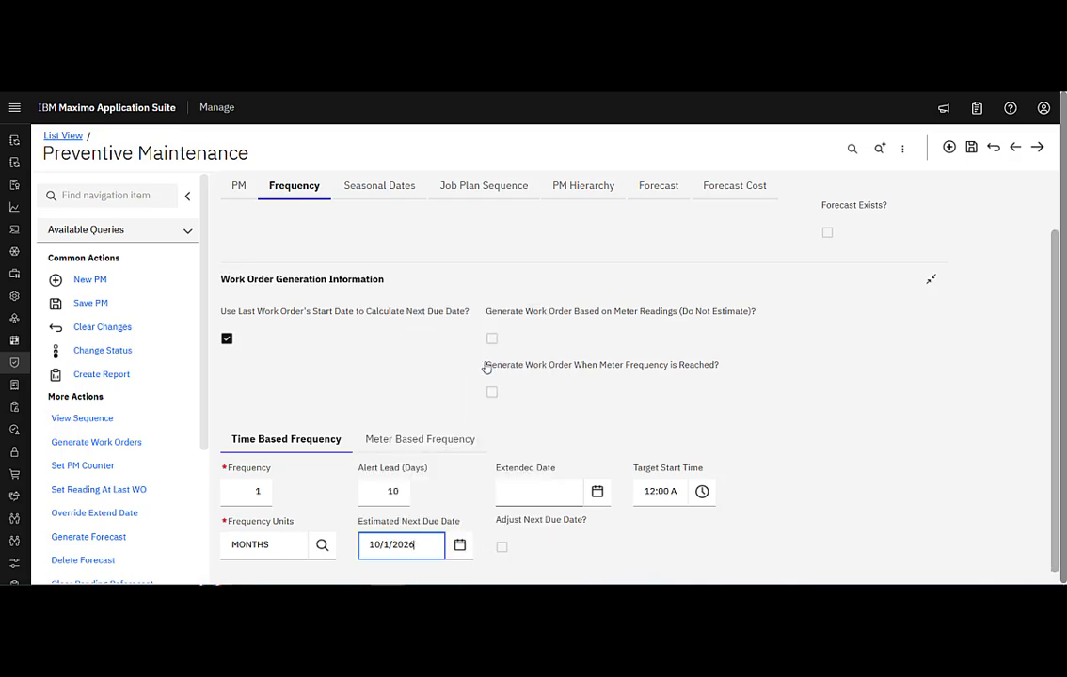
Step: Save the PM record and check its estimated next due date in the calendar
click(971, 148)
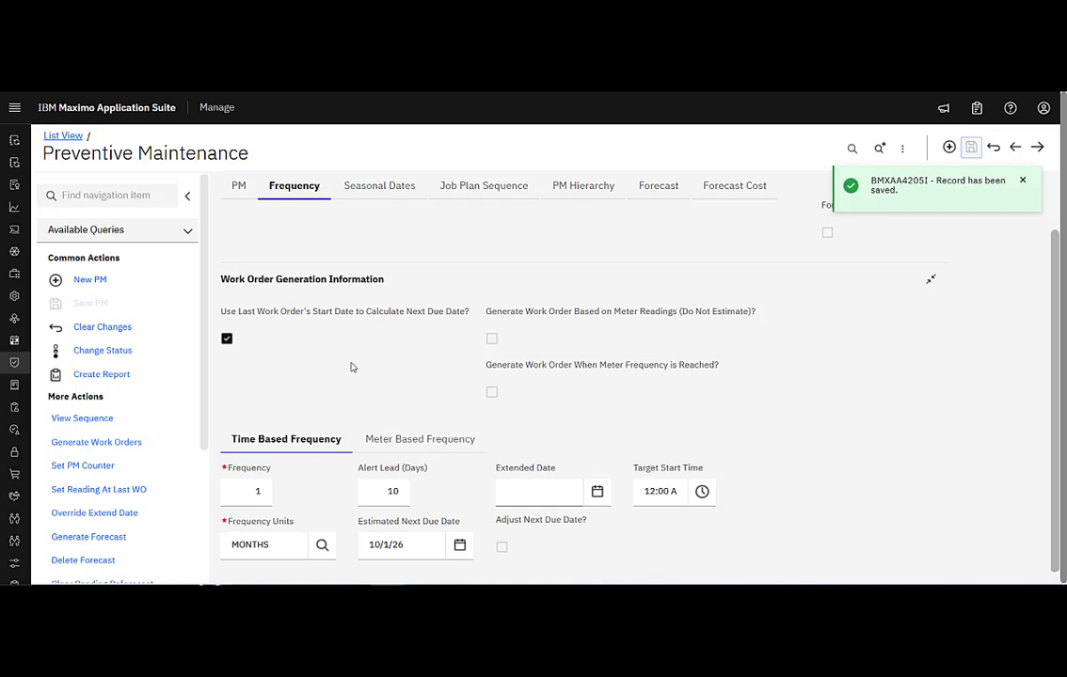
click(459, 545)
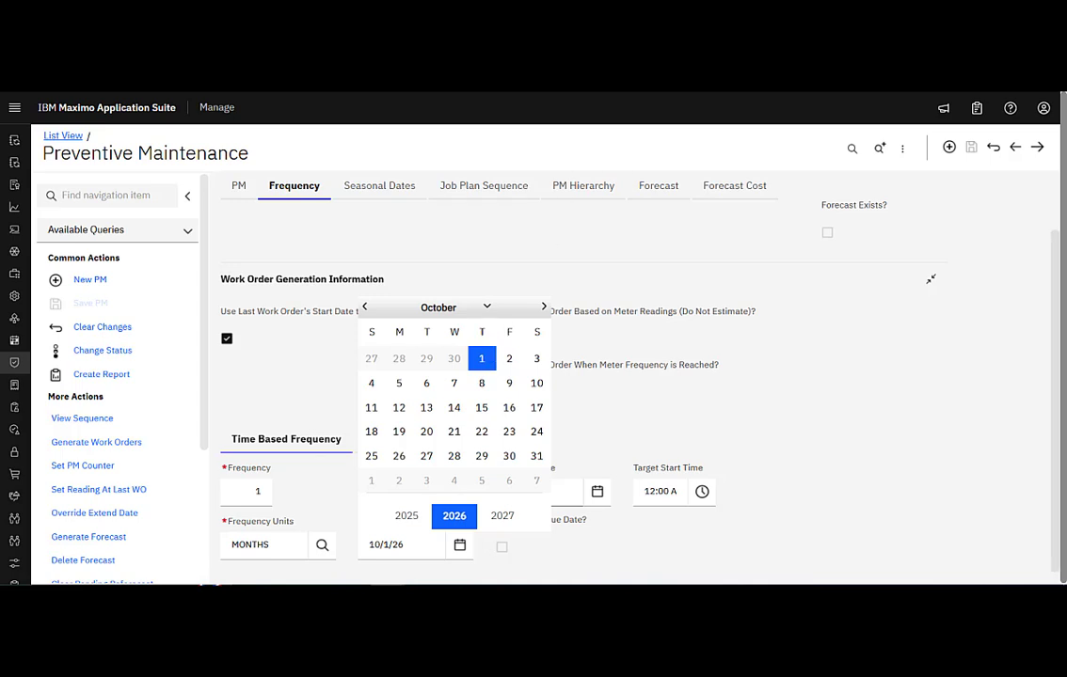
click(817, 443)
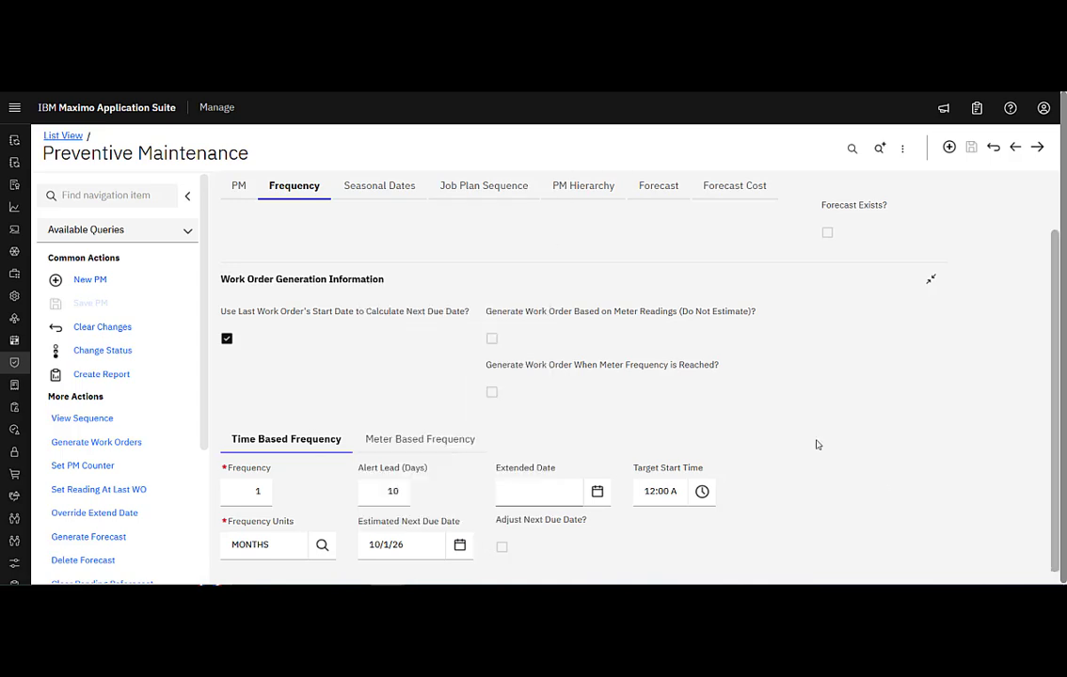
Step: Change the status of breaker maintenance PM 1012 to Active without rolling it down to child PMs
scroll(624, 381, up, 2)
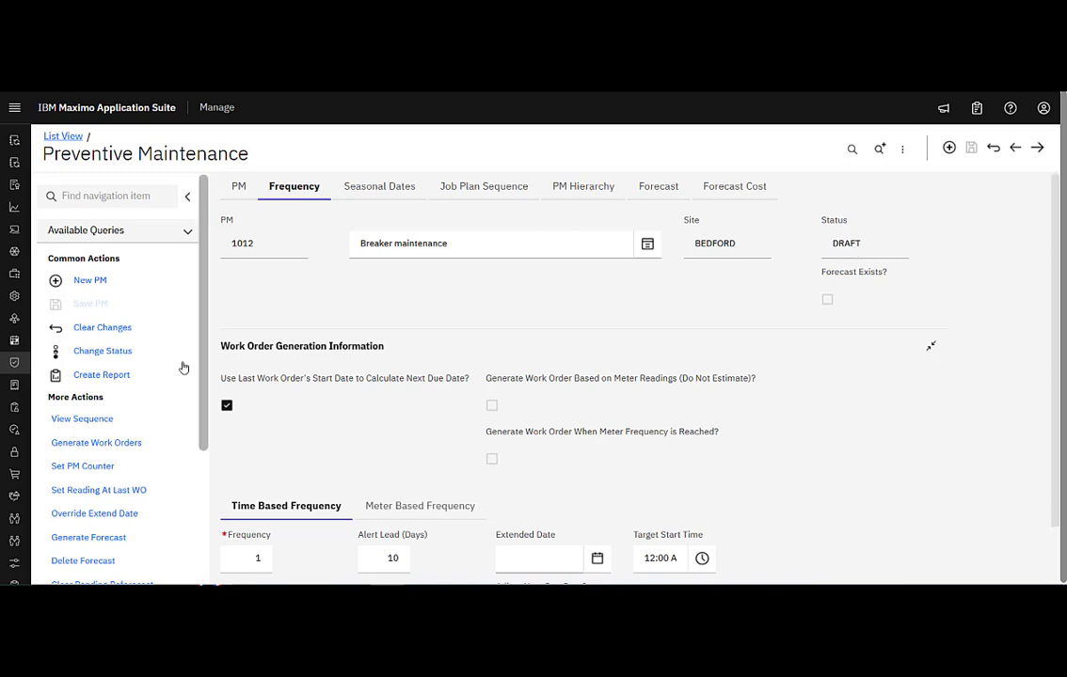
click(112, 356)
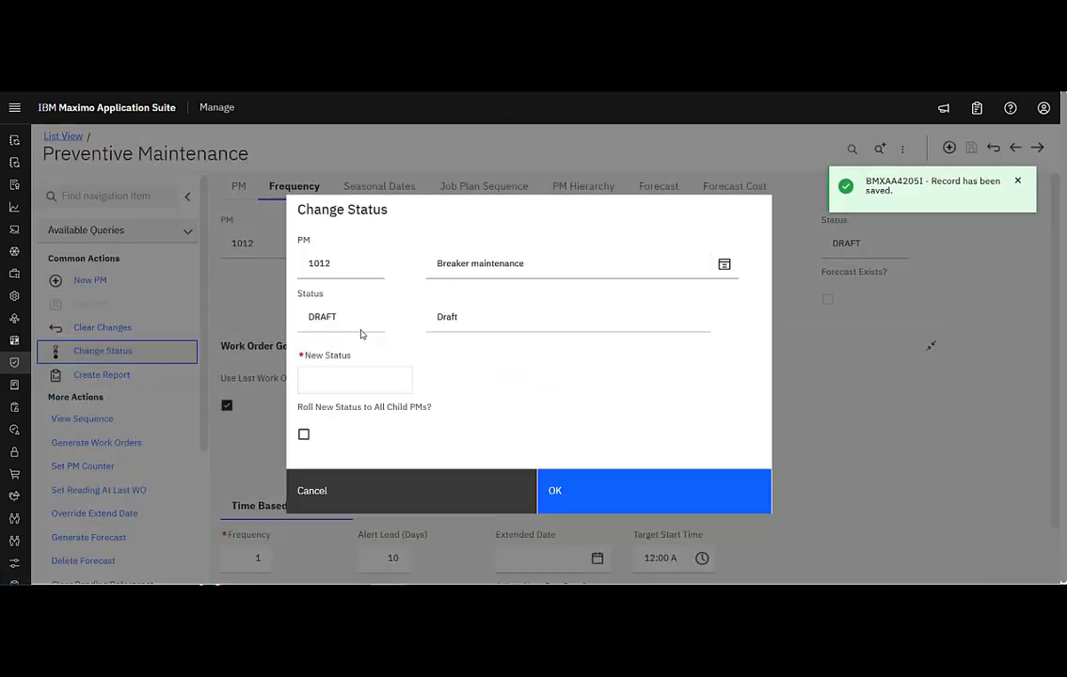
click(399, 379)
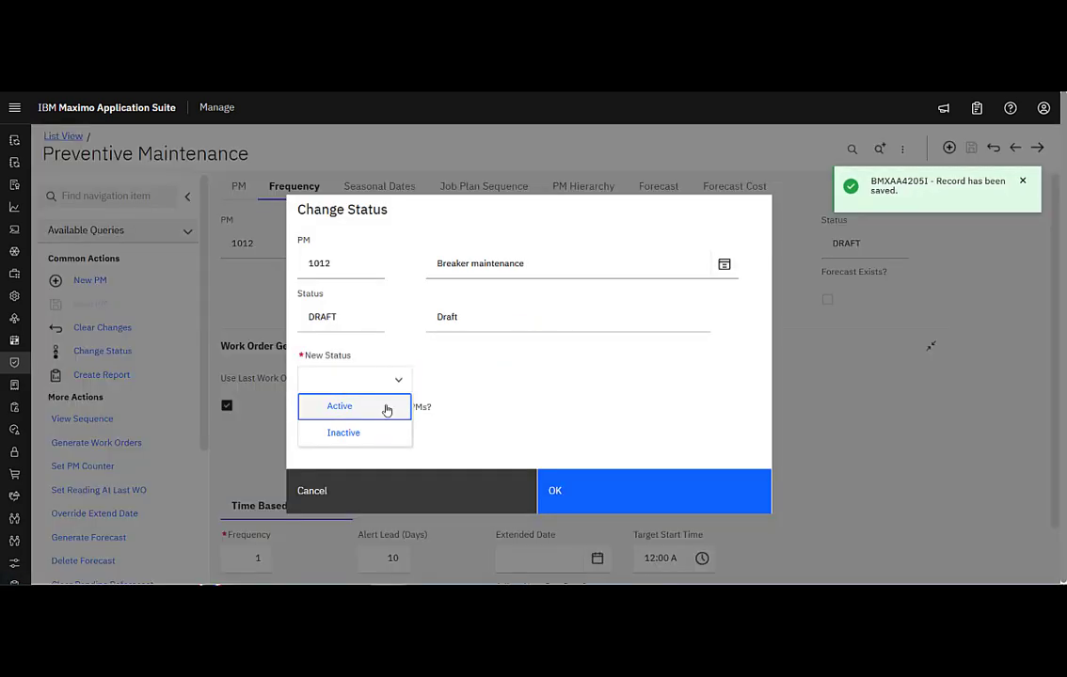
click(388, 407)
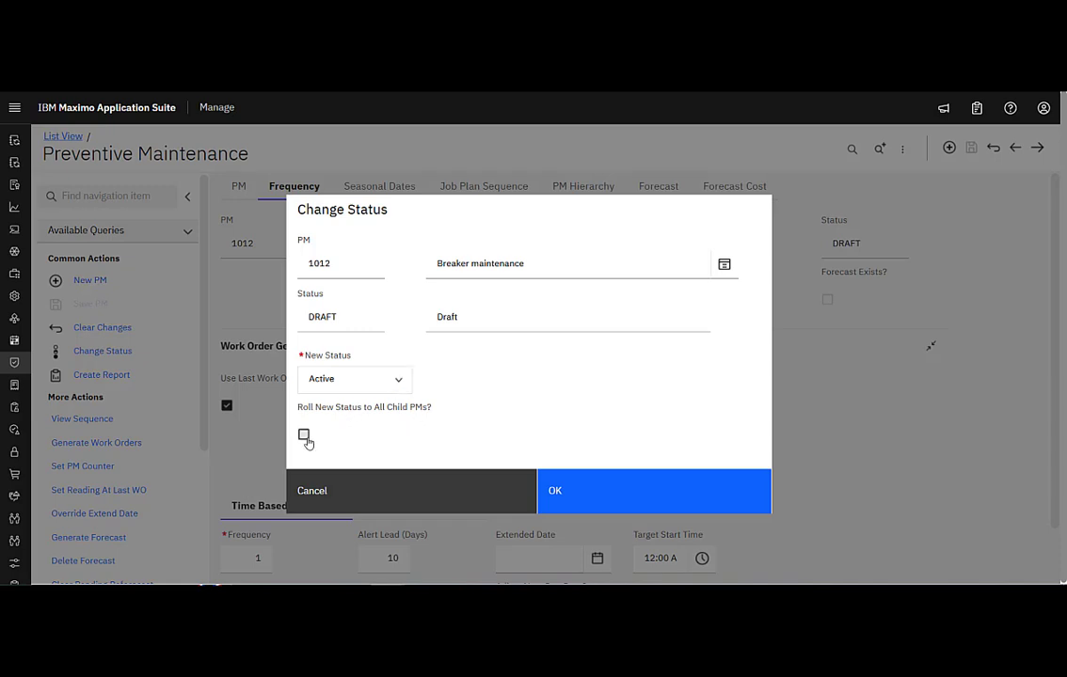
click(619, 472)
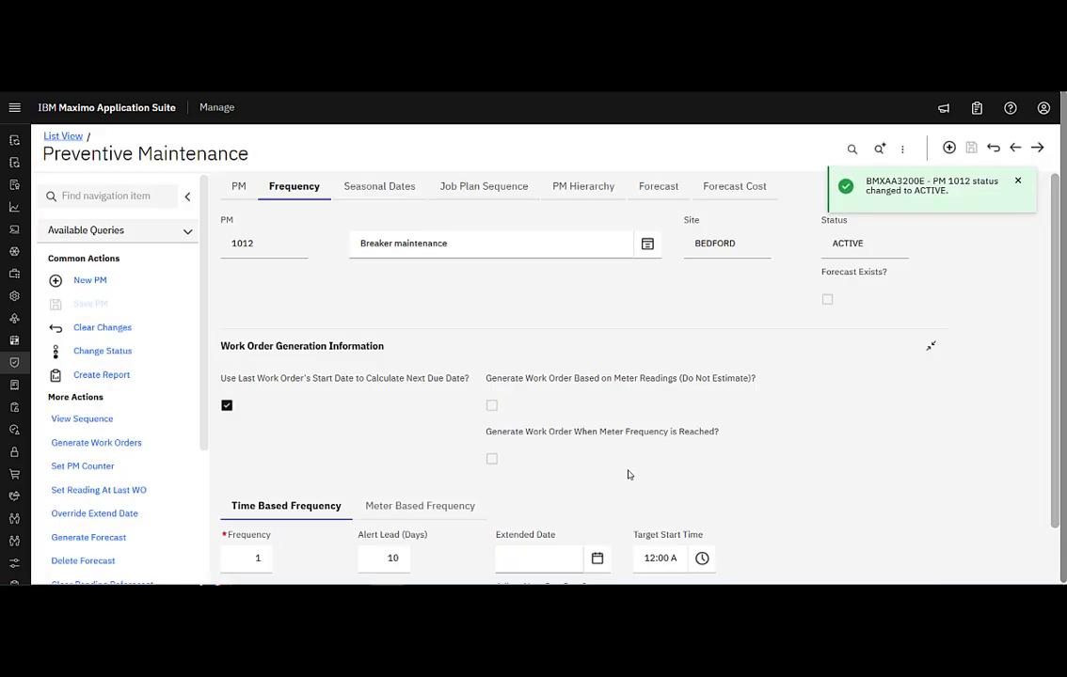
click(607, 190)
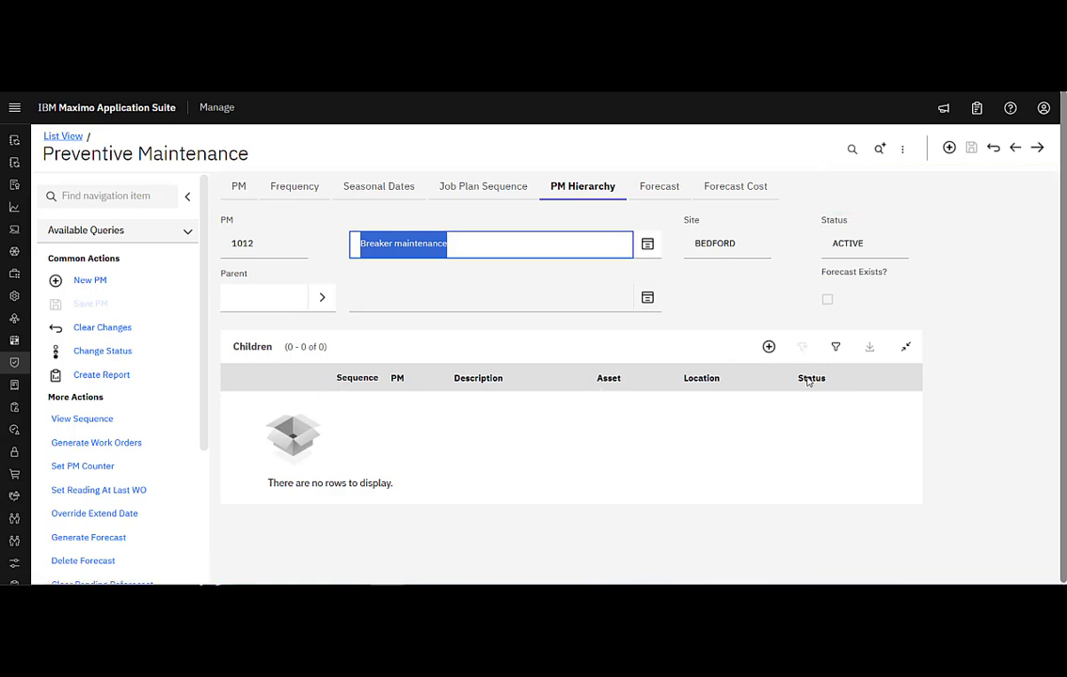
click(768, 346)
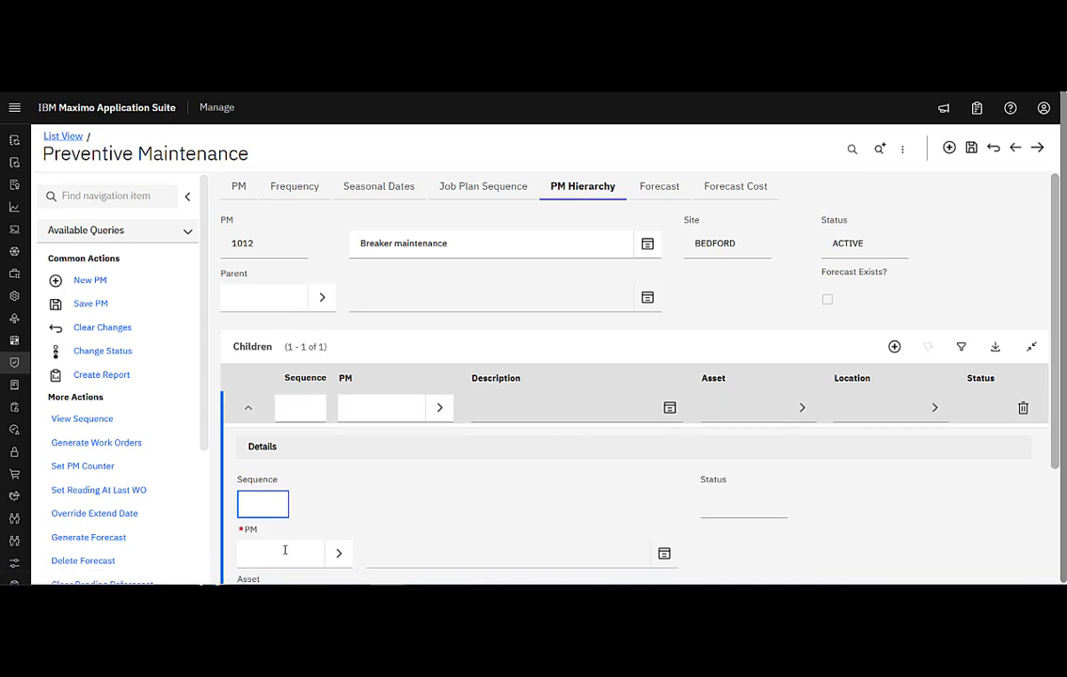
click(1024, 407)
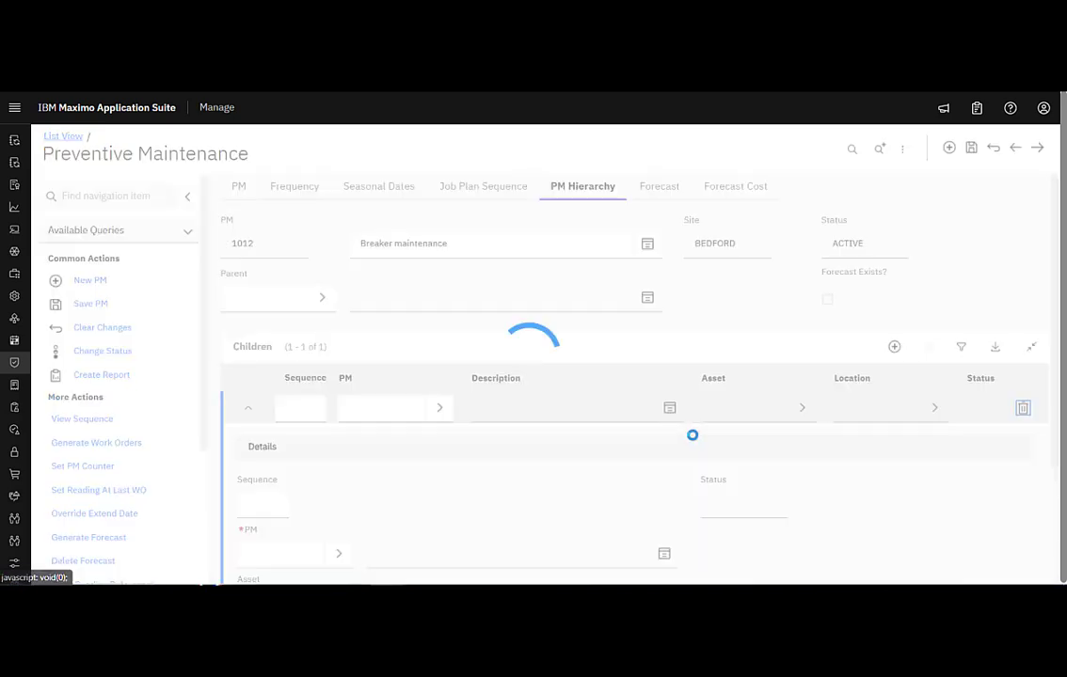
click(386, 189)
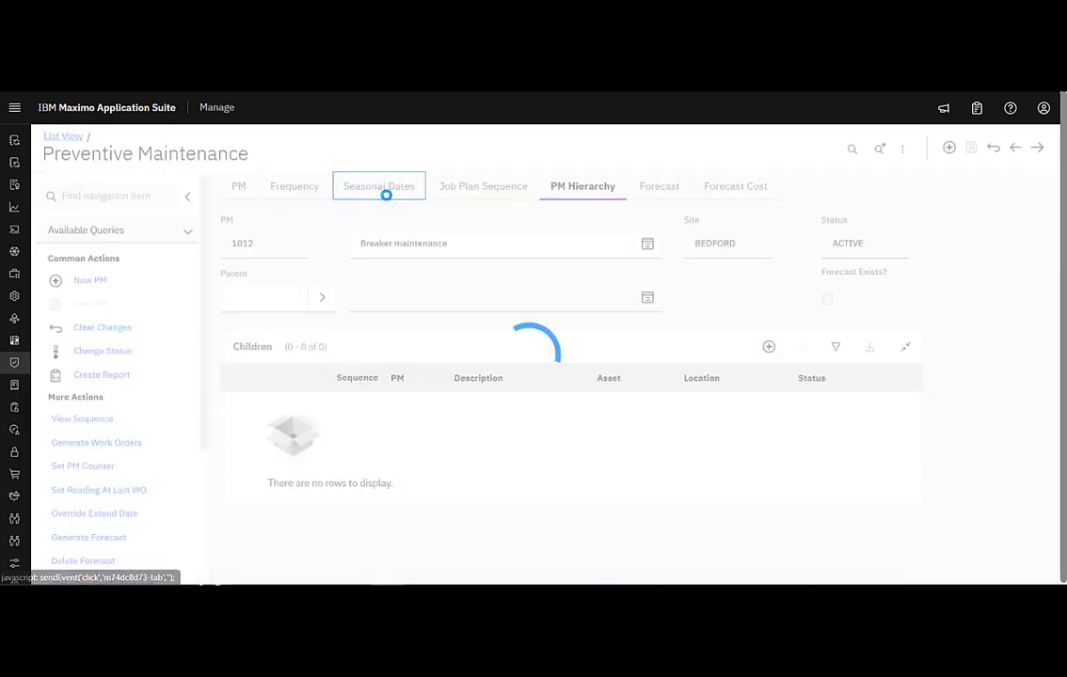
Step: Toggle the PM's frequency option that uses the last work order's start date to calculate the next due date
click(301, 192)
scroll(486, 352, down, 1)
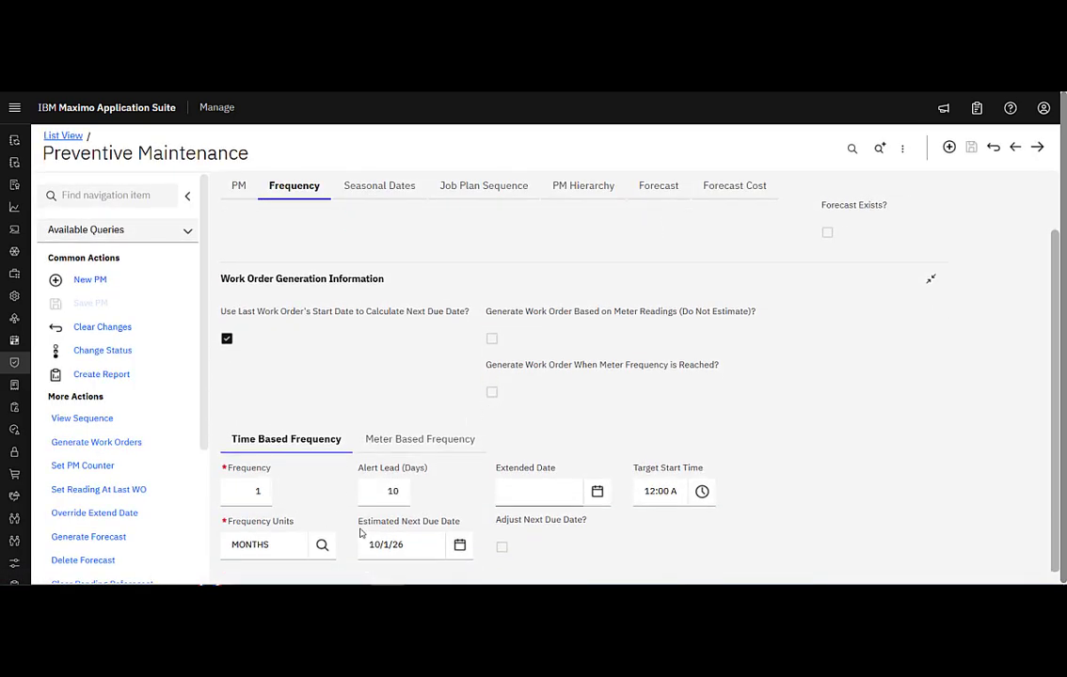
triple_click(373, 545)
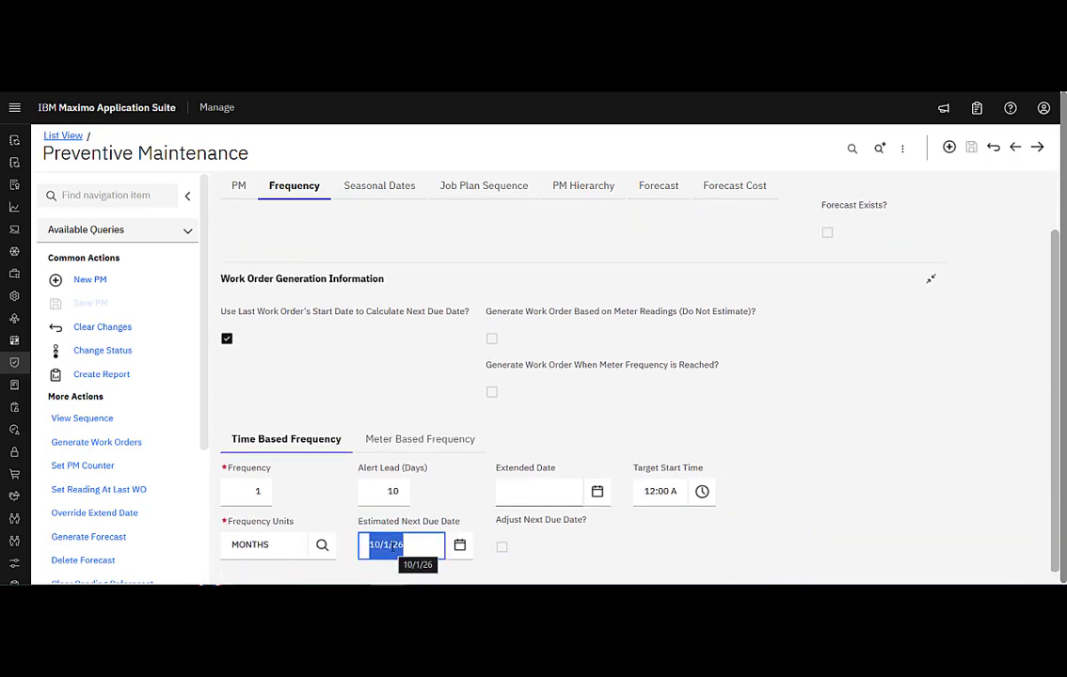
scroll(590, 385, up, 1)
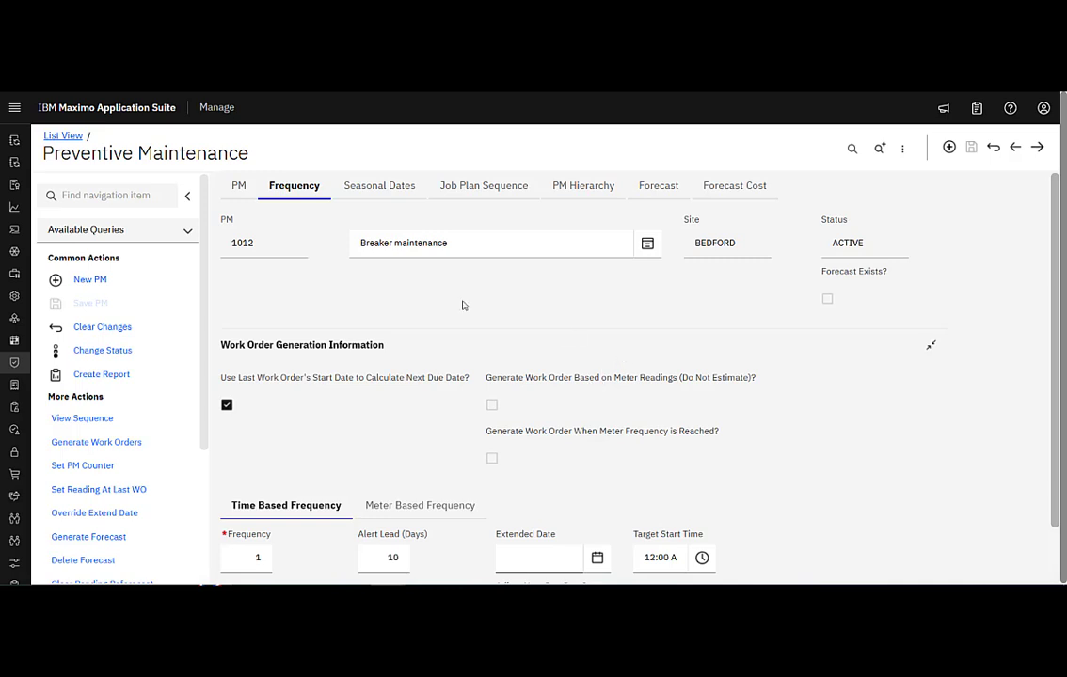
scroll(380, 271, down, 1)
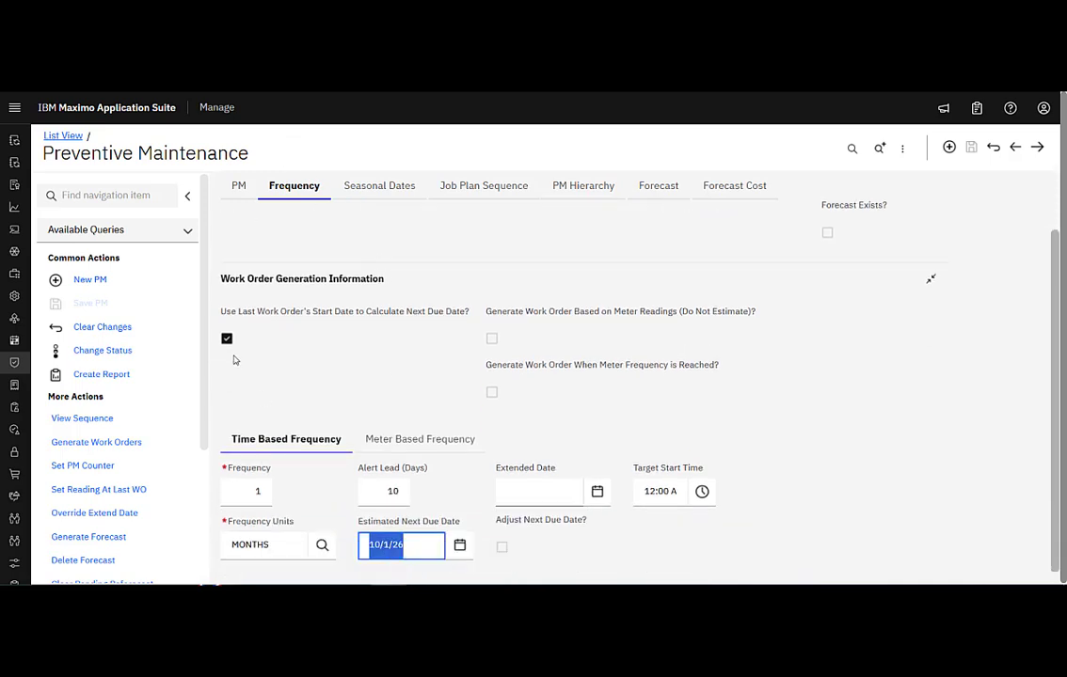
click(226, 340)
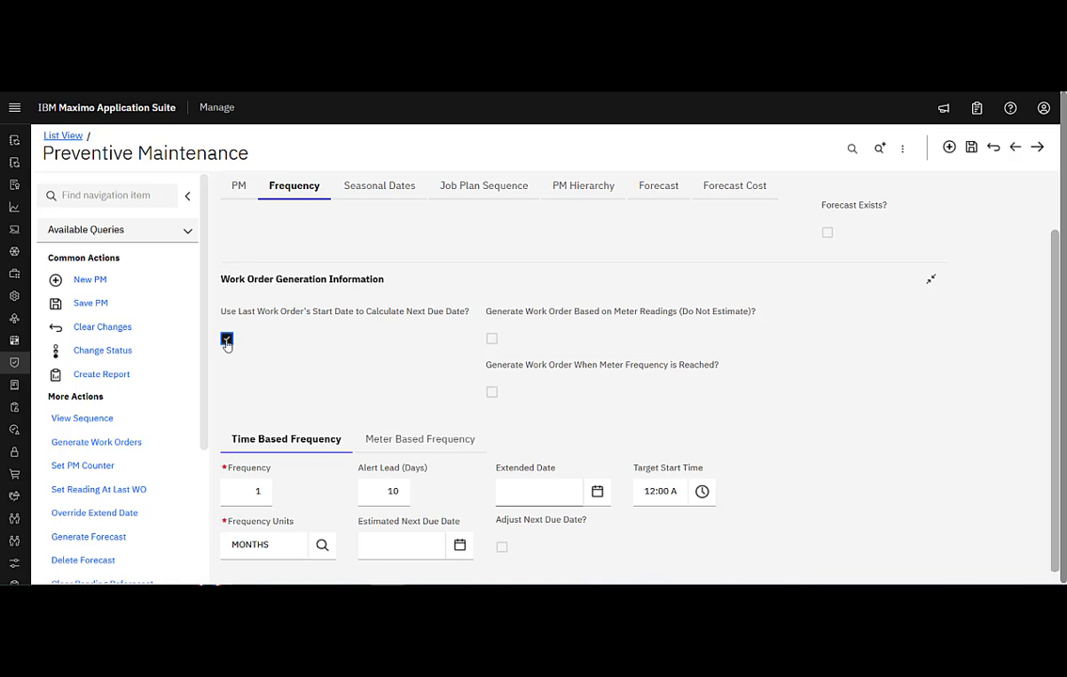
Step: Set the PM's estimated next due date to October 1, 2026 and save the record
click(395, 544)
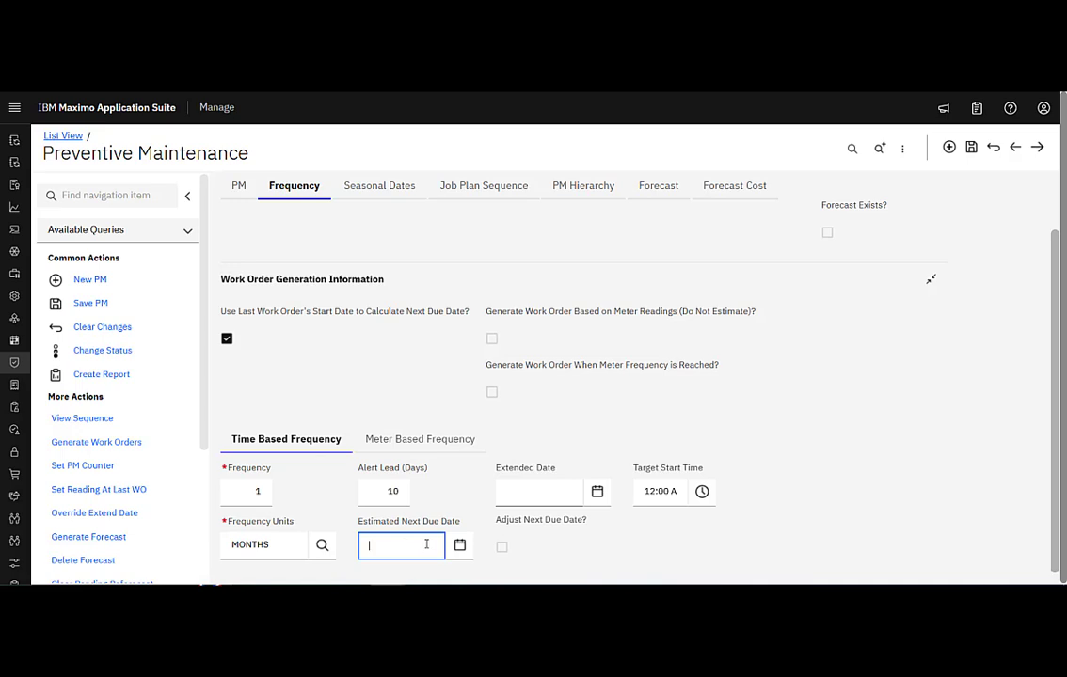
click(459, 546)
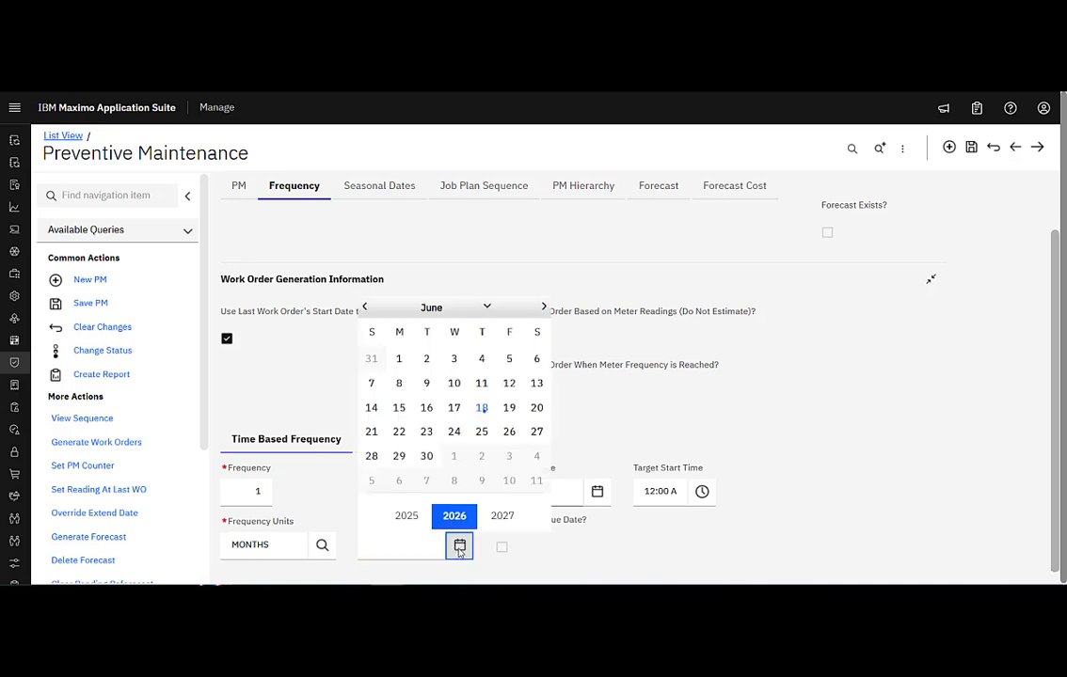
click(486, 308)
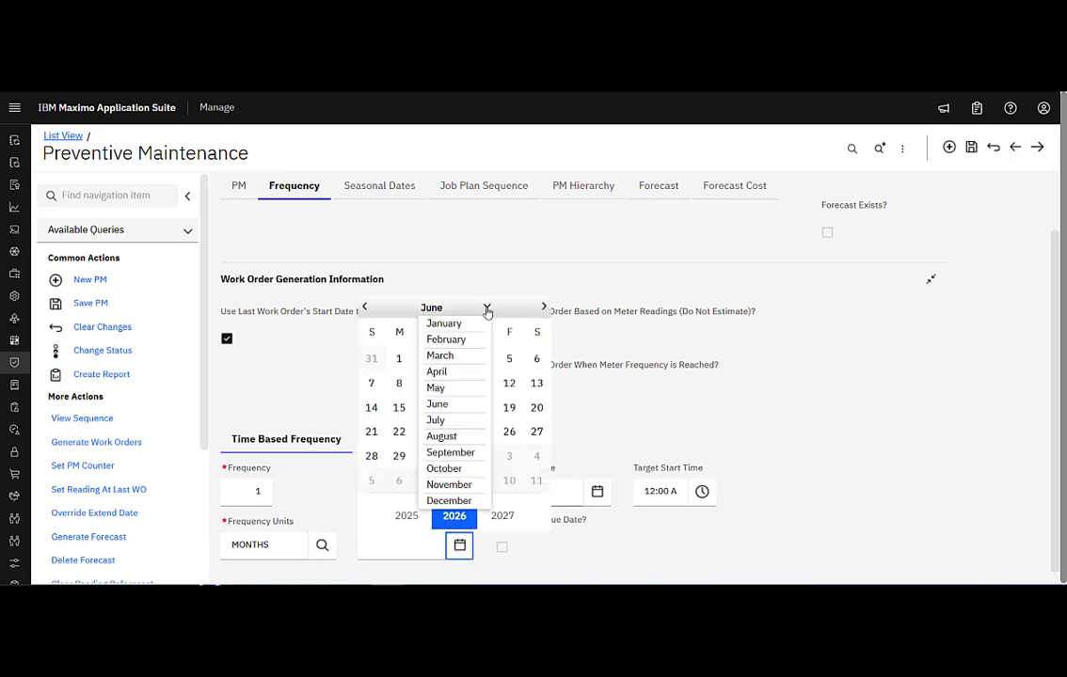
click(462, 470)
click(479, 360)
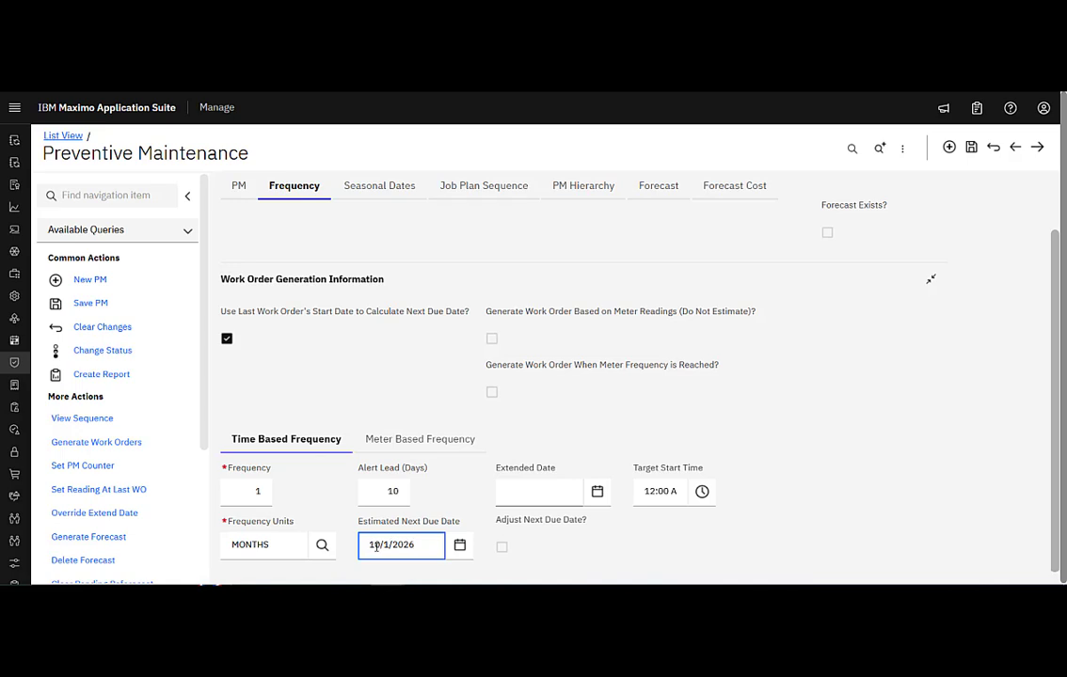
click(971, 148)
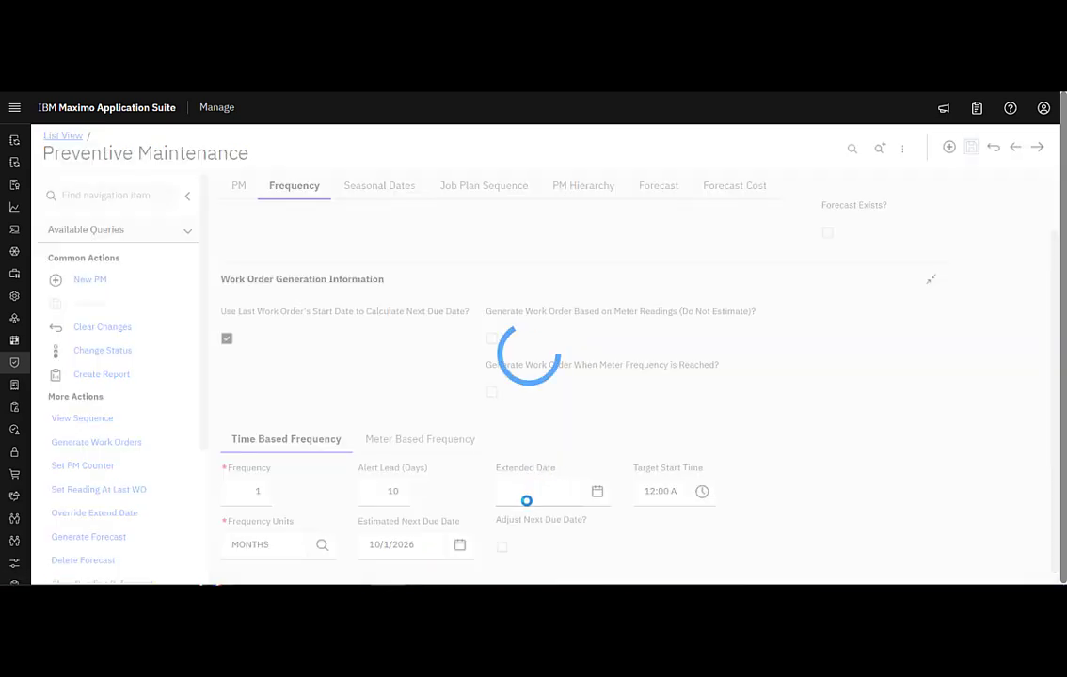
Step: Check the asset assigned to the PM and return to its frequency settings
click(404, 542)
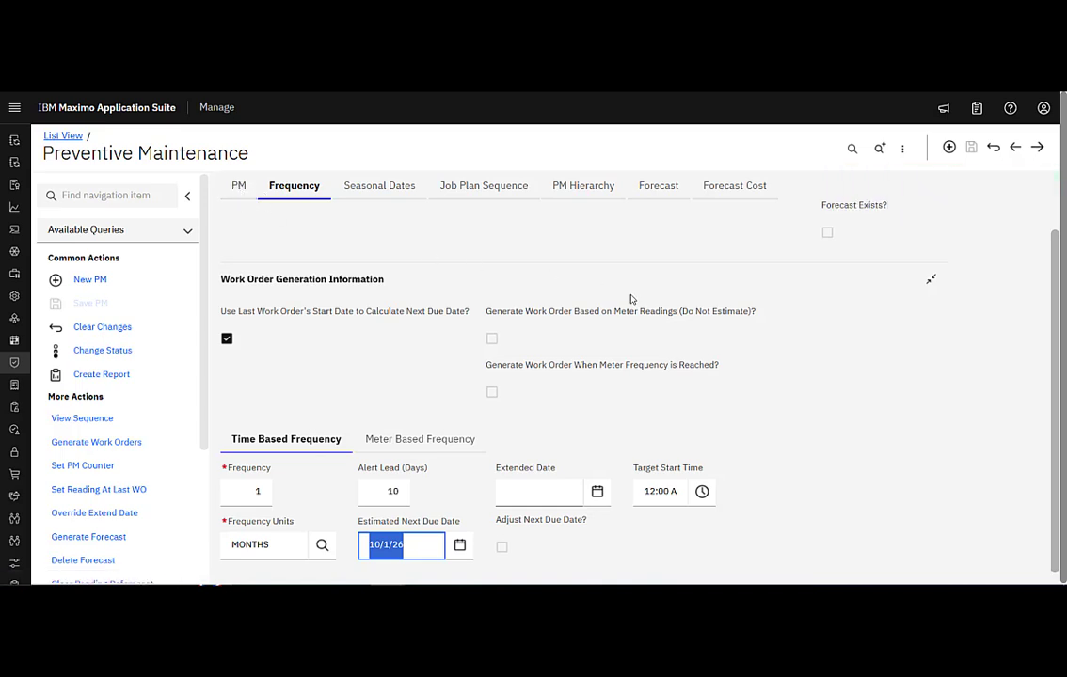
click(237, 185)
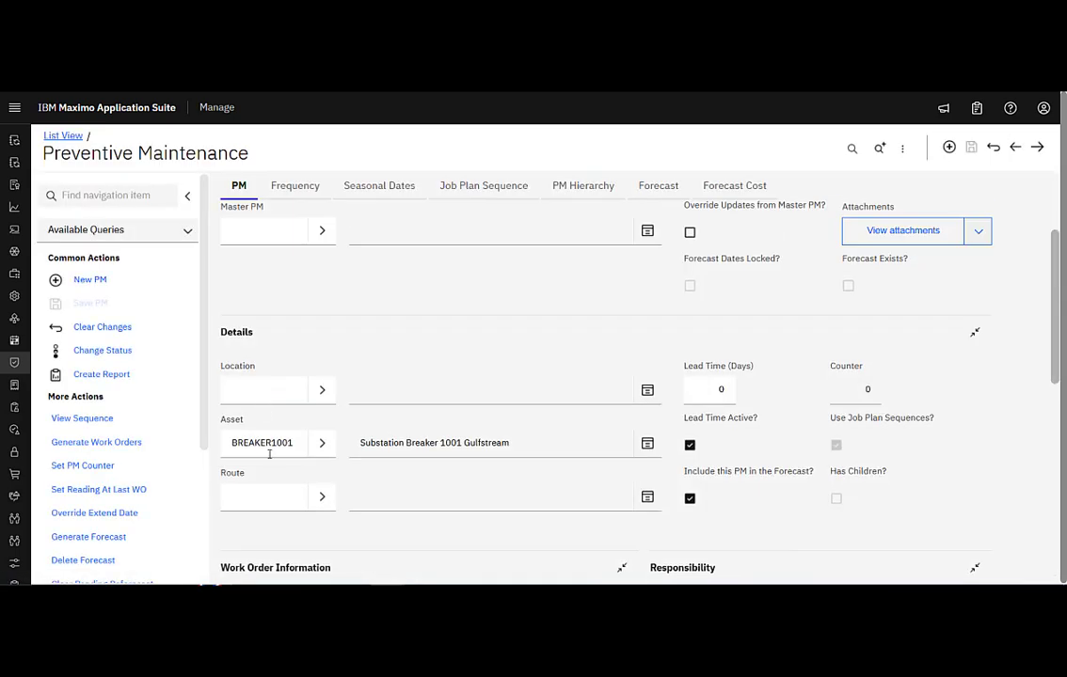
click(297, 188)
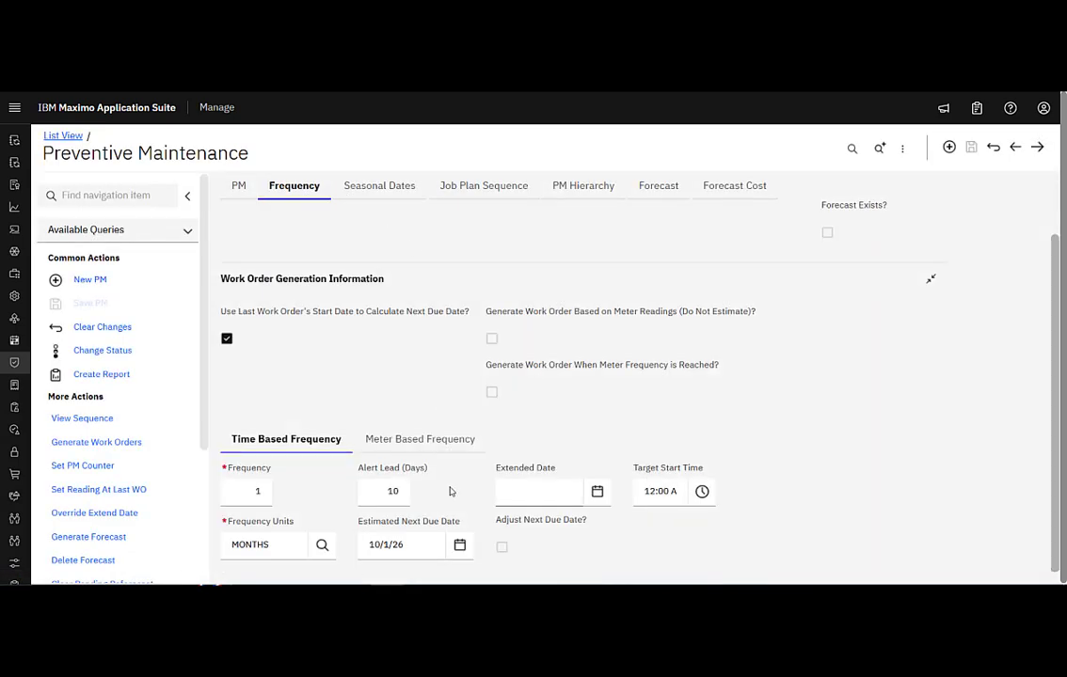
Step: Set the PM's estimated next due date to July 1, 2026 and save the record
click(460, 546)
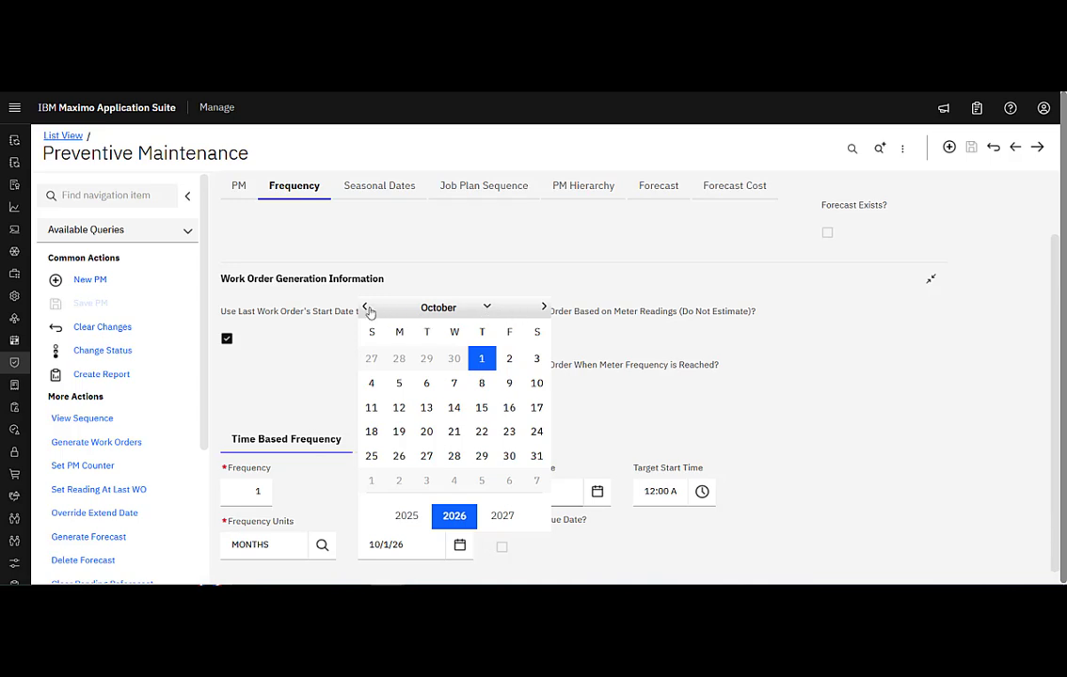
click(543, 308)
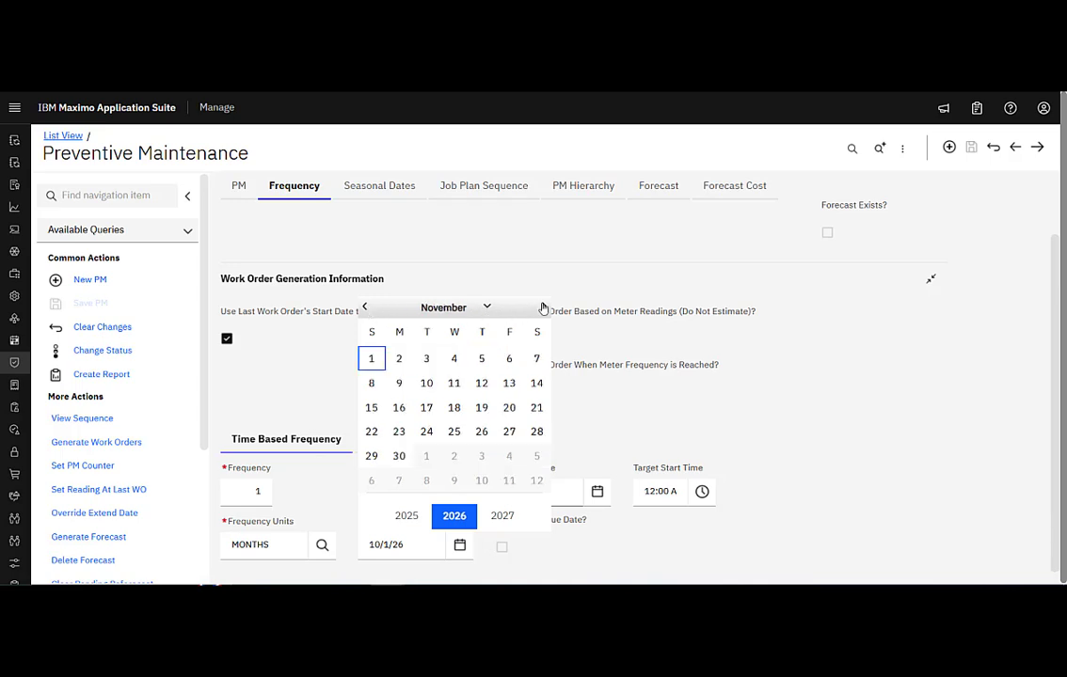
click(365, 309)
click(365, 308)
click(365, 309)
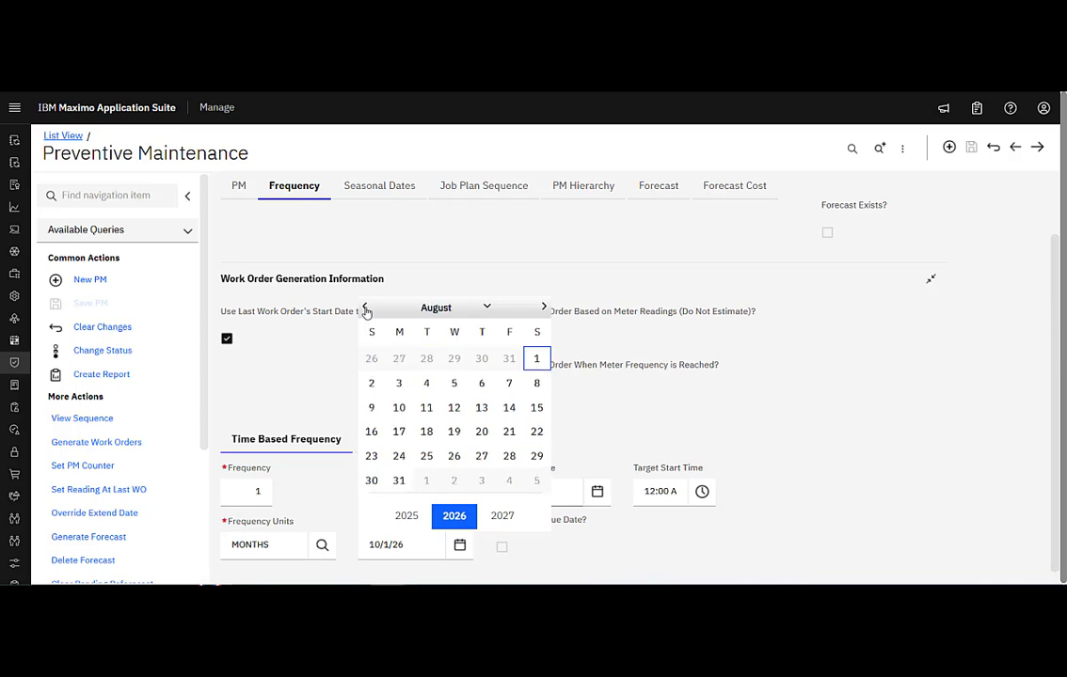
click(365, 308)
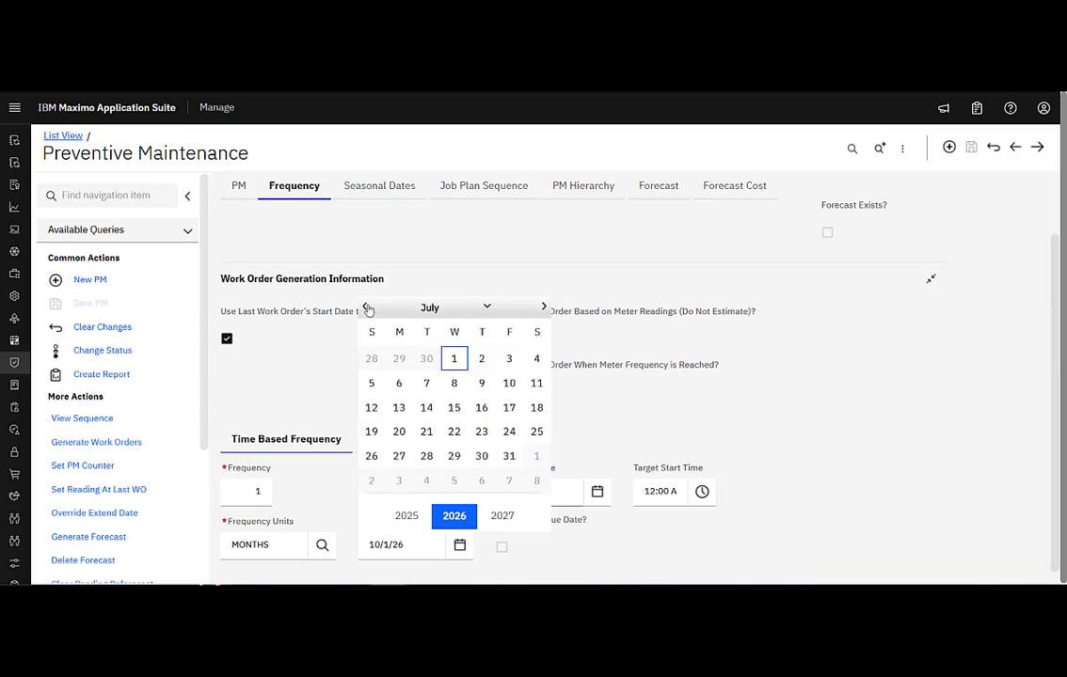
click(453, 359)
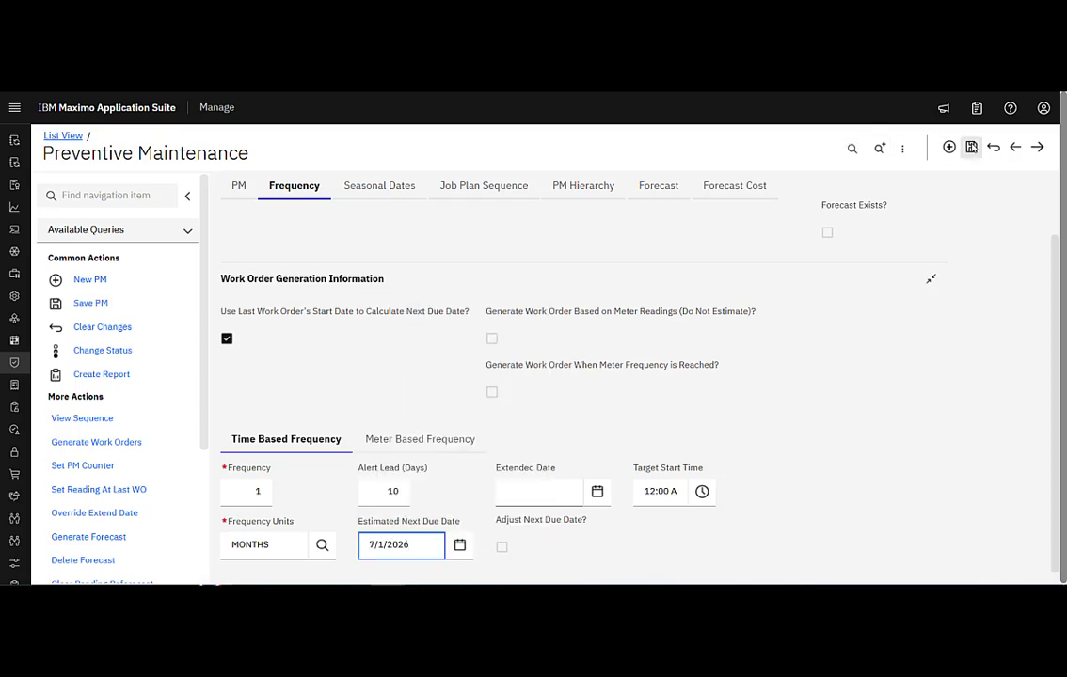
click(971, 146)
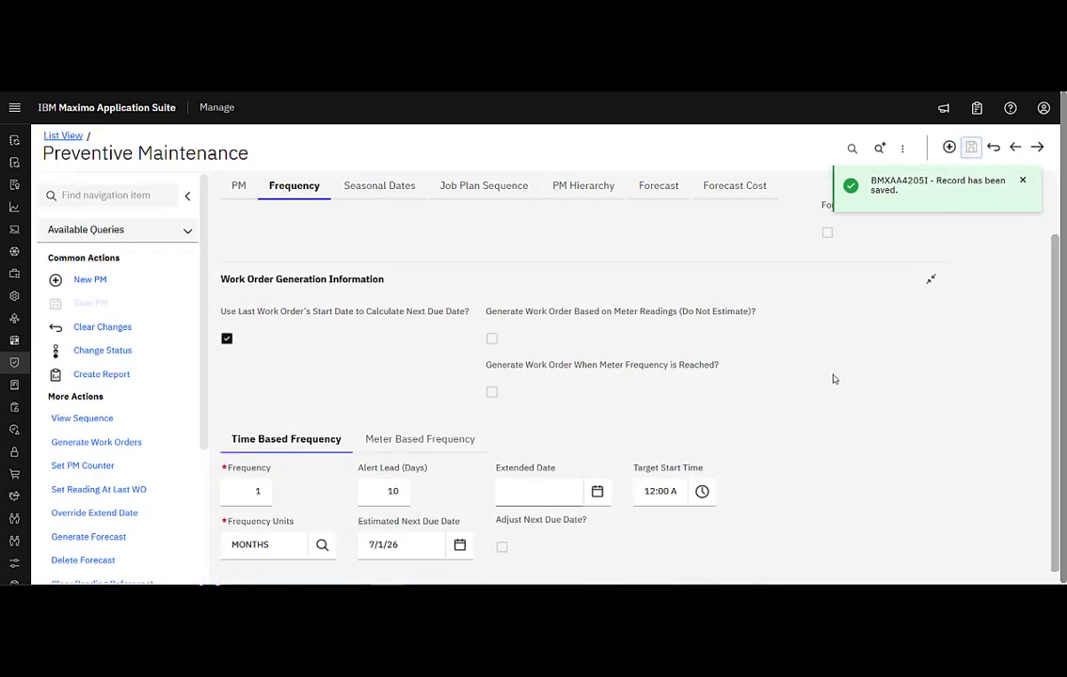
Step: Start a forecast generation for the PM and set the forecast period to 100 days
scroll(833, 380, up, 1)
scroll(80, 564, down, 1)
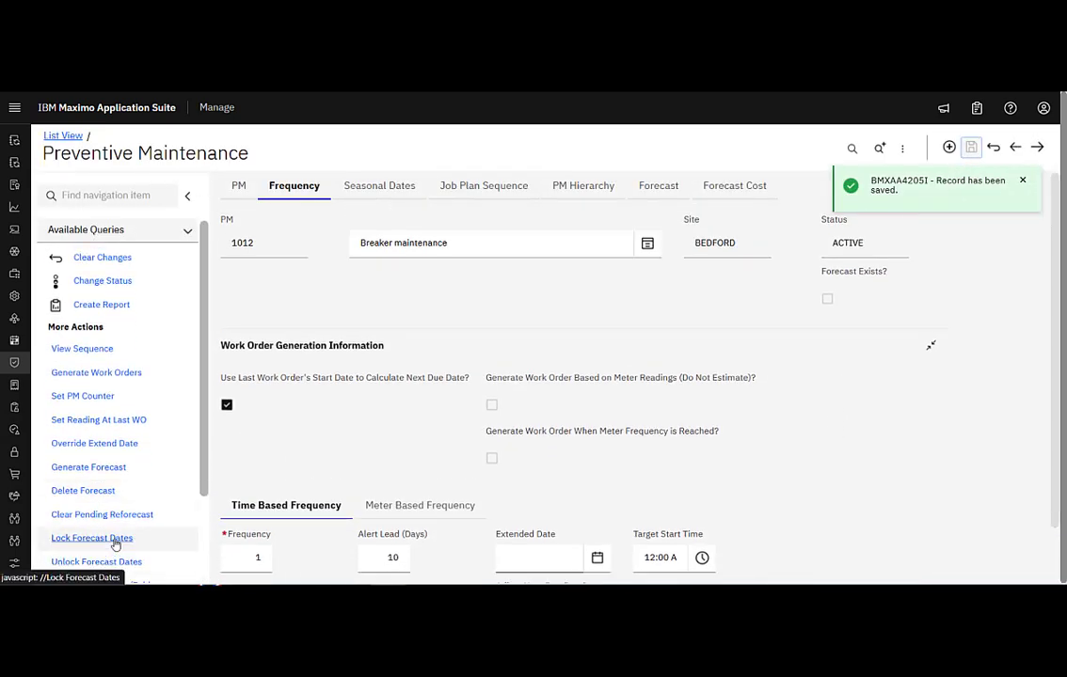
scroll(115, 545, down, 3)
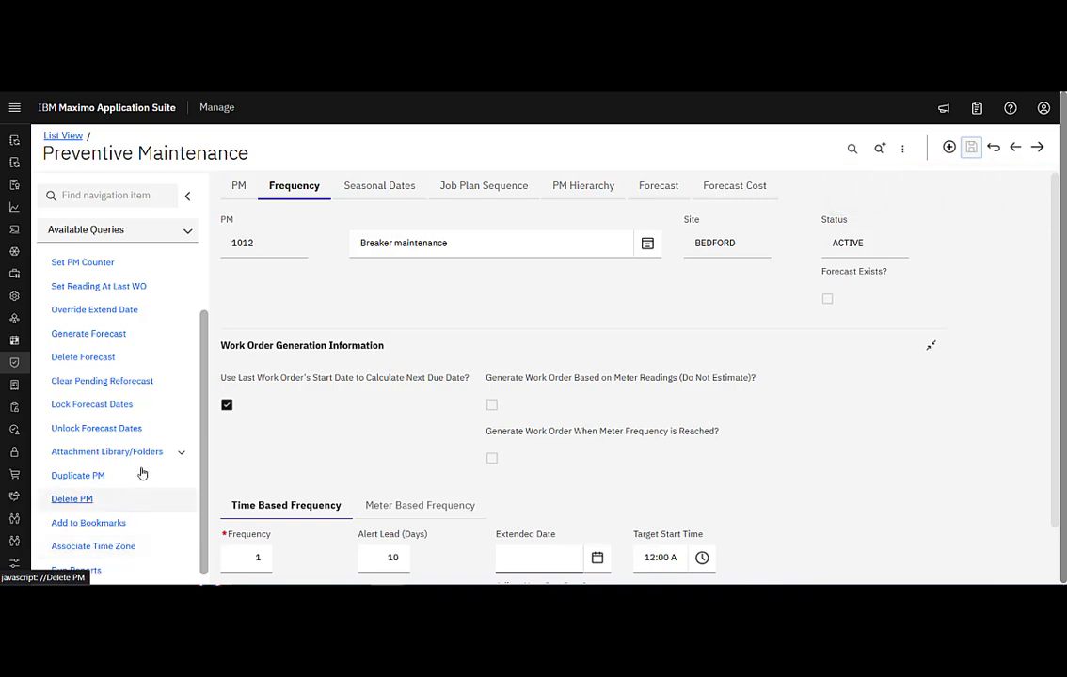
click(119, 334)
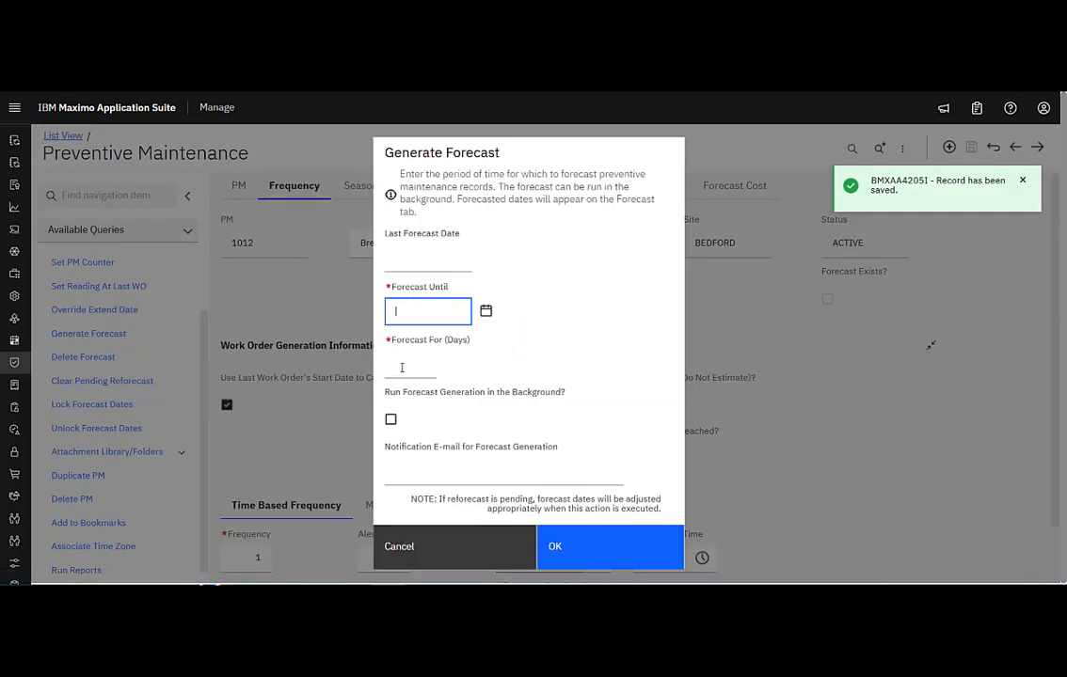
click(401, 368)
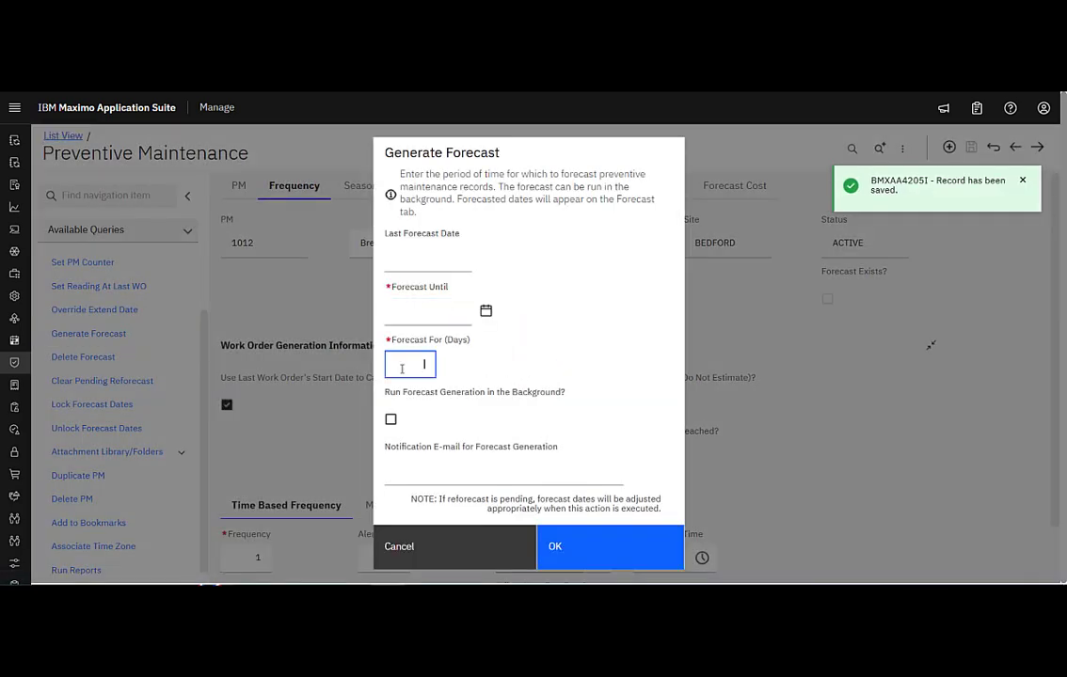
text(100)
key(Tab)
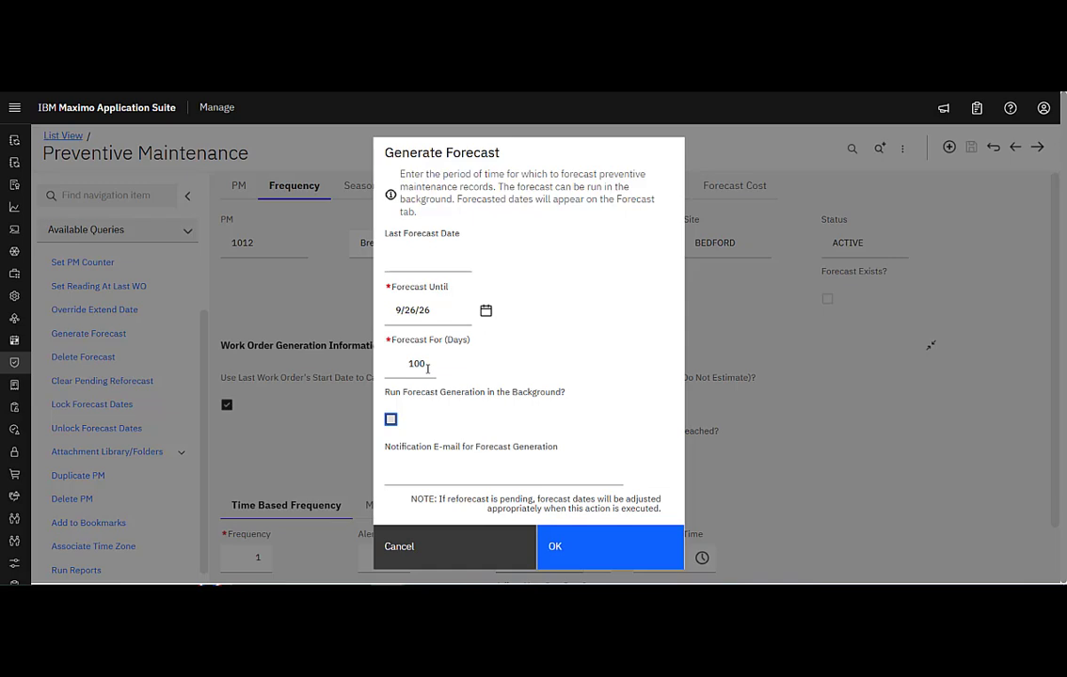
Step: Change the forecast period to 300 days and generate the PM's forecast
double_click(427, 369)
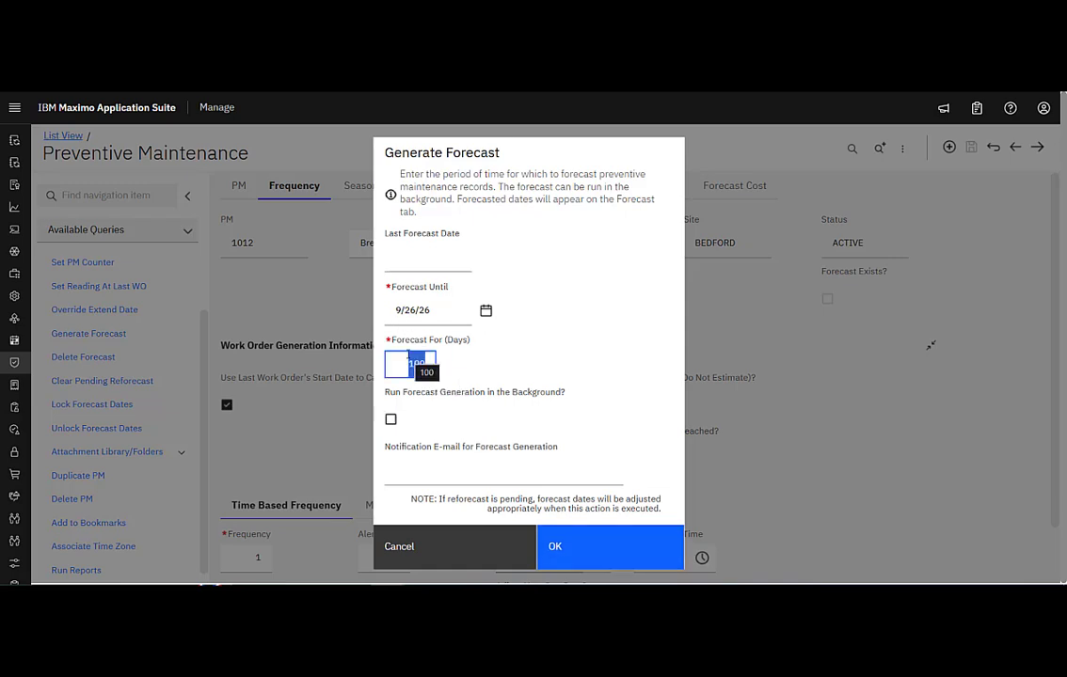
text(30)
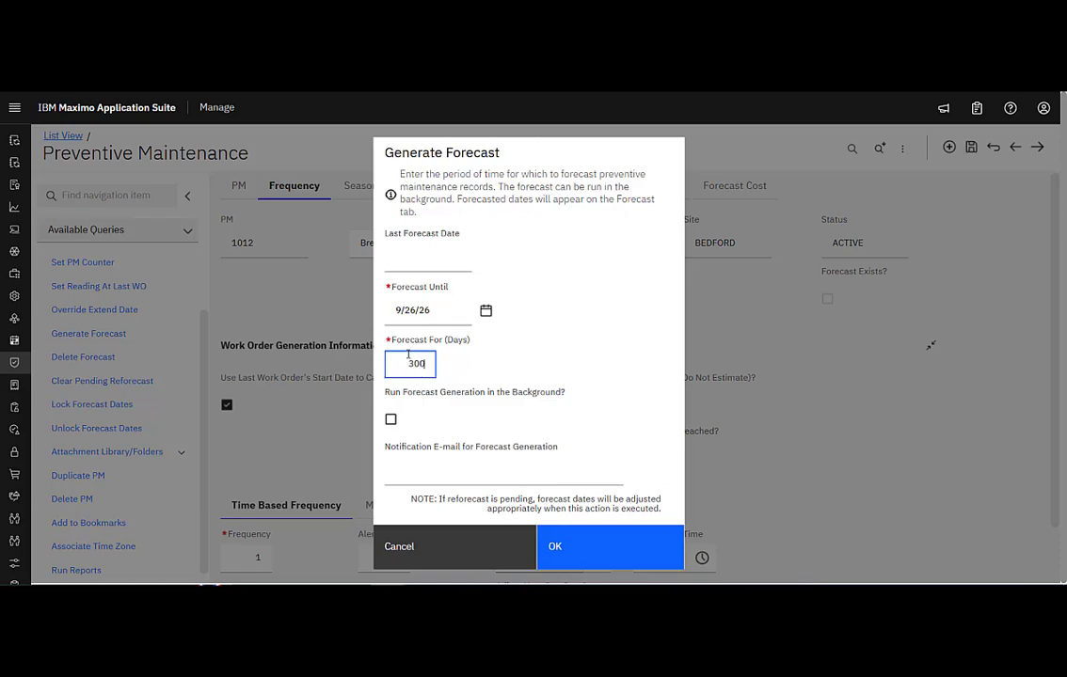
text(0)
key(Tab)
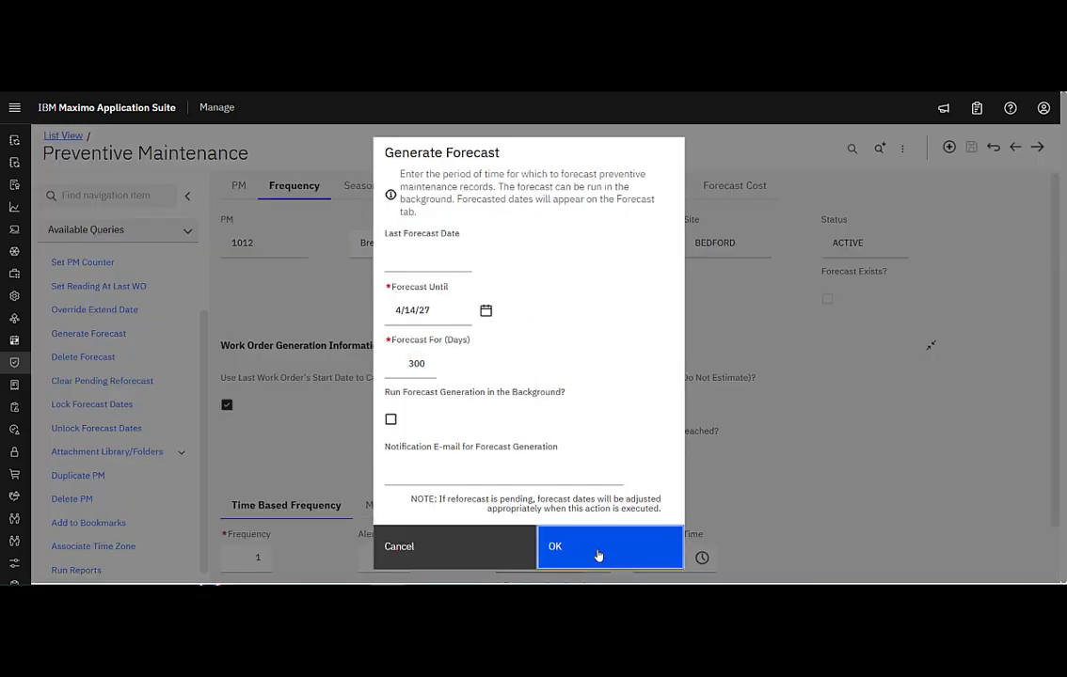
click(595, 553)
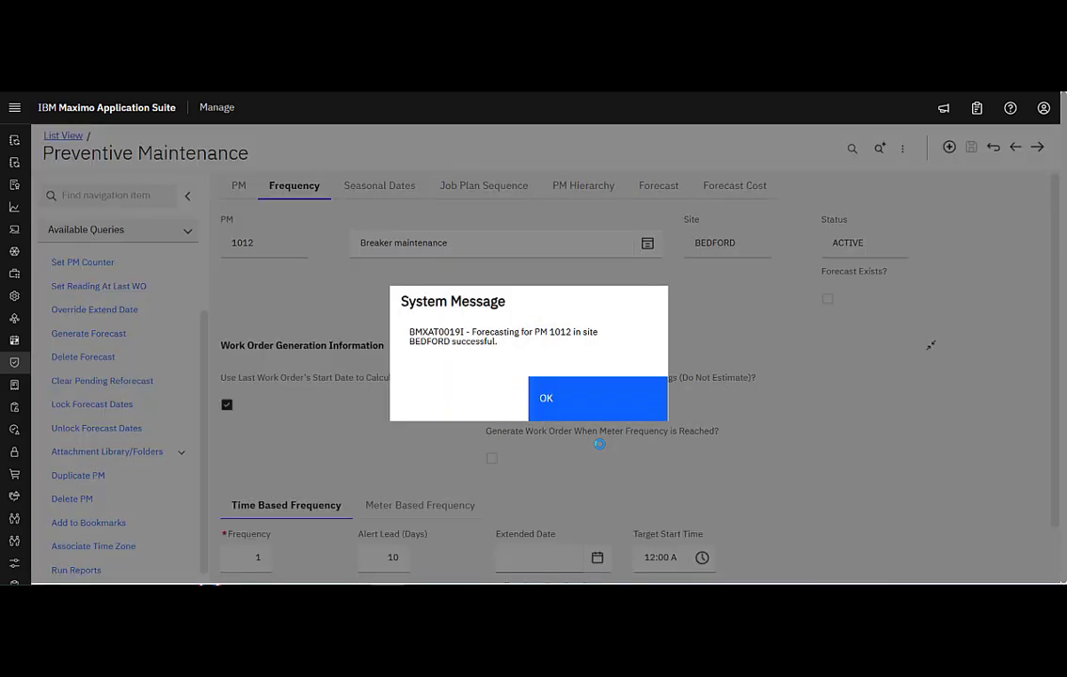
click(621, 410)
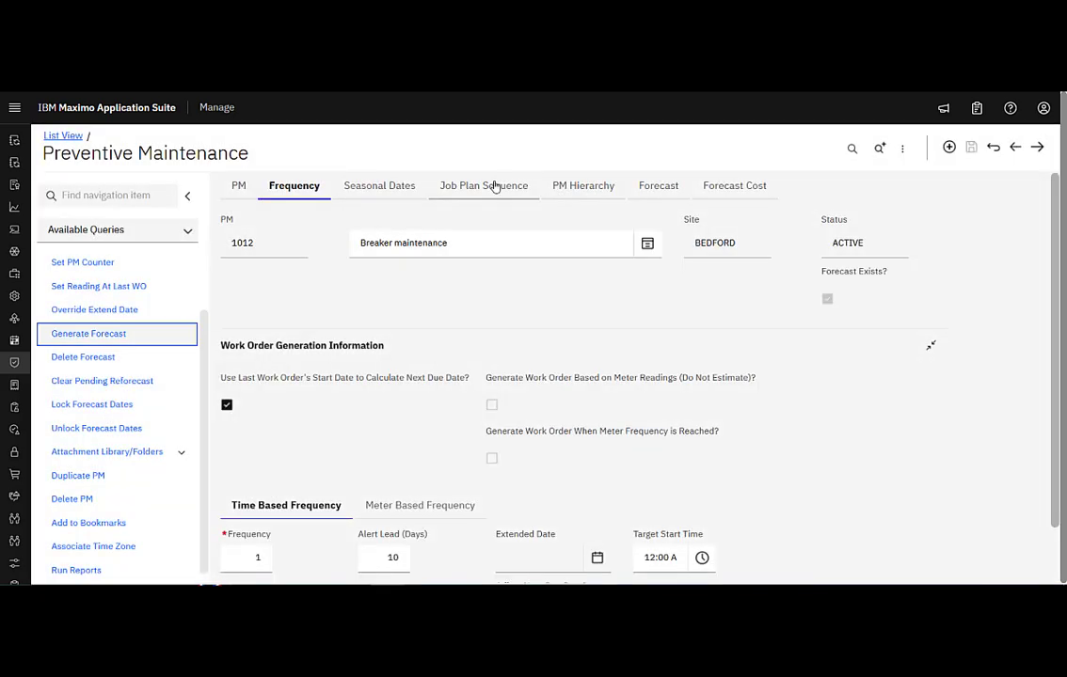
Step: Give the 7/1/26 forecast entry a new date of 7/2/26 and save the record
click(661, 189)
scroll(544, 397, down, 3)
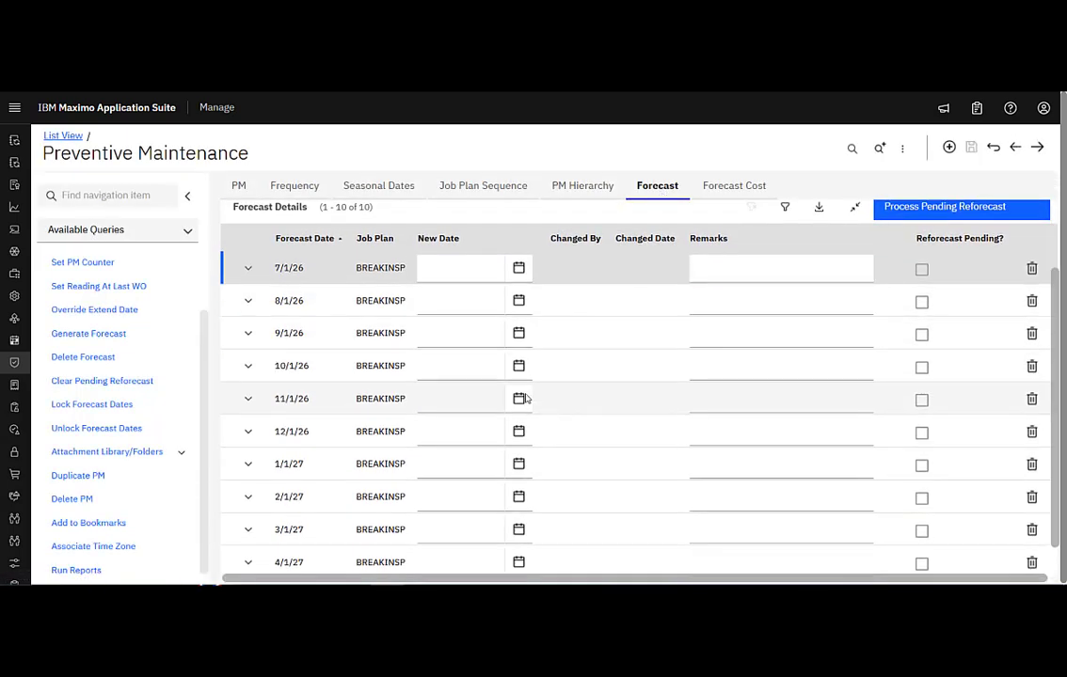
click(446, 271)
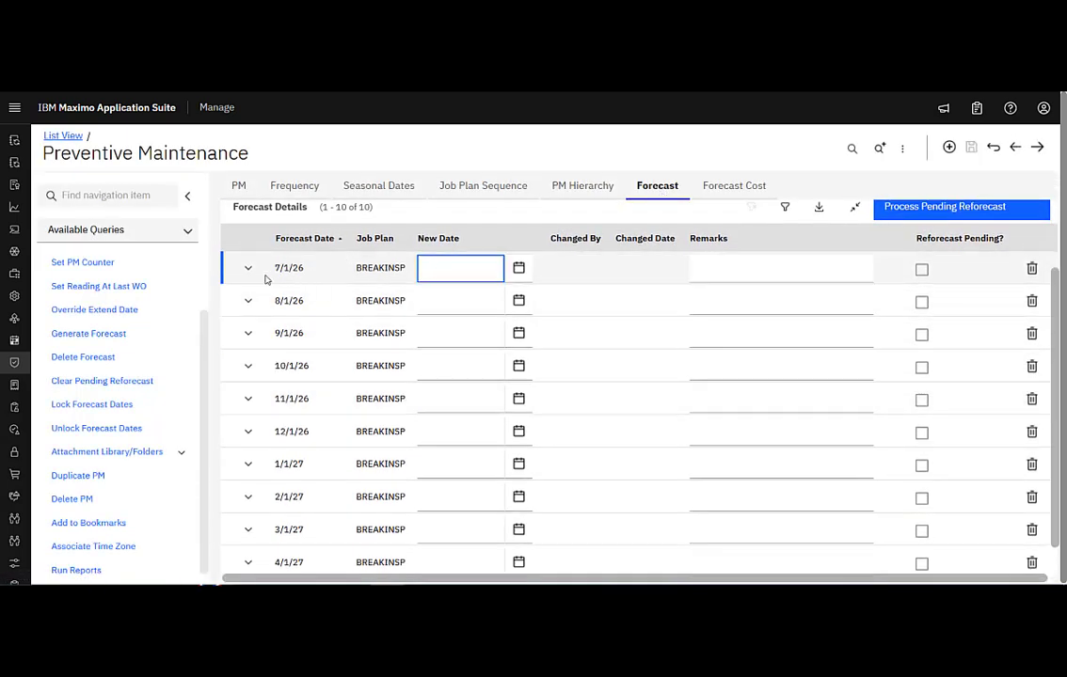
click(446, 297)
click(457, 267)
click(519, 267)
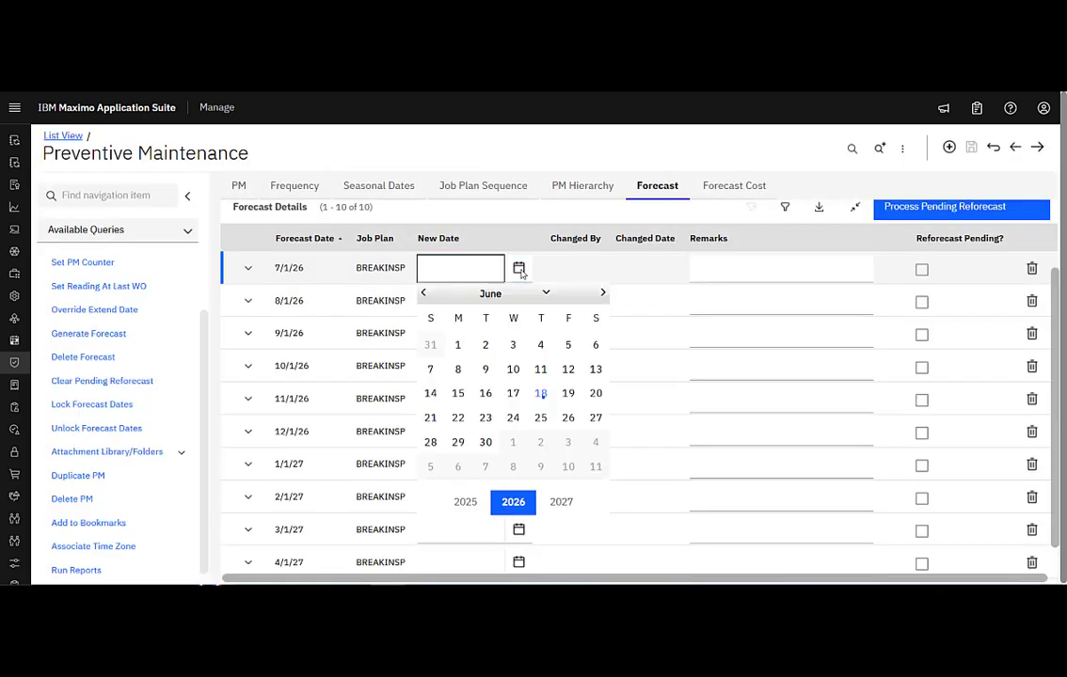
click(289, 272)
triple_click(289, 272)
key(ctrl+c)
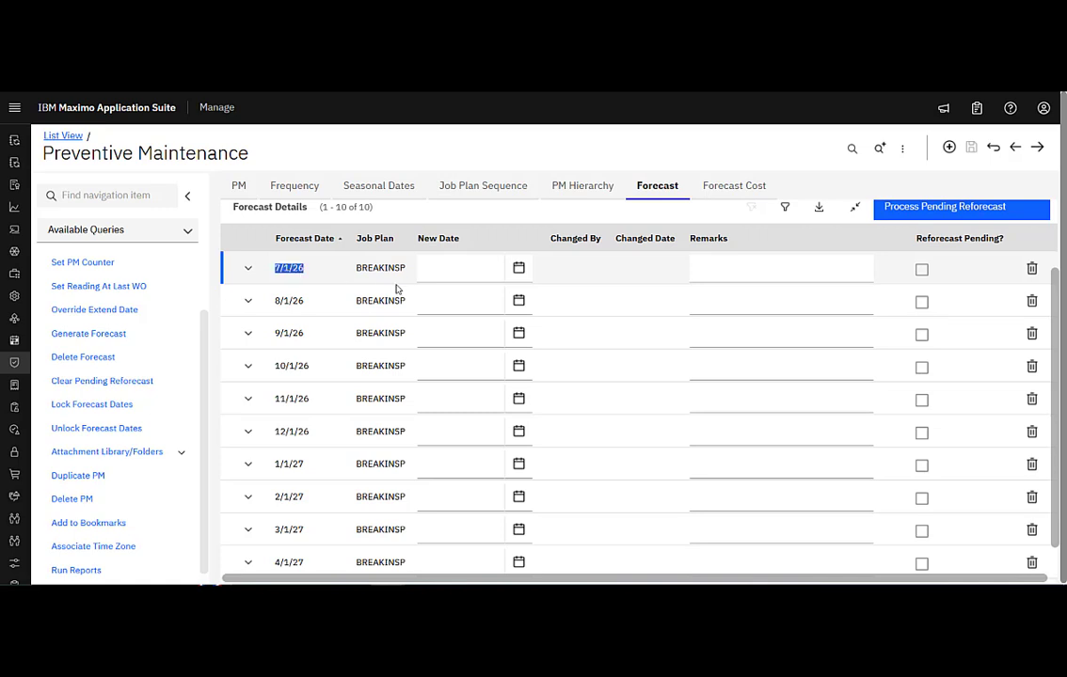
click(436, 273)
key(ctrl+v)
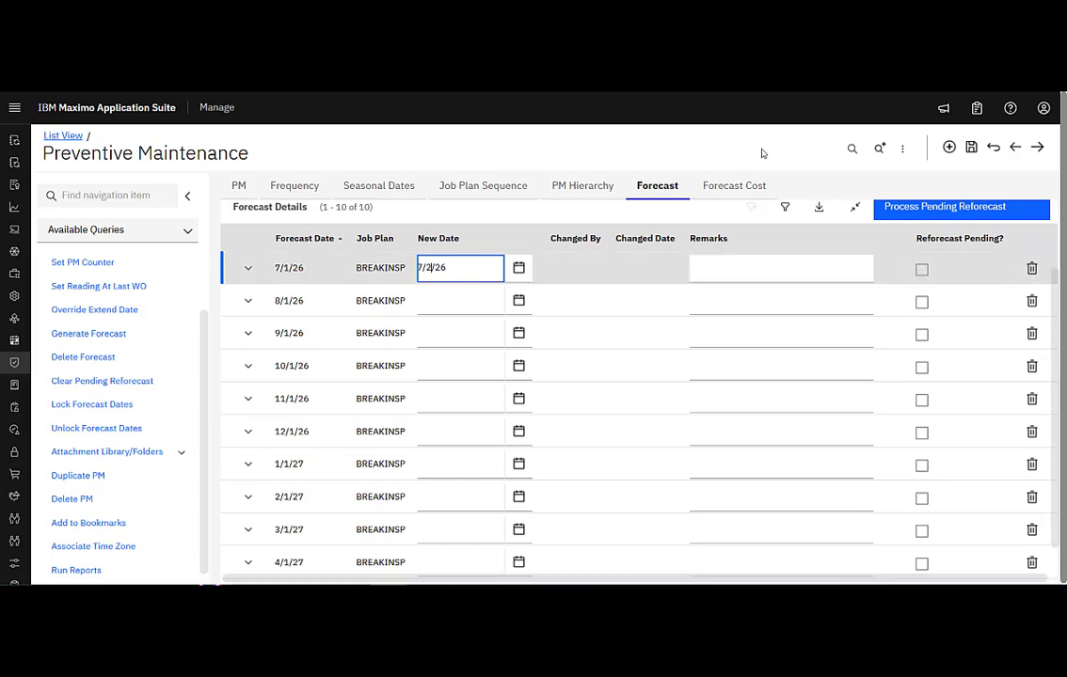
click(971, 147)
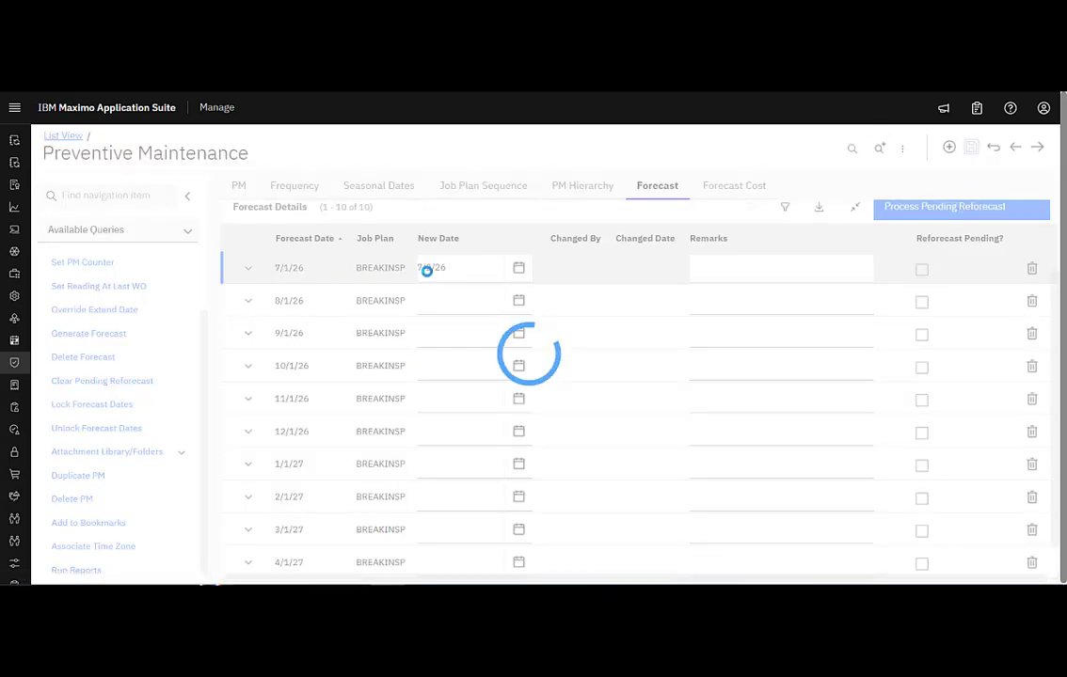
Step: Compare the PM's estimated next due date in its frequency settings with the rescheduled first forecast entry
triple_click(434, 269)
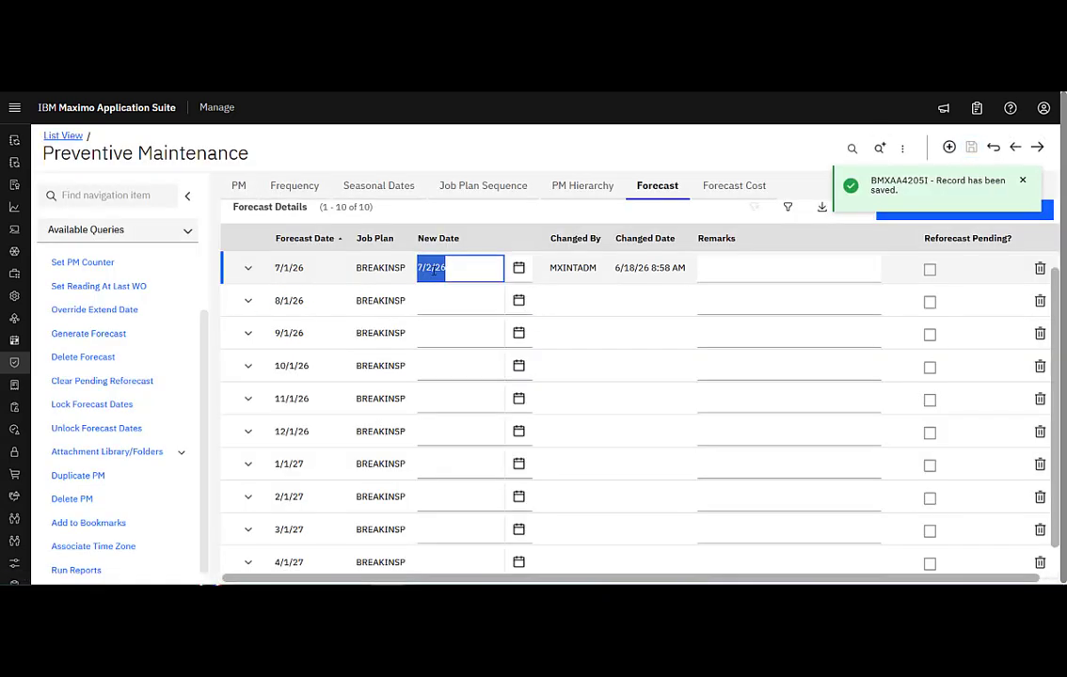
scroll(256, 354, up, 1)
click(294, 186)
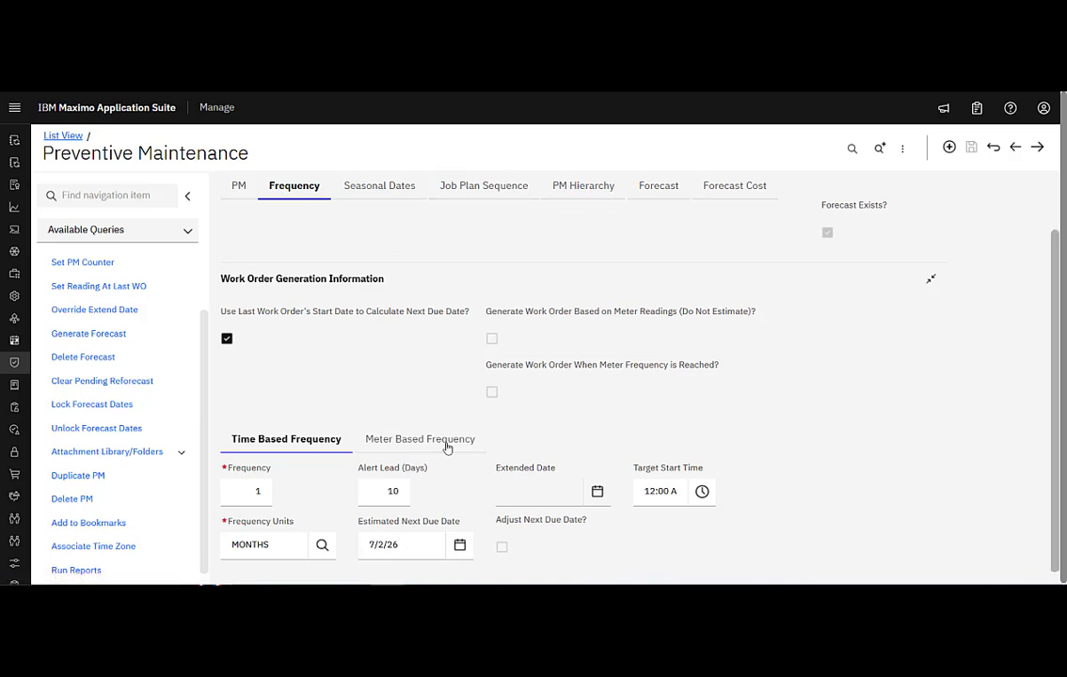
click(670, 185)
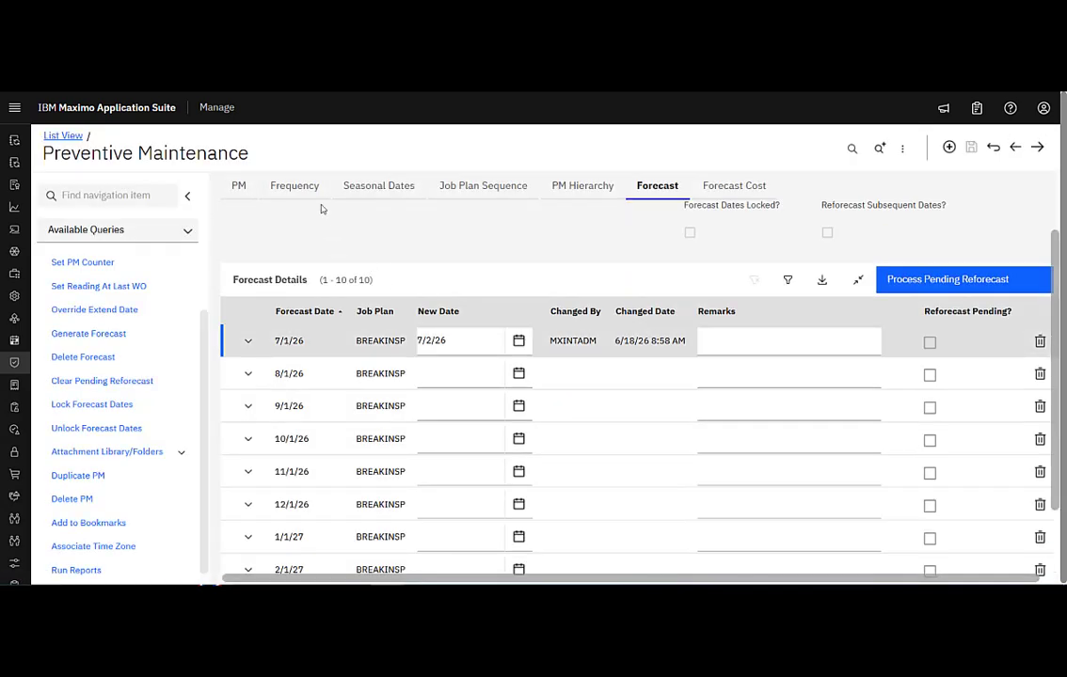
click(310, 184)
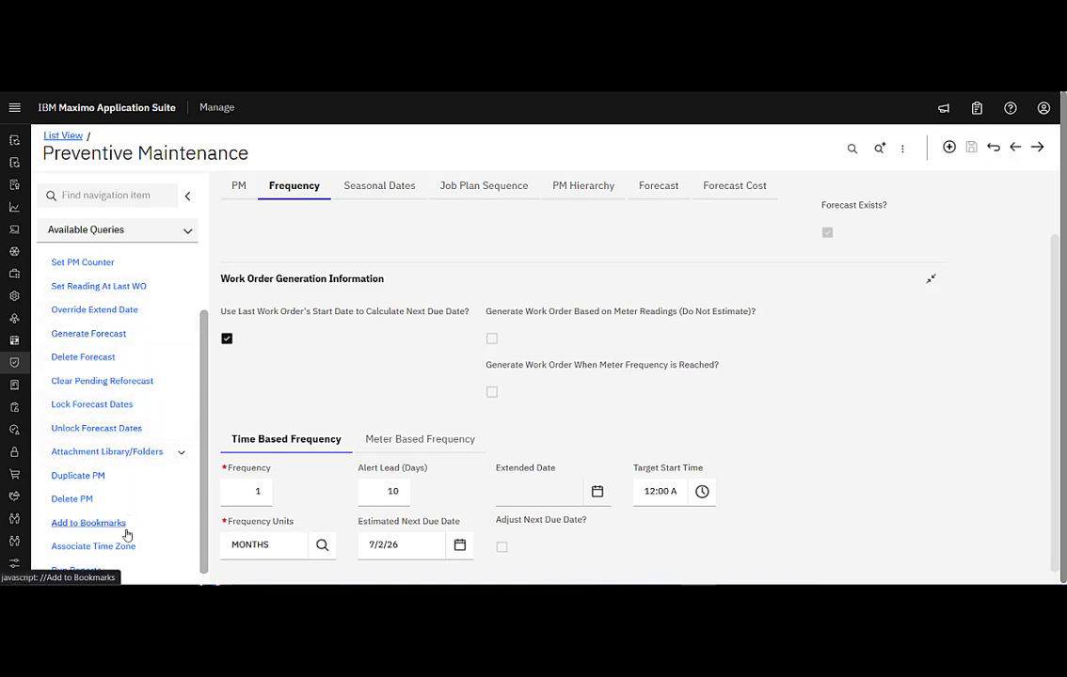
Step: Generate the PM's due work orders, setting how many days ahead of today to include
scroll(135, 412, up, 3)
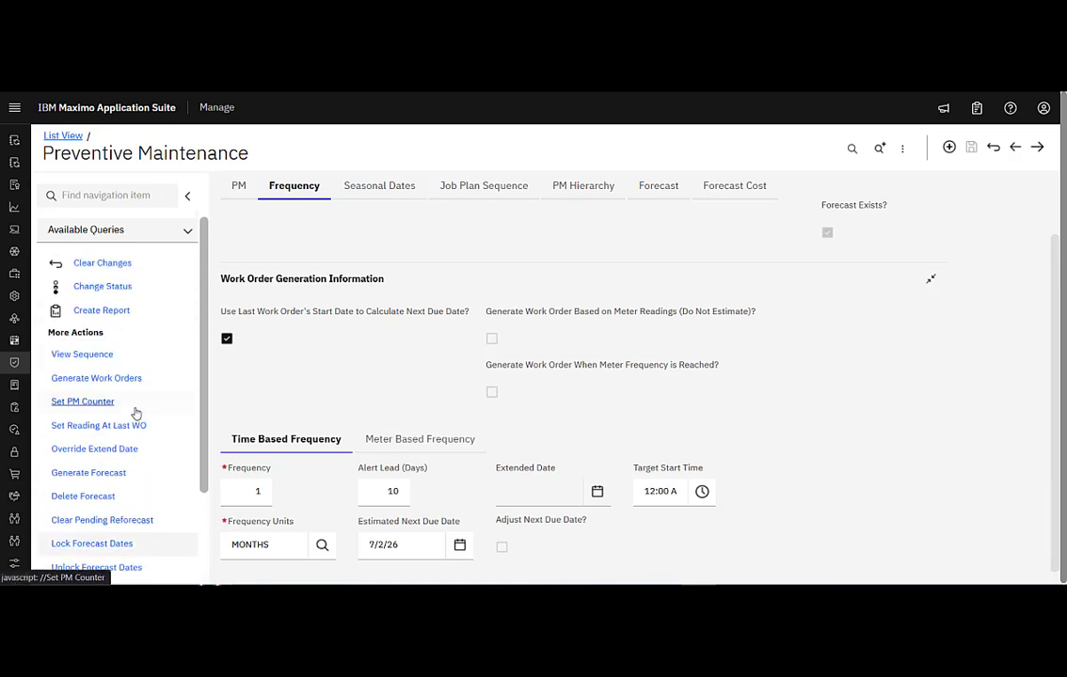
click(132, 379)
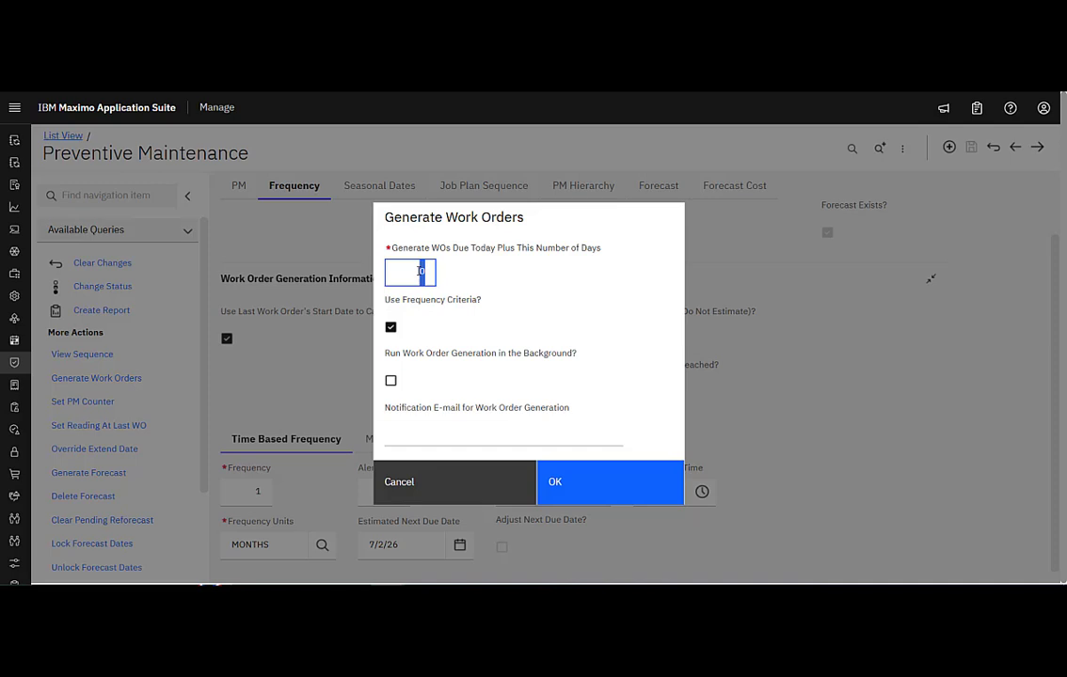
text(3)
click(607, 492)
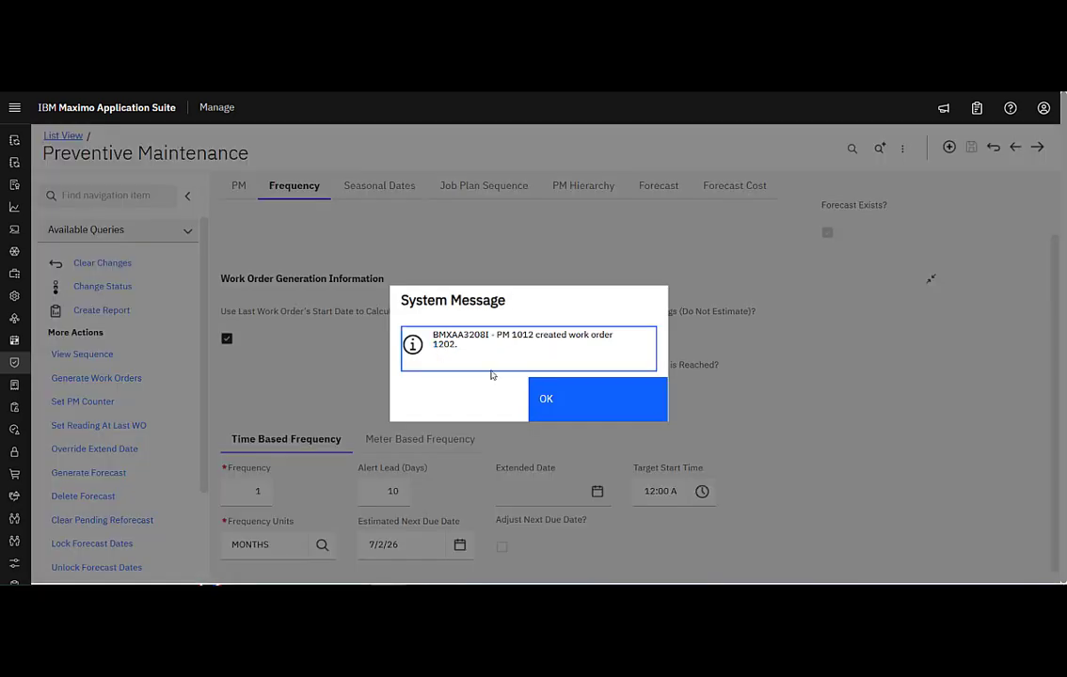
click(553, 382)
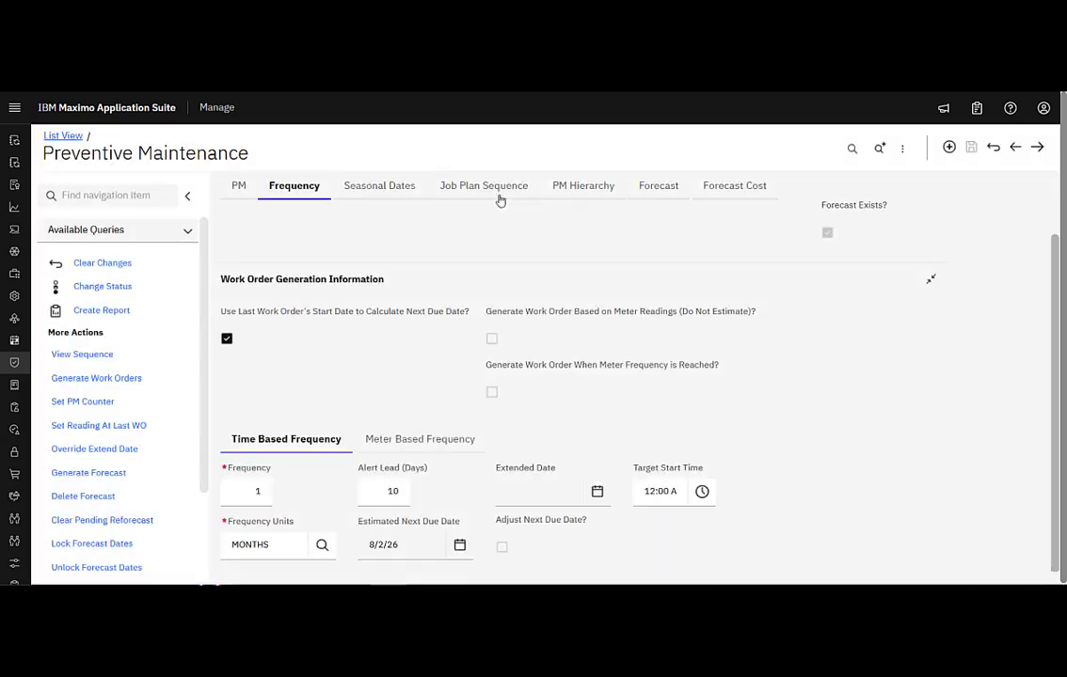
Step: Review the job plans and their sequence values assigned to the PM
click(499, 196)
scroll(566, 431, down, 1)
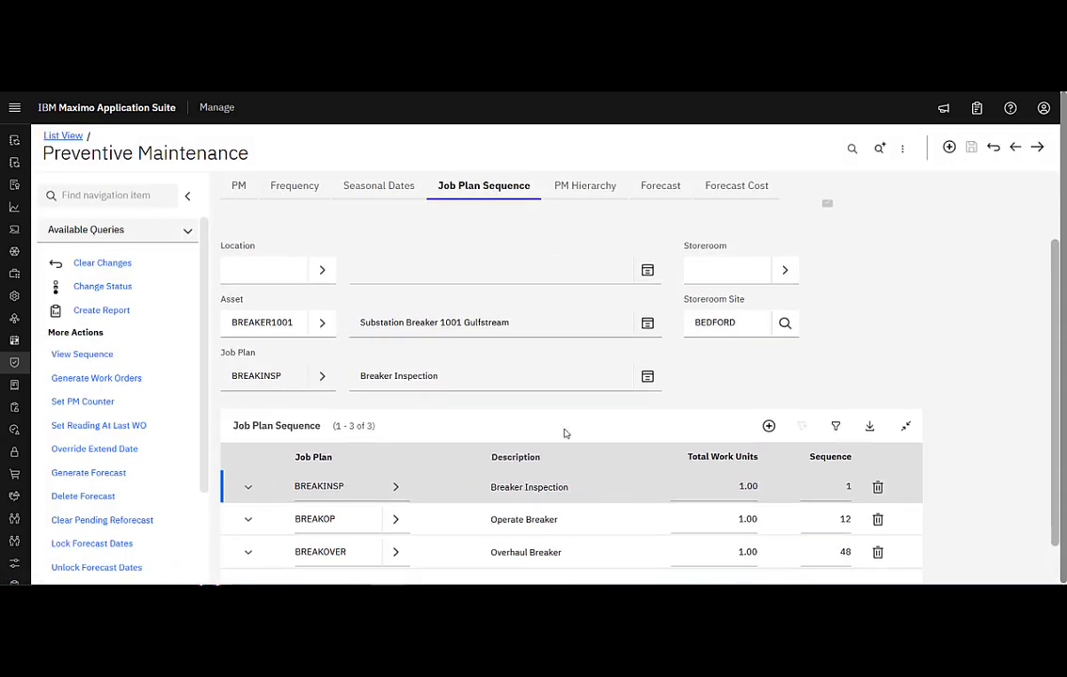
scroll(566, 454, up, 2)
scroll(570, 461, down, 2)
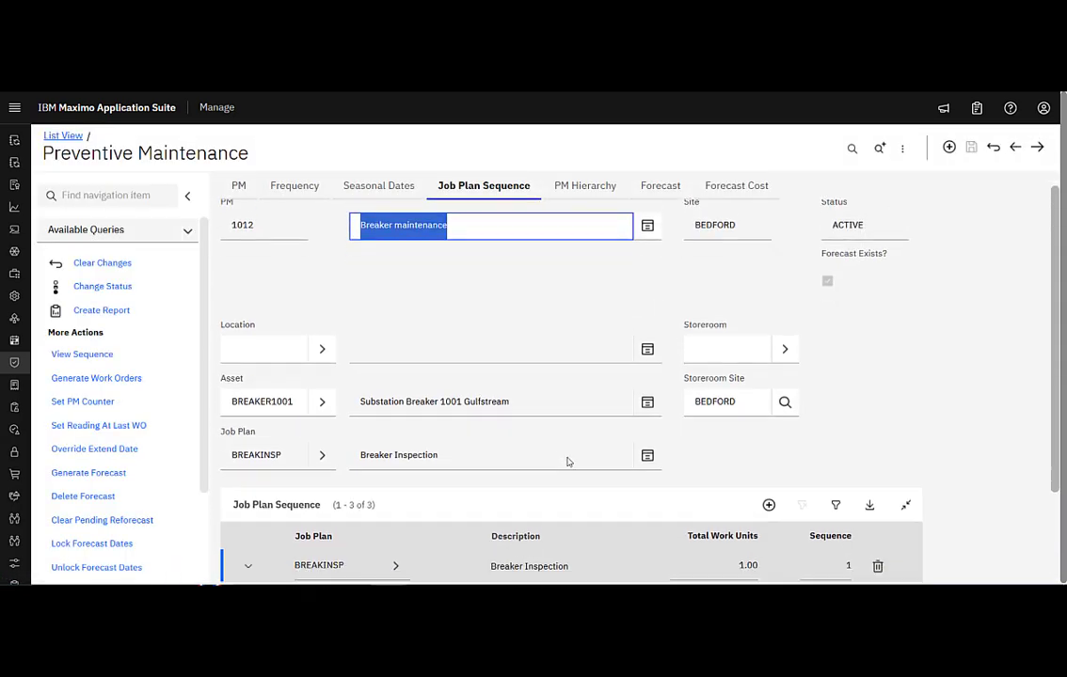
scroll(477, 446, up, 2)
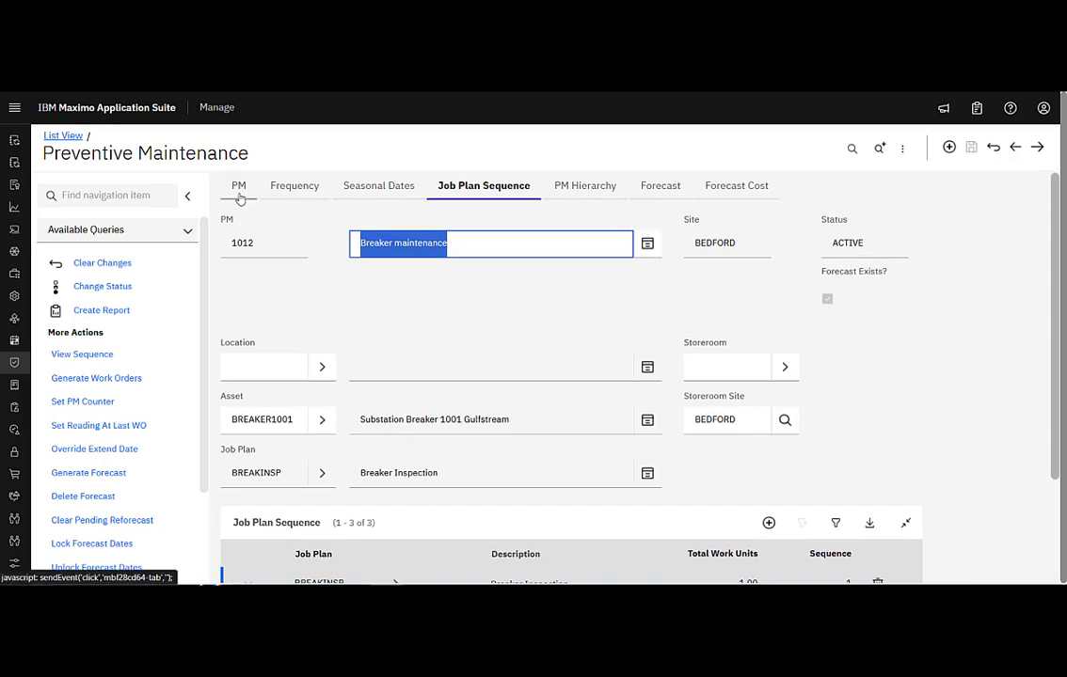
Step: View the work details of asset BREAKER1001 from the PM record to find its work orders
click(240, 195)
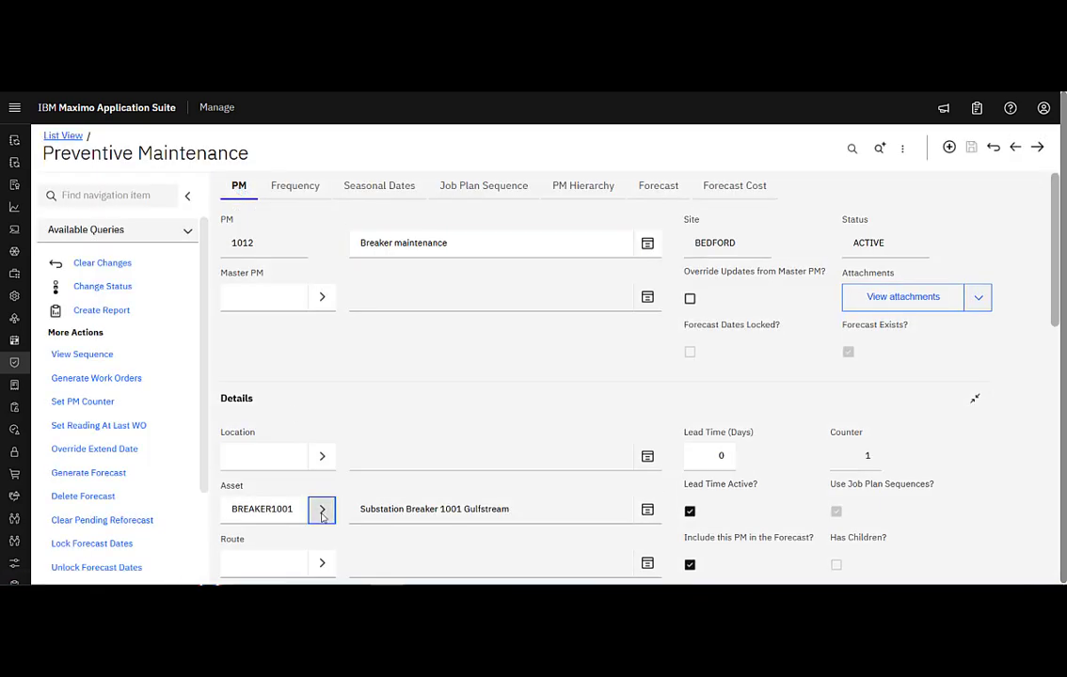
click(322, 509)
scroll(394, 509, down, 1)
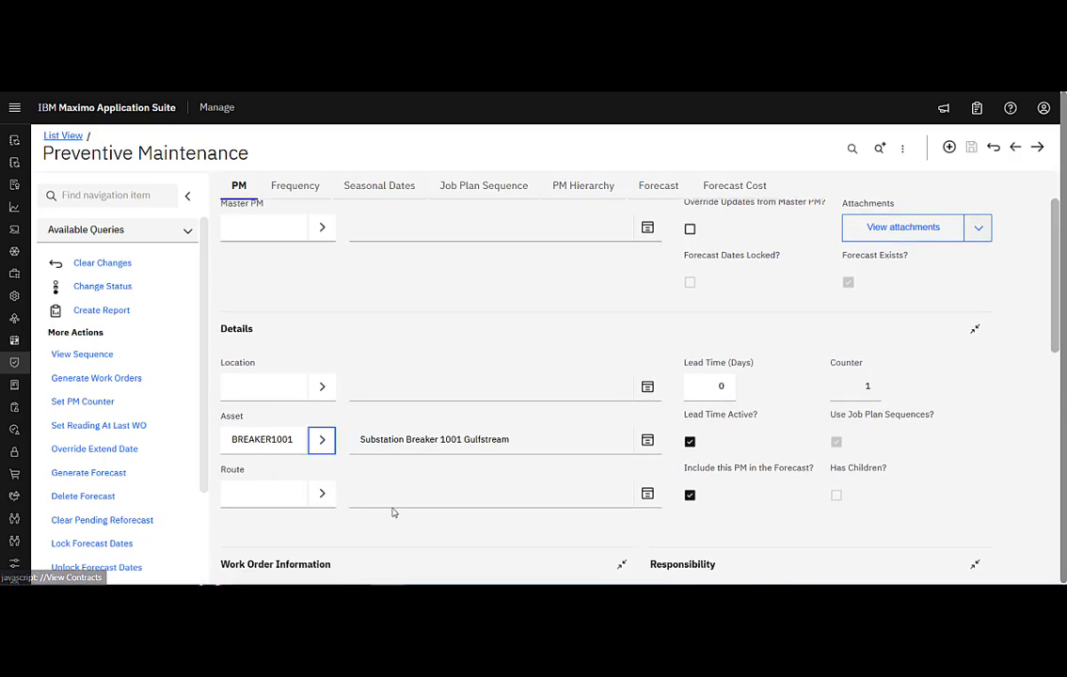
click(328, 447)
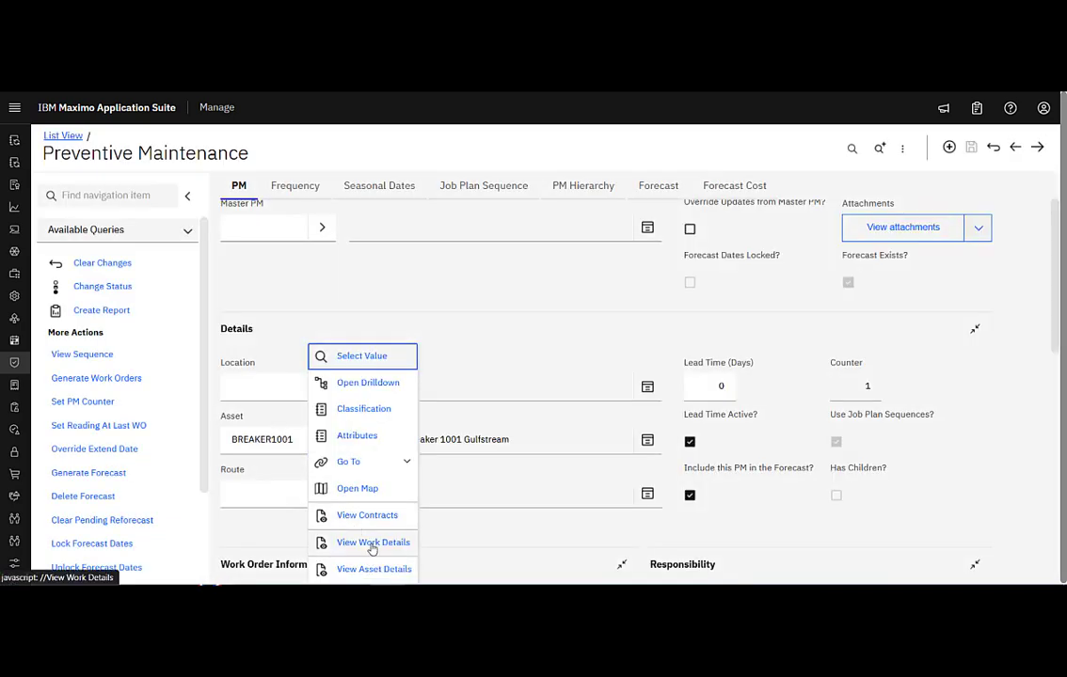
click(371, 544)
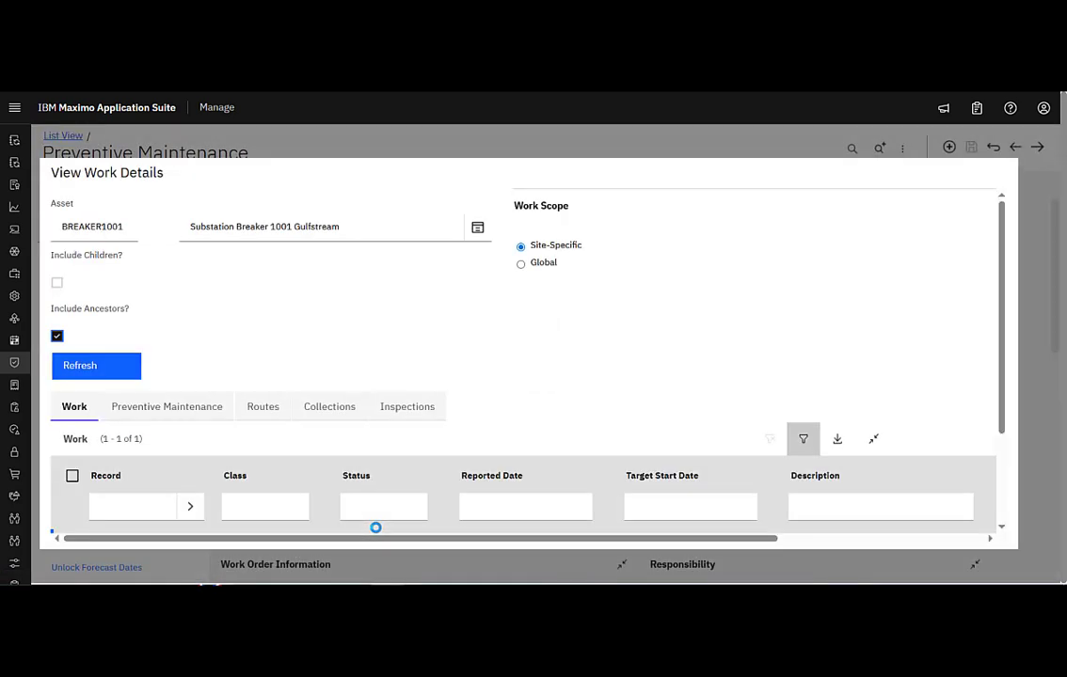
scroll(354, 343, down, 2)
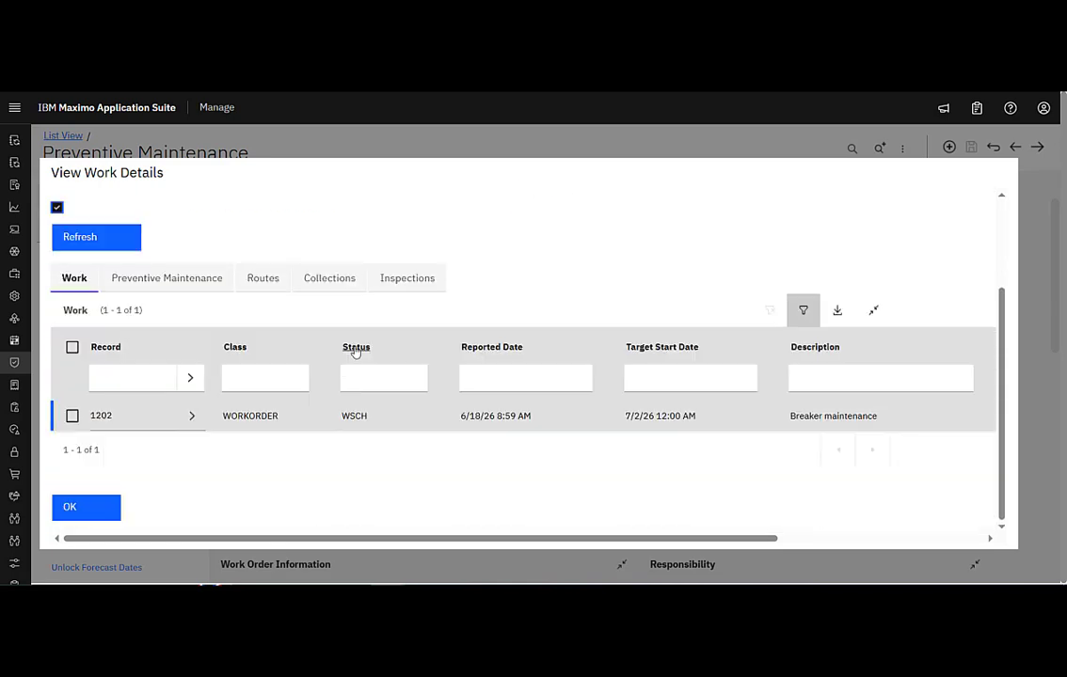
Step: Open the asset's breaker maintenance work order in Work Order Tracking and examine its scheduling information
click(146, 421)
click(194, 420)
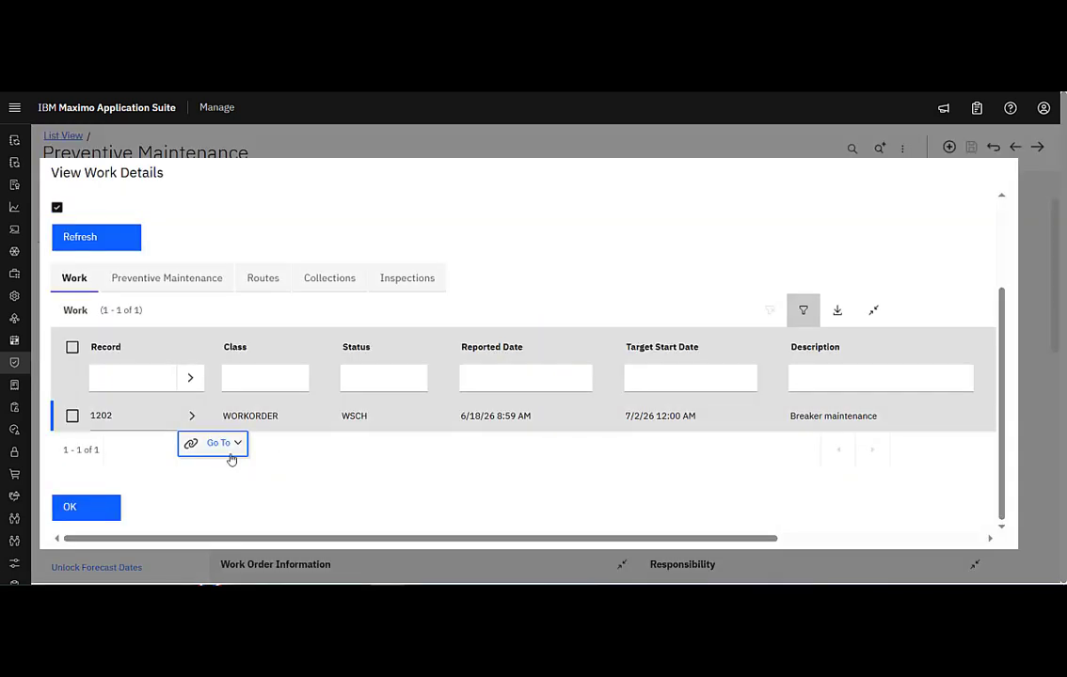
click(233, 455)
click(282, 473)
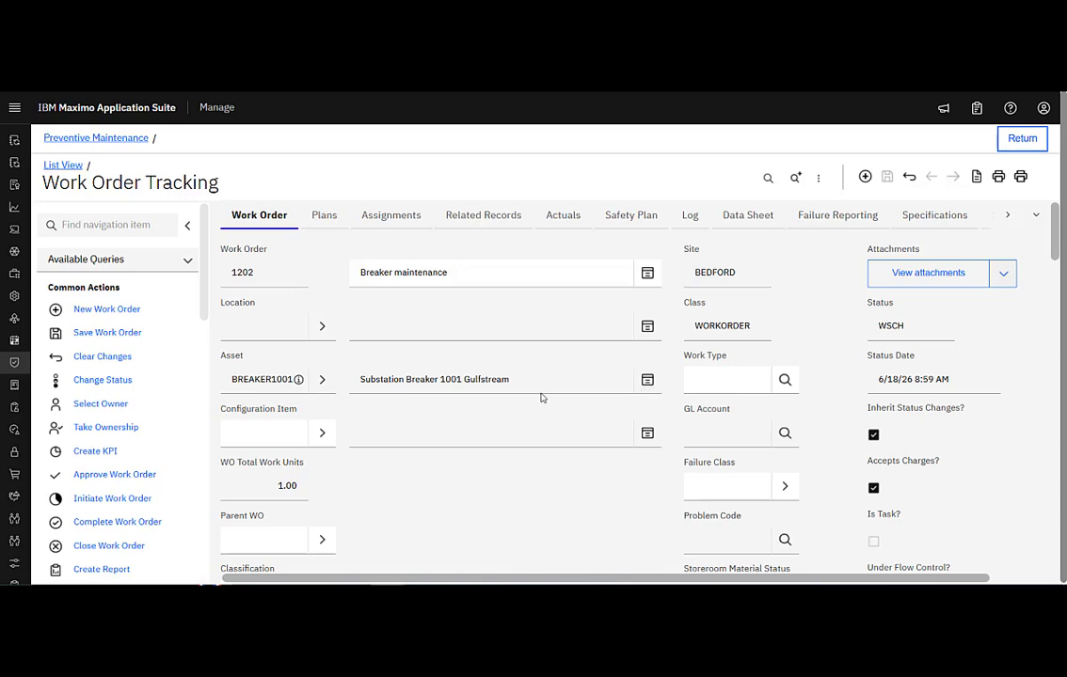
scroll(543, 398, down, 15)
scroll(559, 427, down, 10)
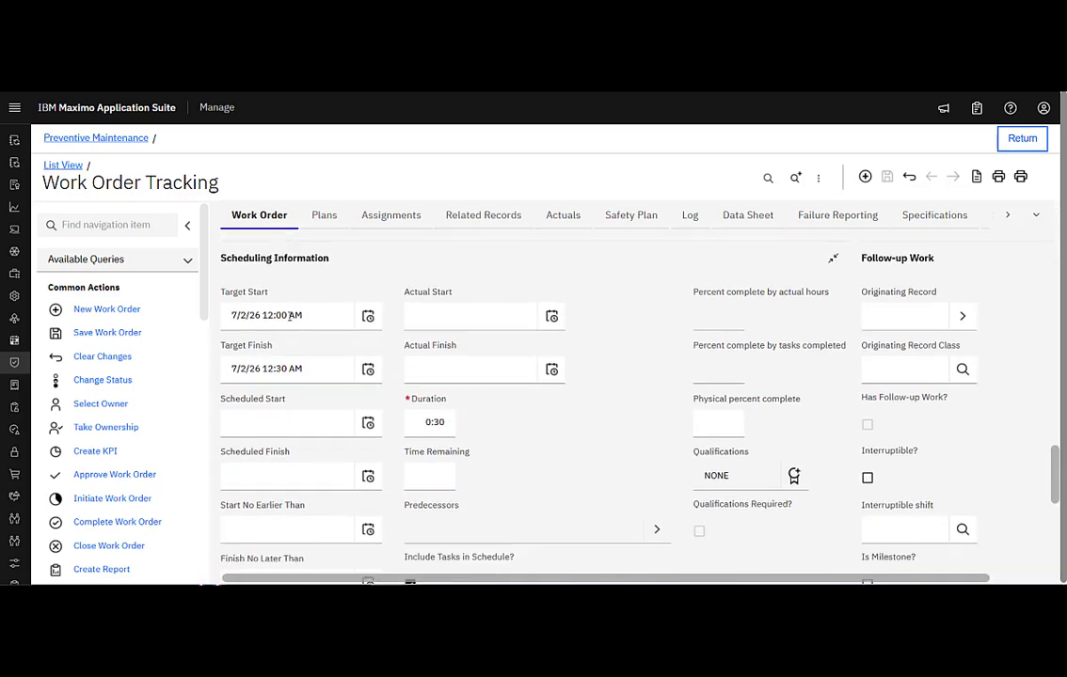
Step: Check the work order's target start, then return to the PM record and close the asset's work details
click(289, 315)
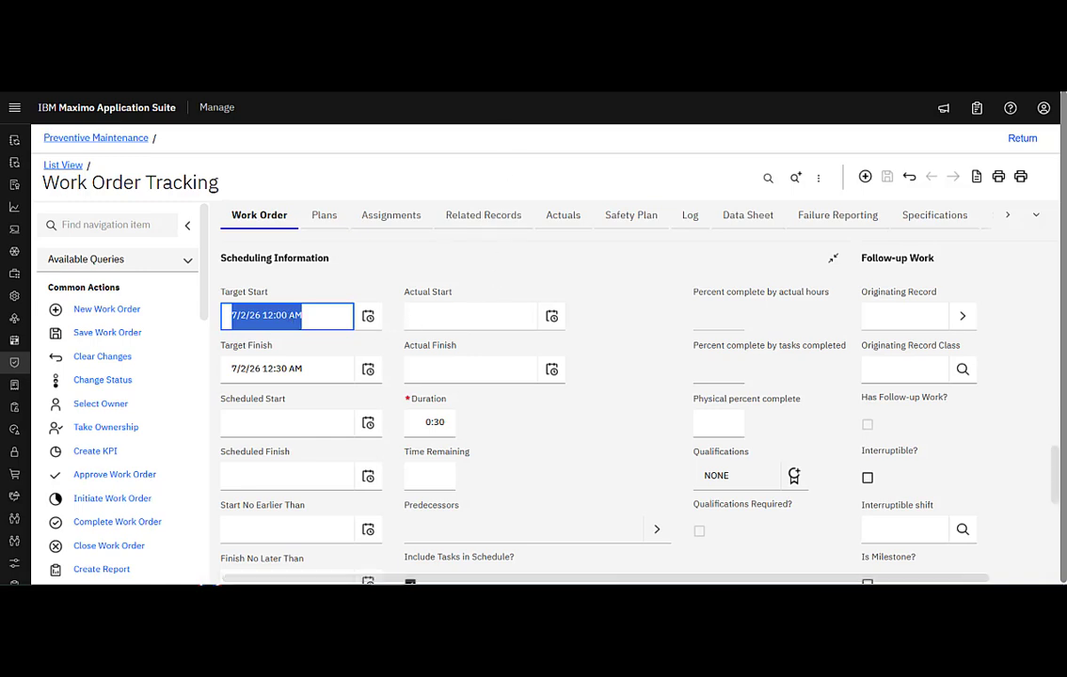
click(131, 138)
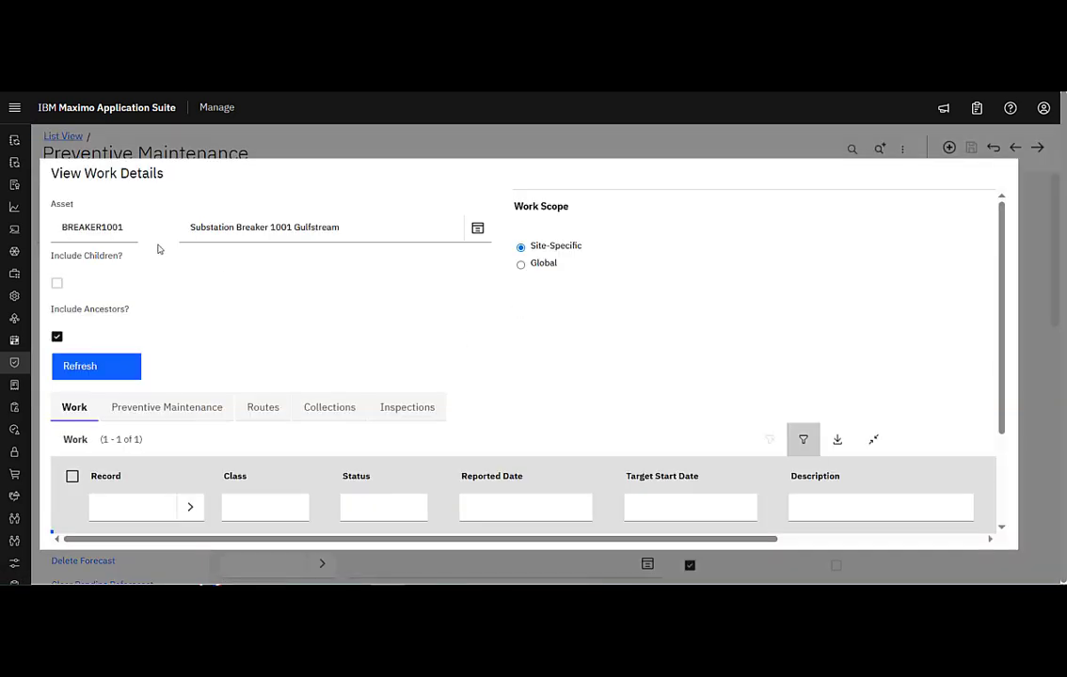
scroll(978, 345, down, 3)
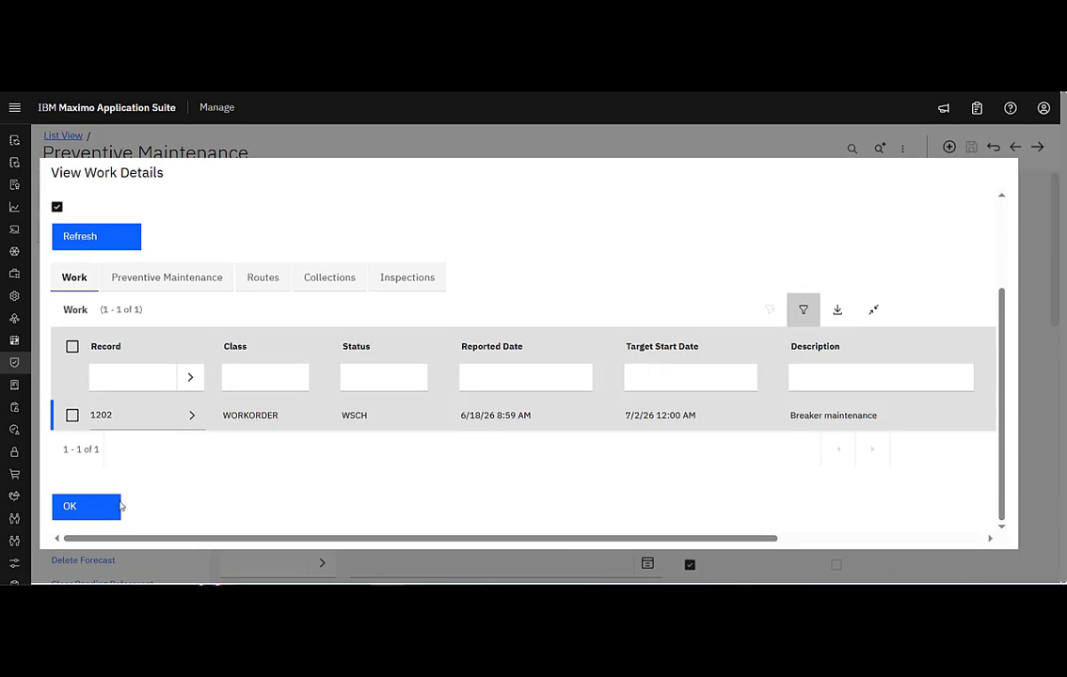
click(75, 507)
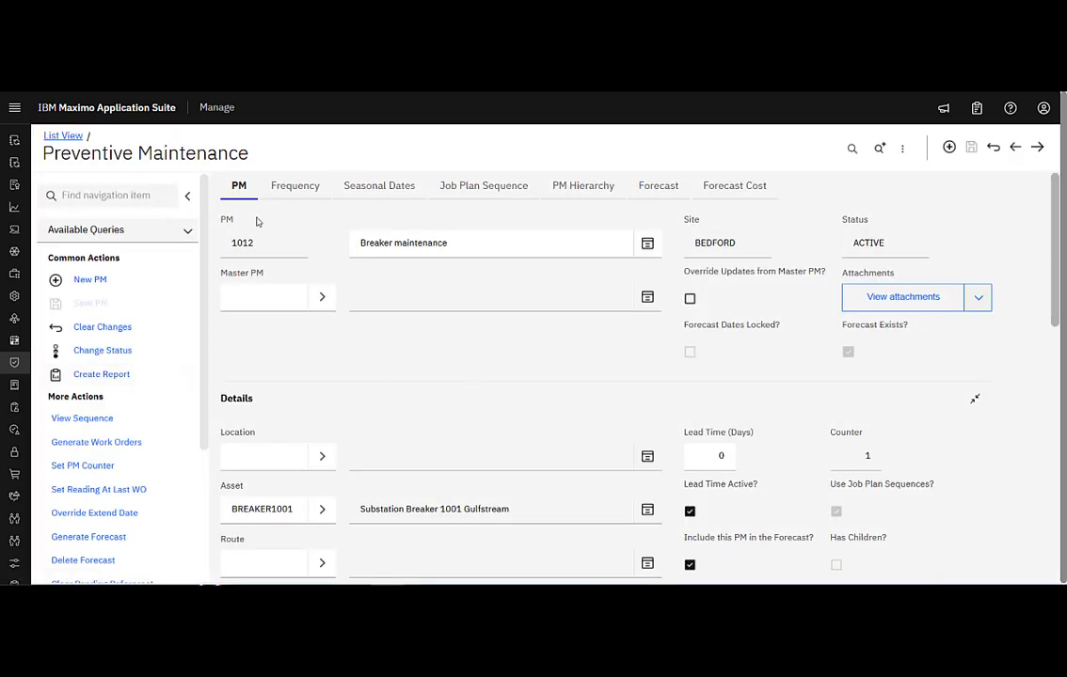
Step: Examine the last start date and earliest next due date in the PM's work order information
scroll(358, 408, down, 10)
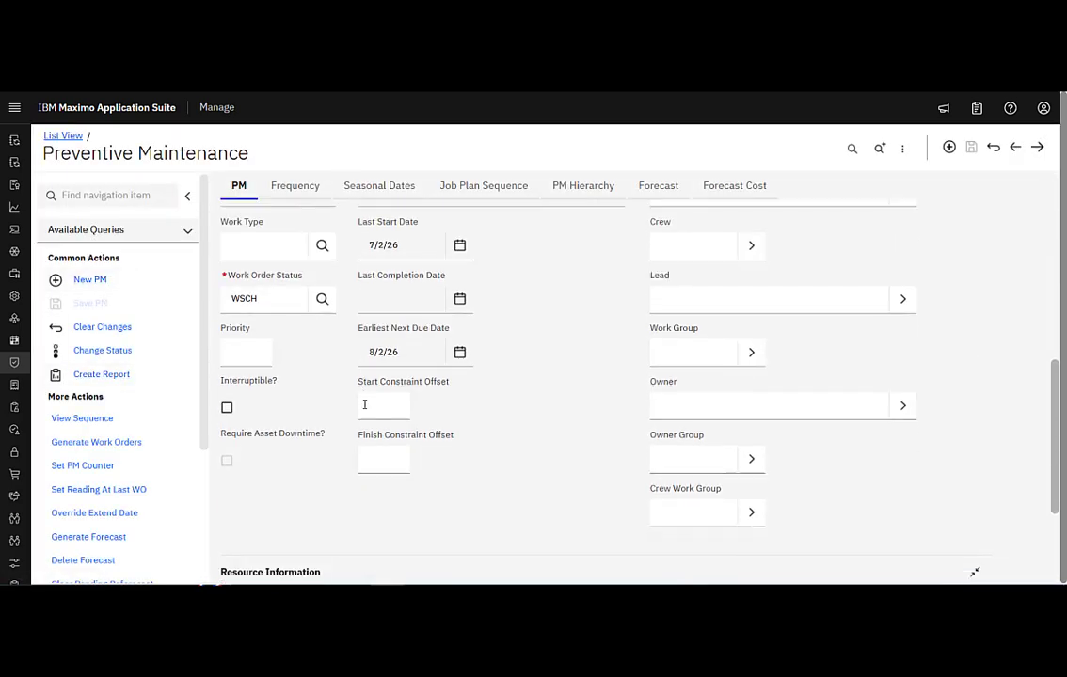
scroll(365, 409, up, 4)
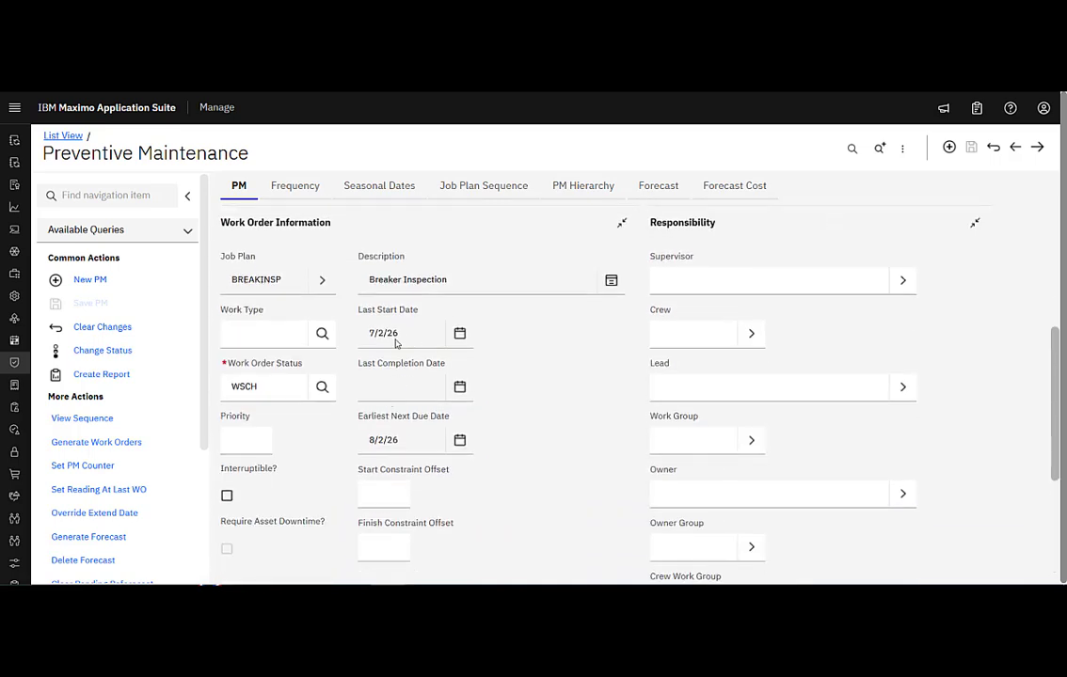
click(392, 448)
scroll(385, 414, up, 3)
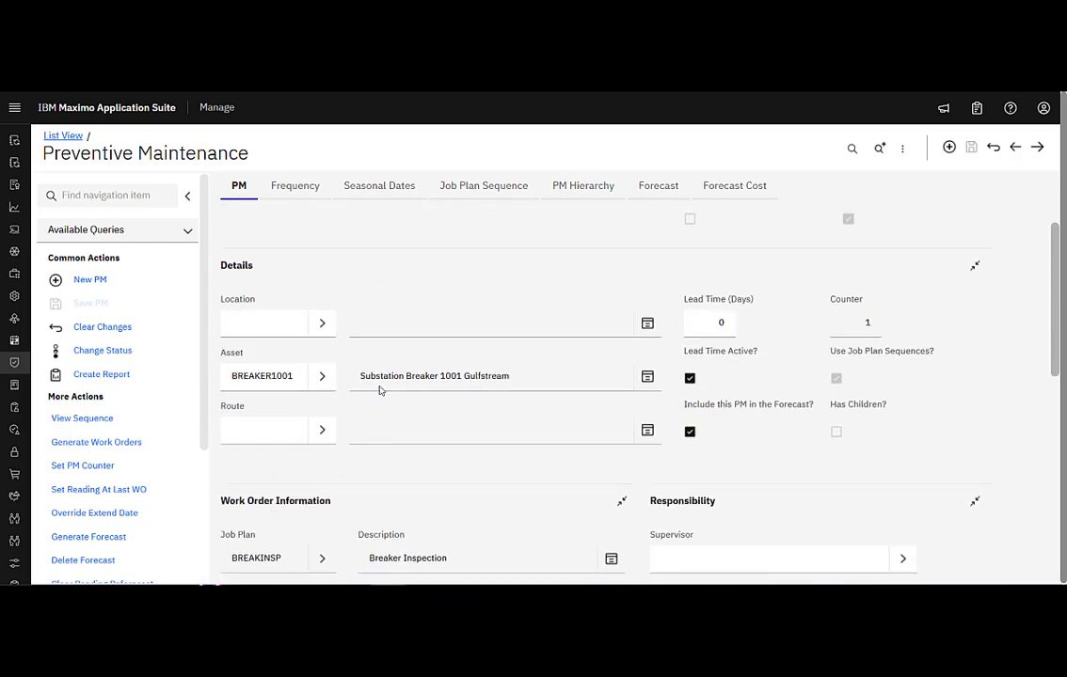
Step: Review the PM's work order generation and time-based frequency settings, and check its last completion date
click(301, 183)
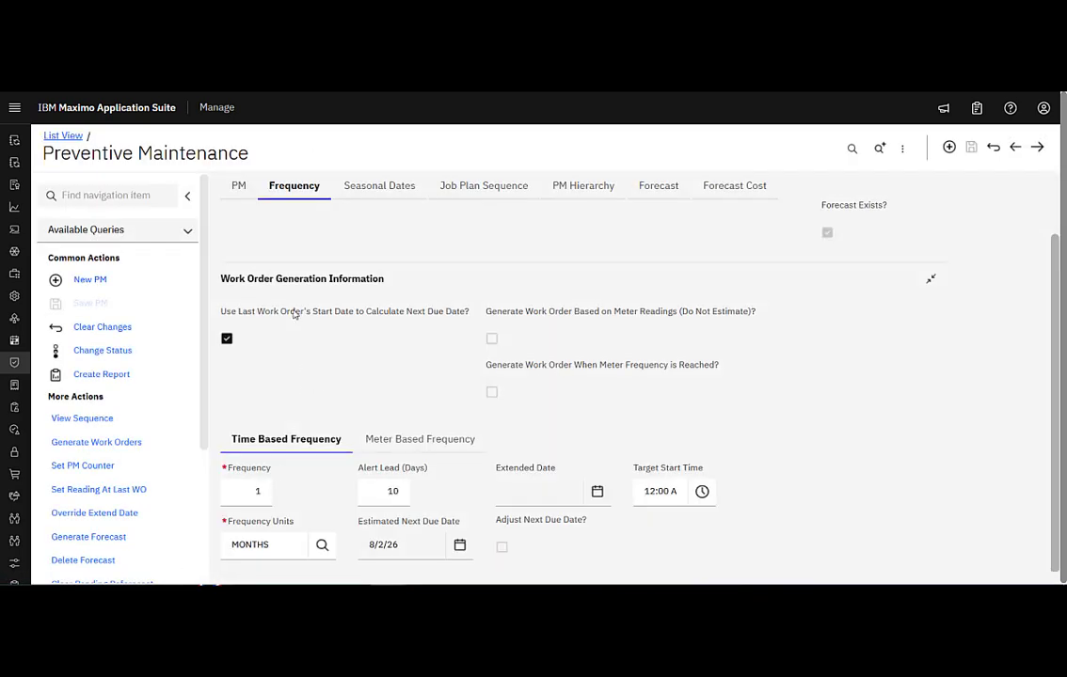
click(239, 187)
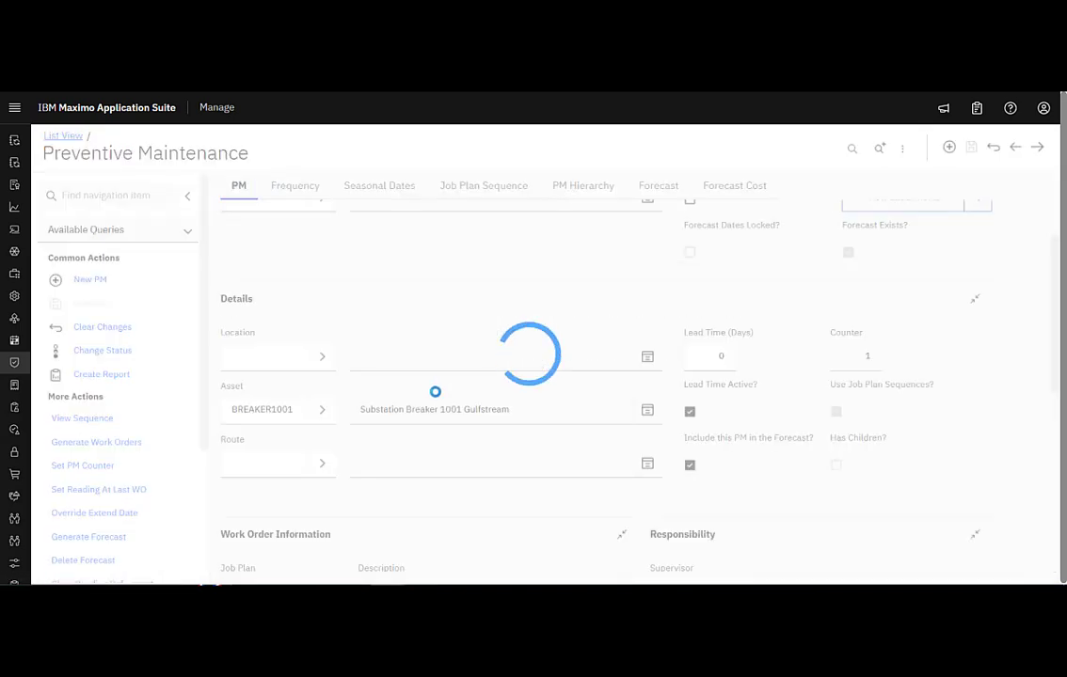
scroll(440, 403, down, 2)
scroll(442, 405, up, 3)
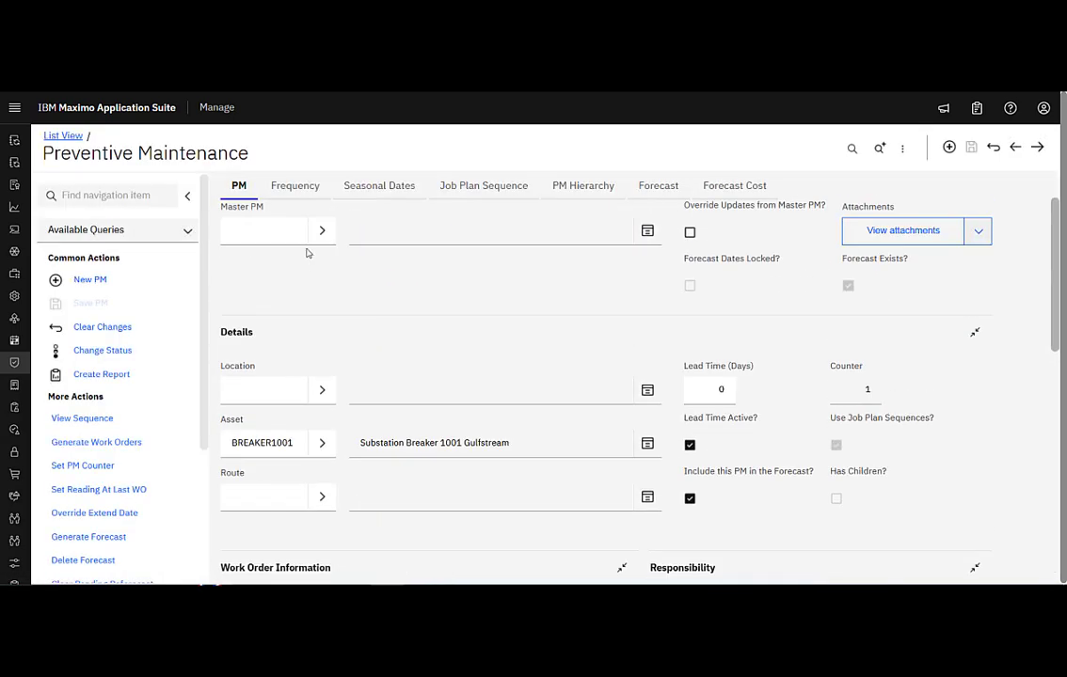
click(299, 189)
click(242, 187)
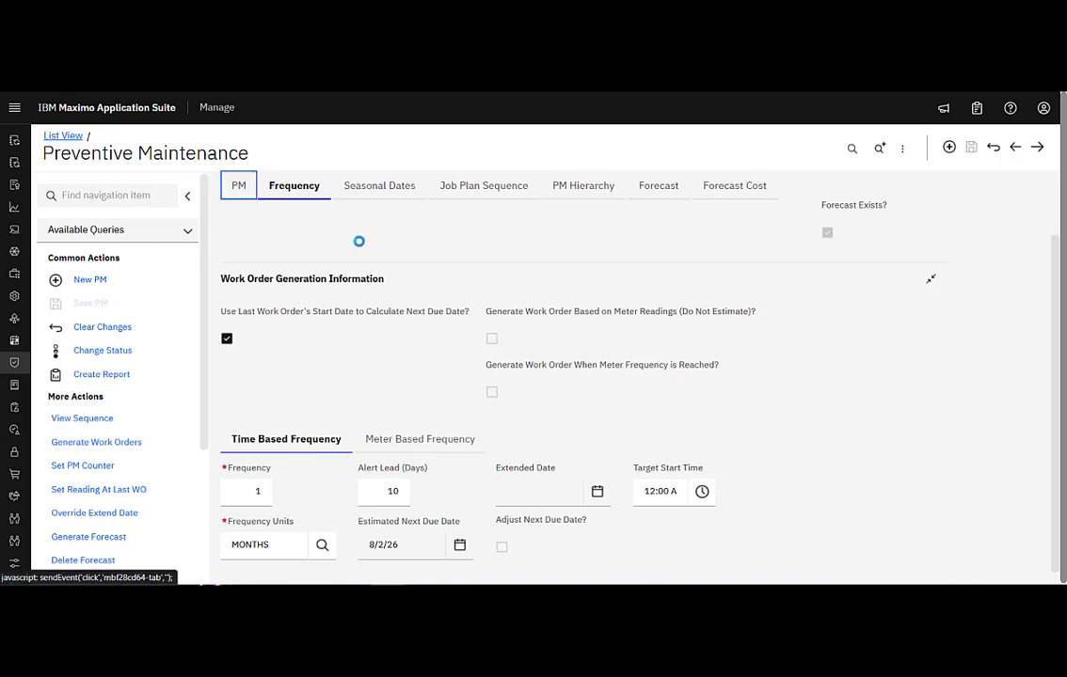
scroll(431, 372, down, 3)
scroll(429, 374, down, 1)
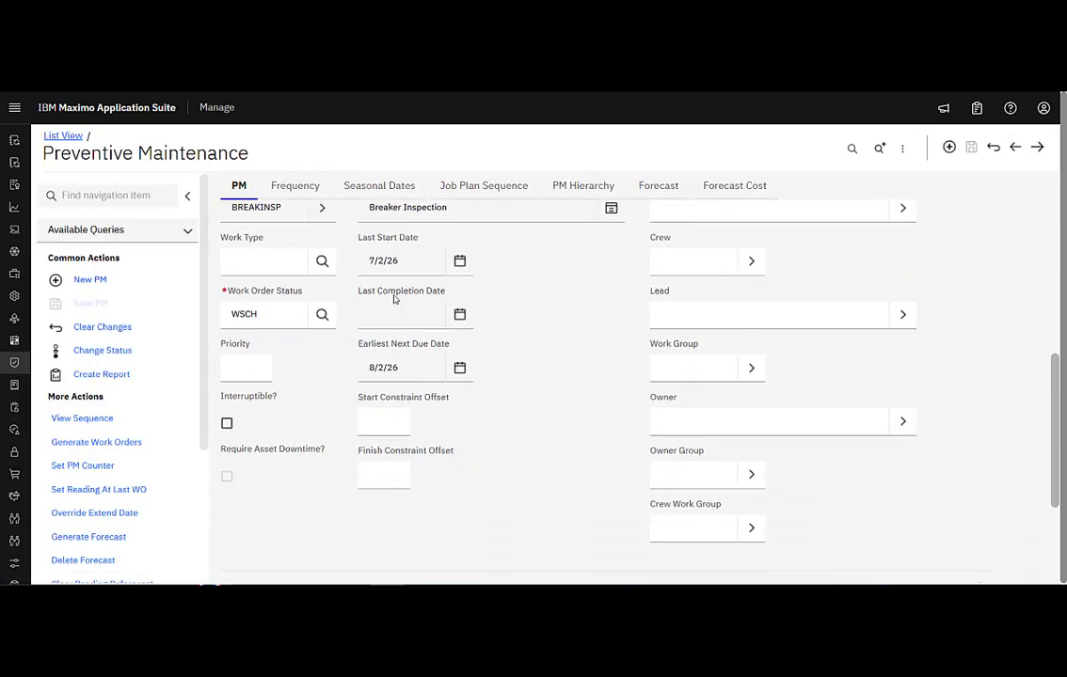
click(393, 318)
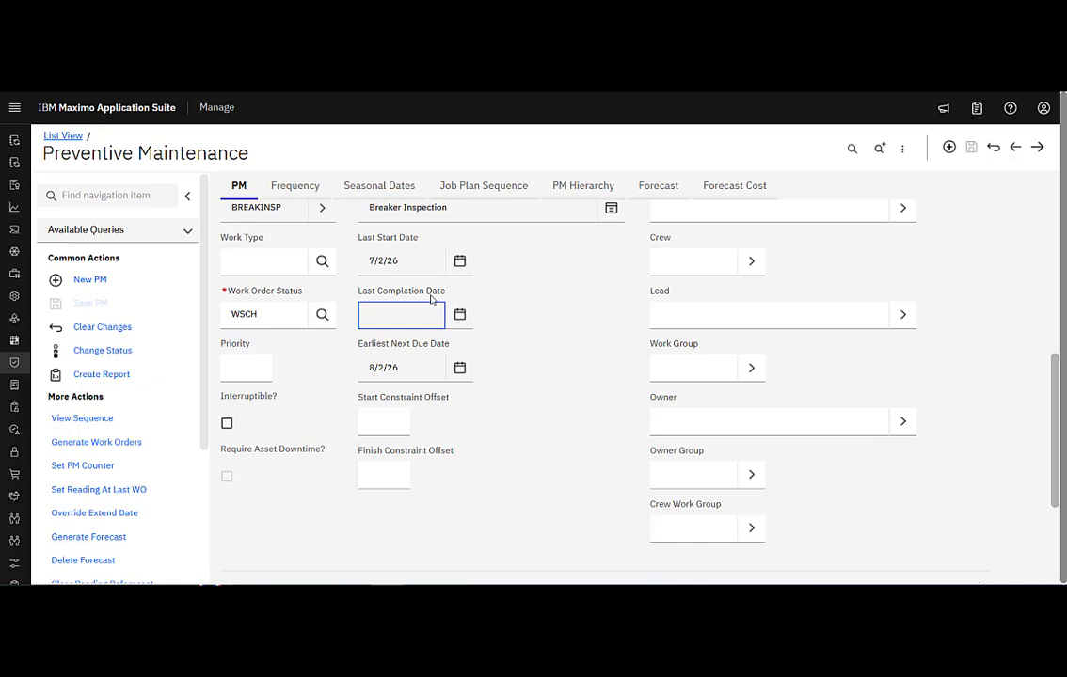
Step: Reopen PM 1012 from the PM list and view the work details of its asset BREAKER1001
scroll(430, 299, up, 5)
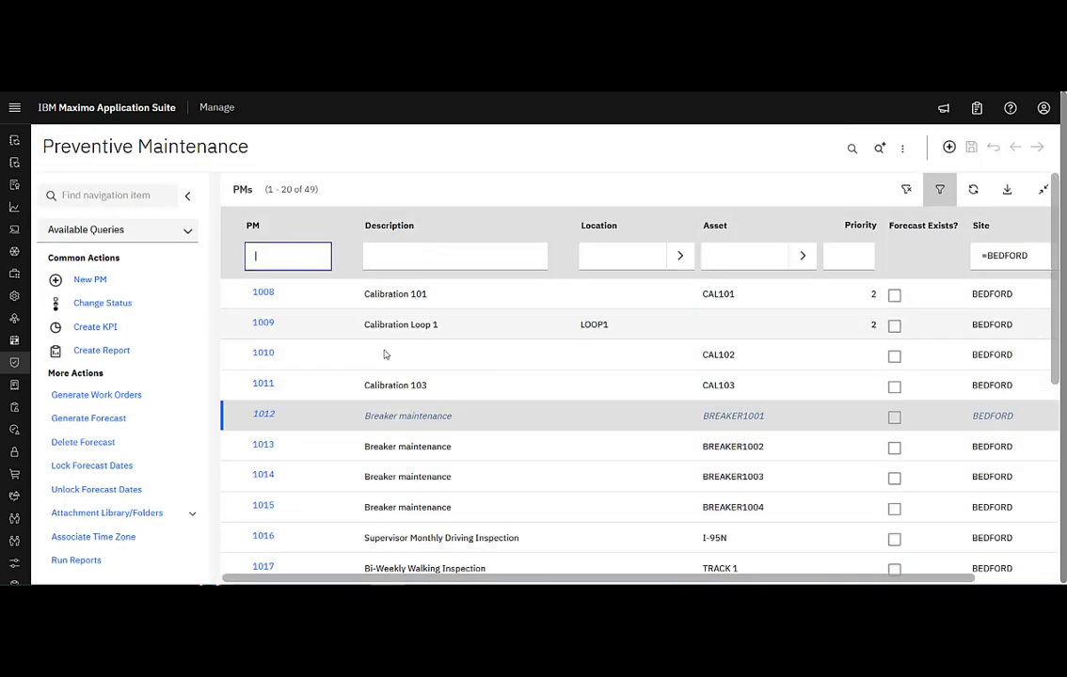
click(267, 414)
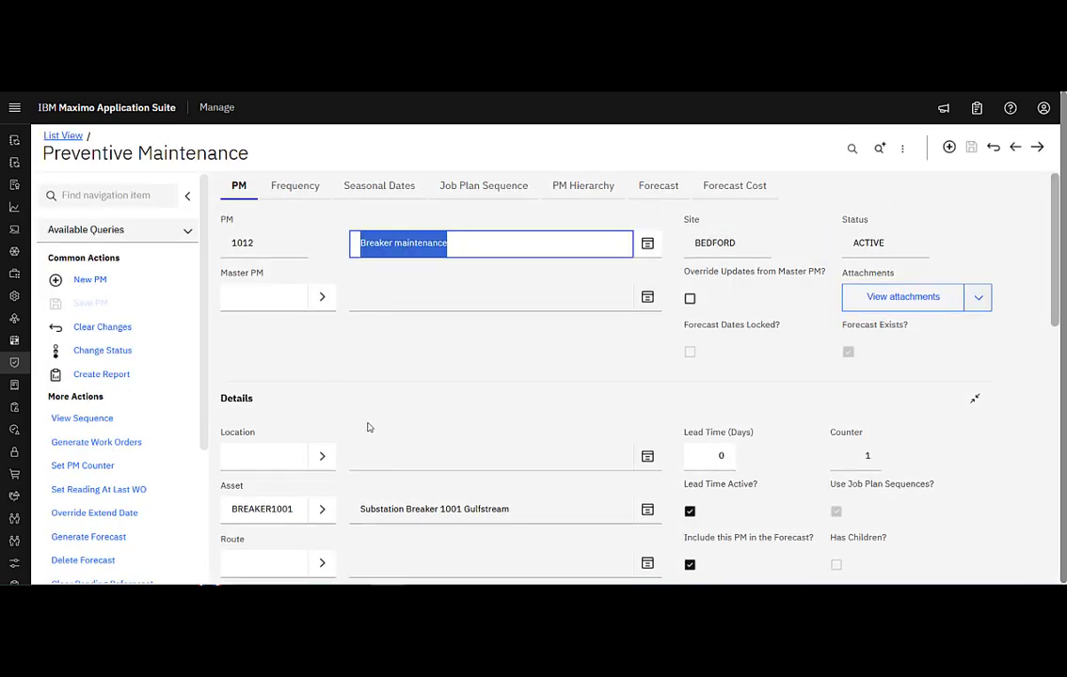
scroll(367, 429, down, 1)
click(331, 445)
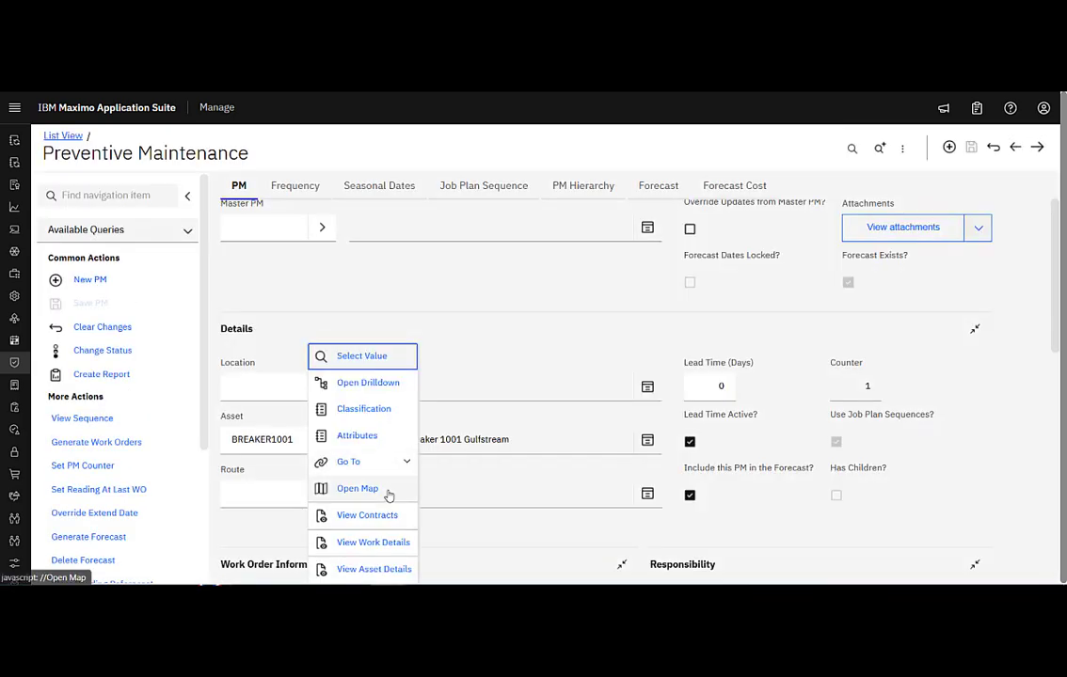
click(395, 546)
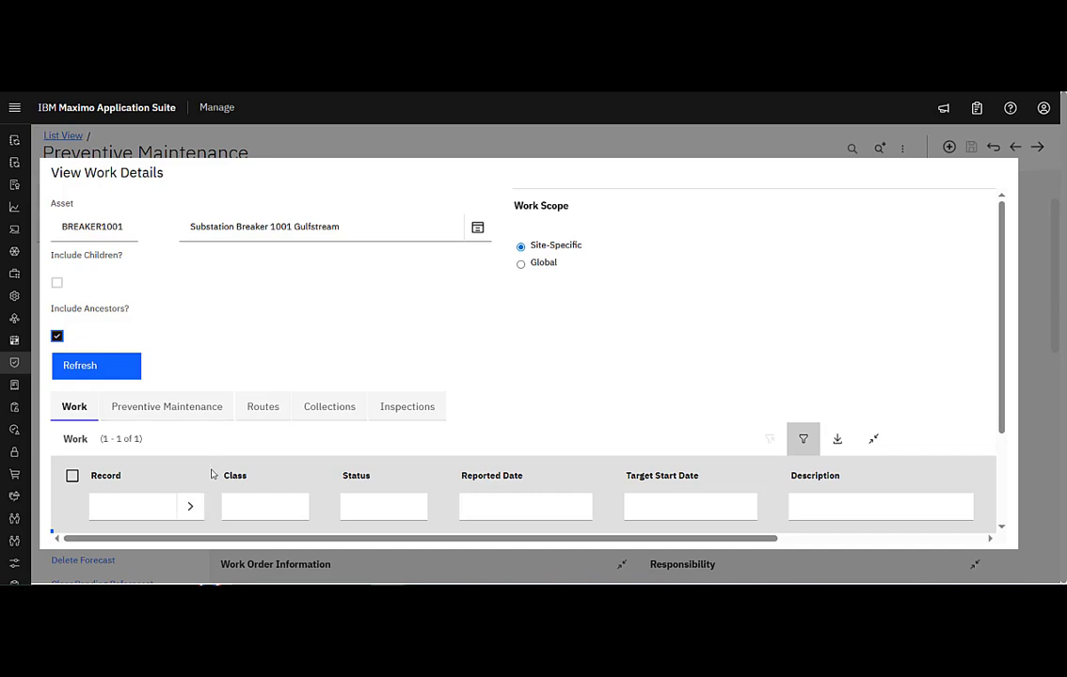
Step: Open the asset's breaker maintenance work order in Work Order Tracking from its work details
click(190, 507)
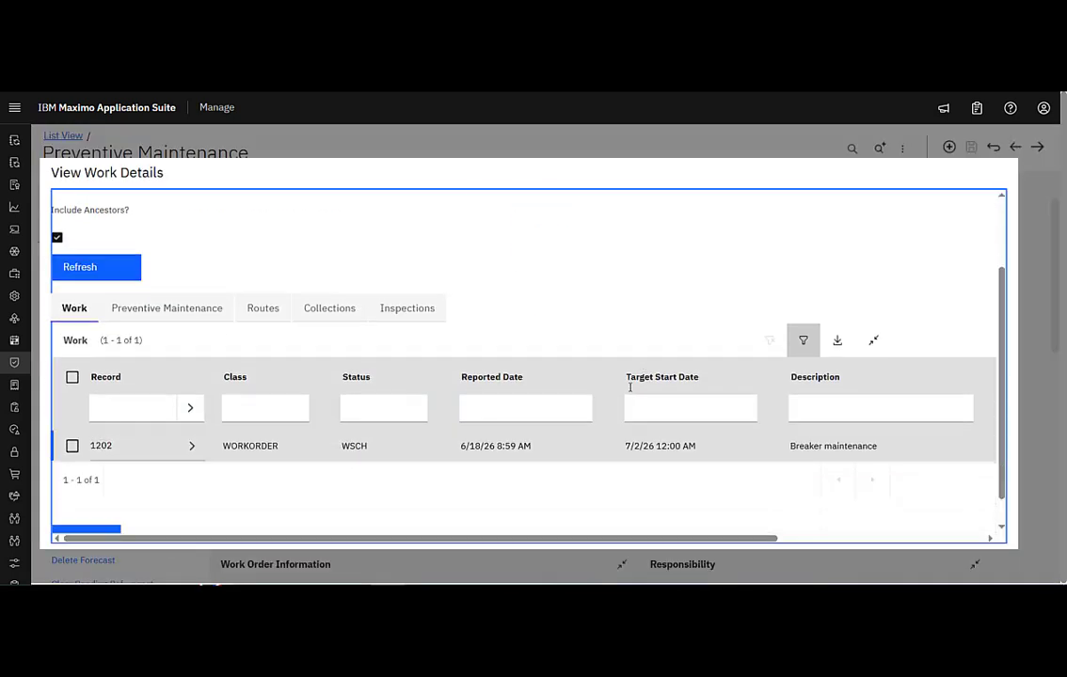
click(192, 416)
click(230, 444)
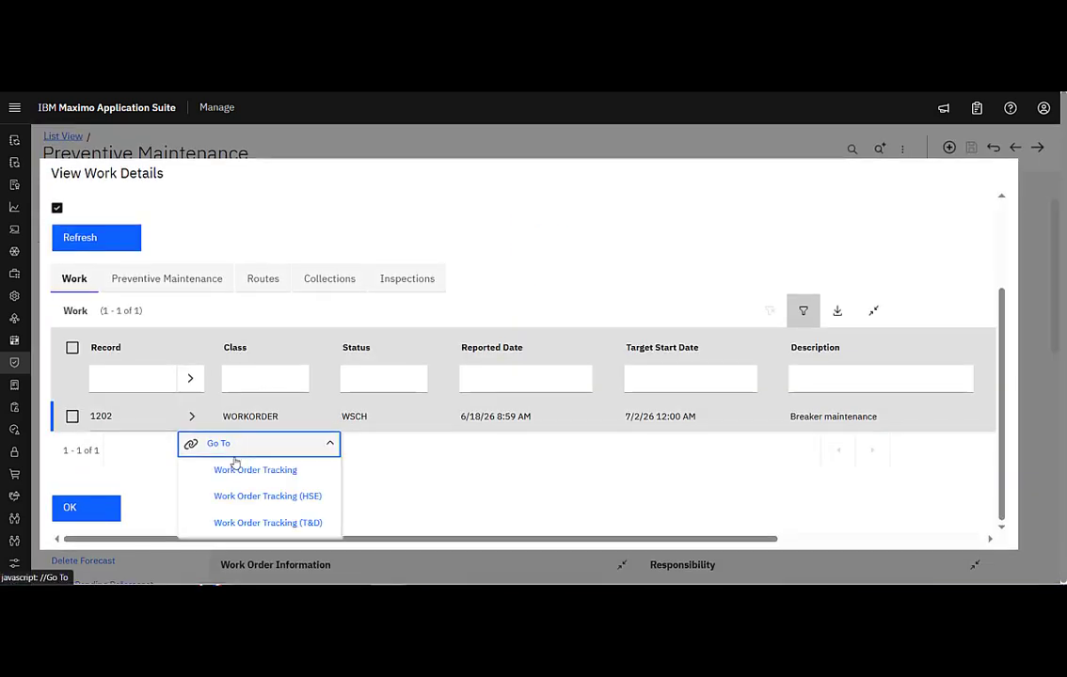
click(296, 474)
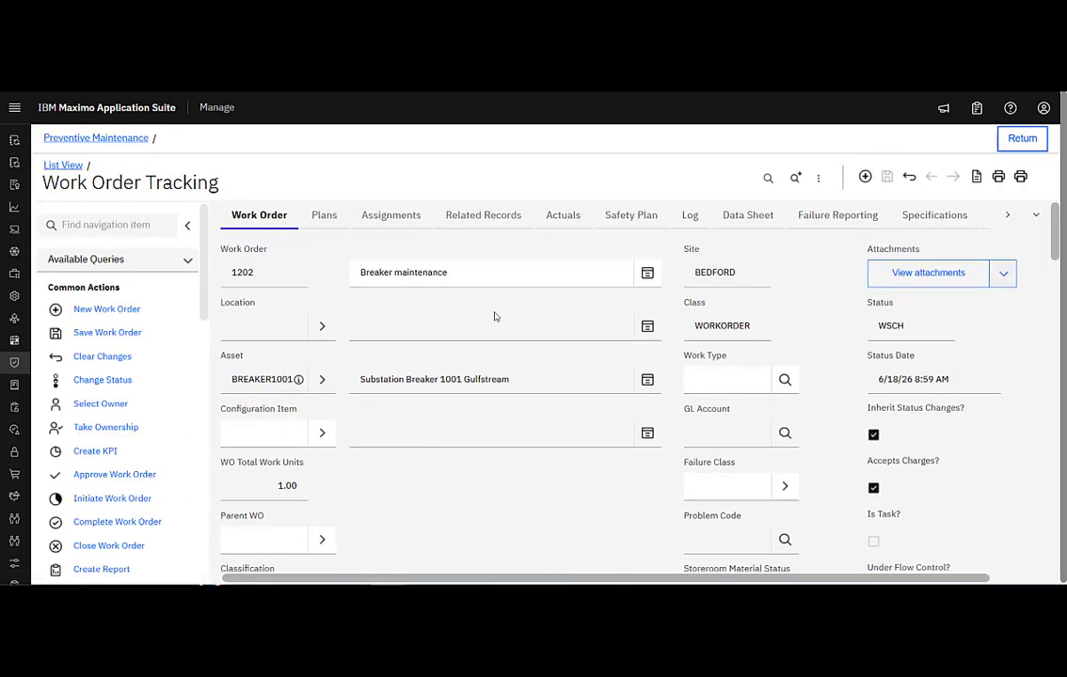
Step: Change the breaker maintenance work order's status to In progress
scroll(508, 395, down, 10)
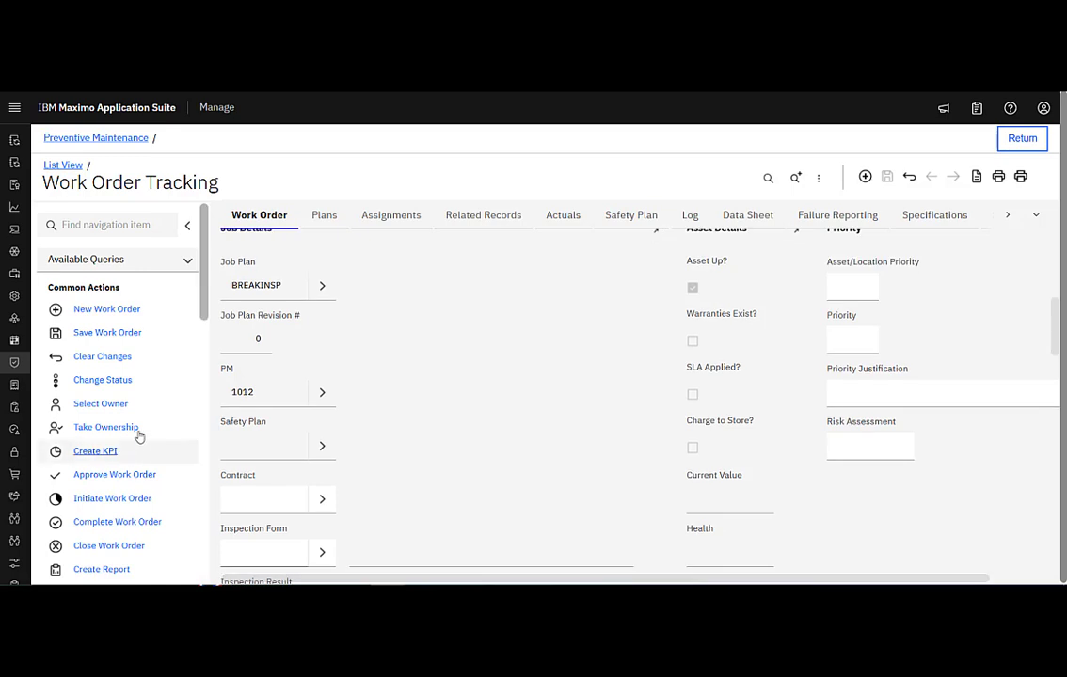
scroll(112, 451, down, 3)
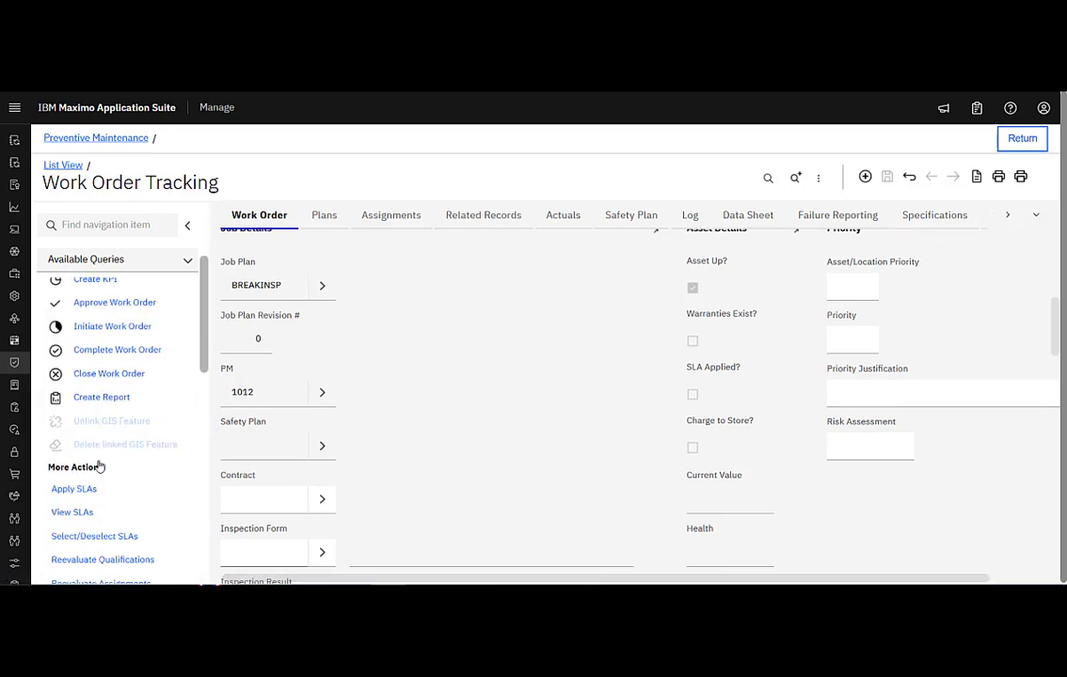
scroll(113, 424, down, 1)
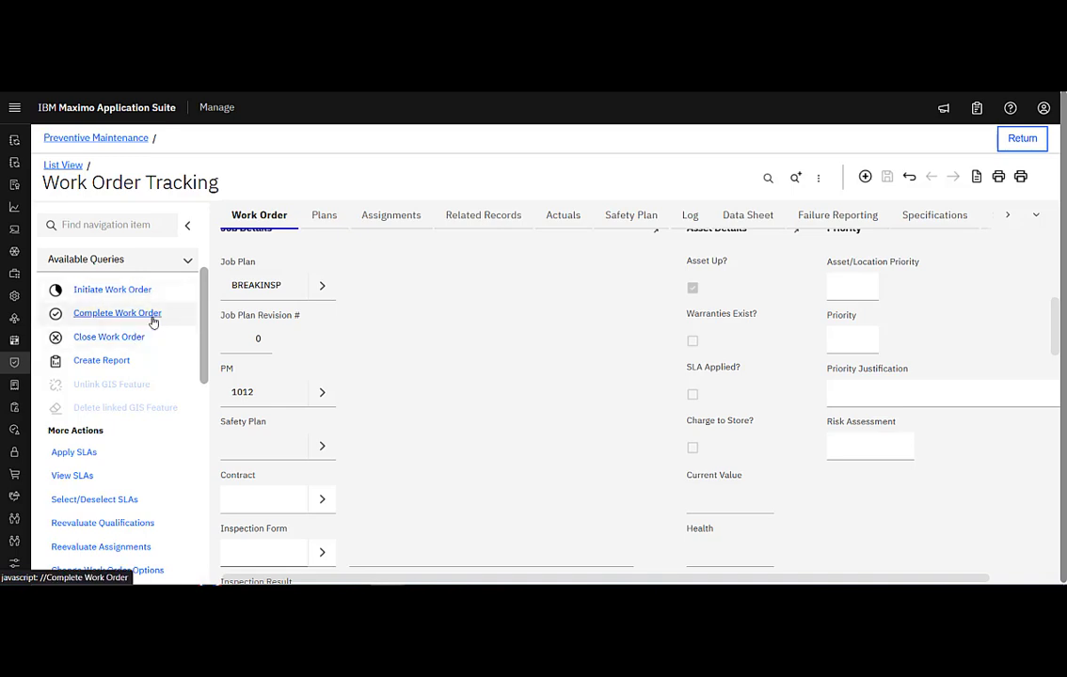
scroll(155, 315, up, 1)
scroll(146, 423, down, 5)
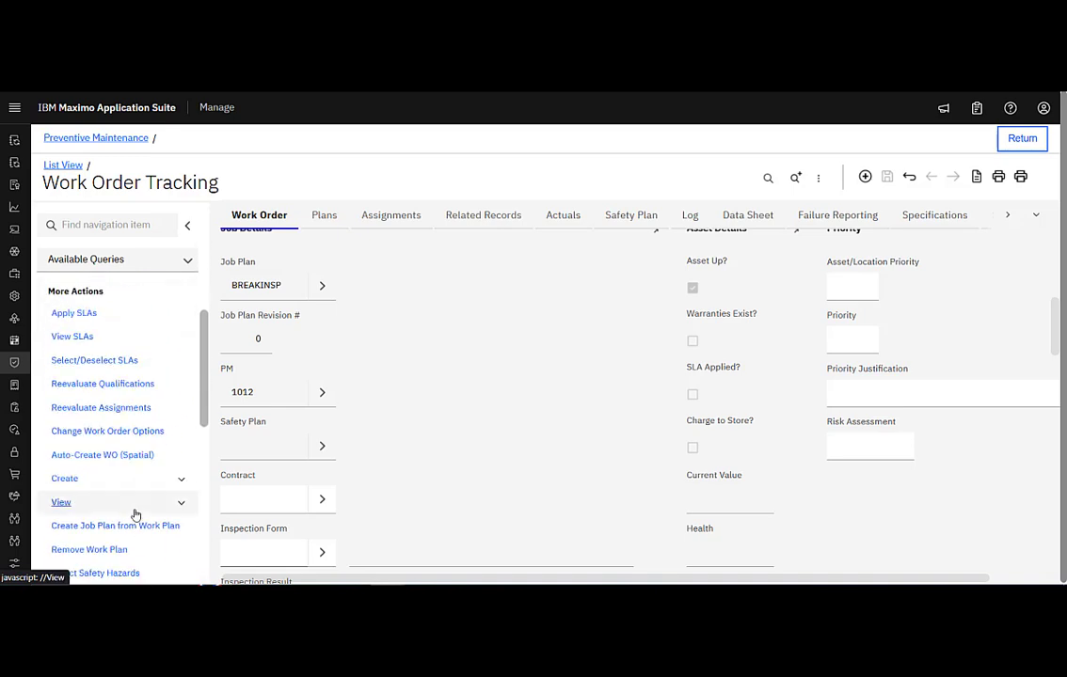
scroll(132, 491, up, 5)
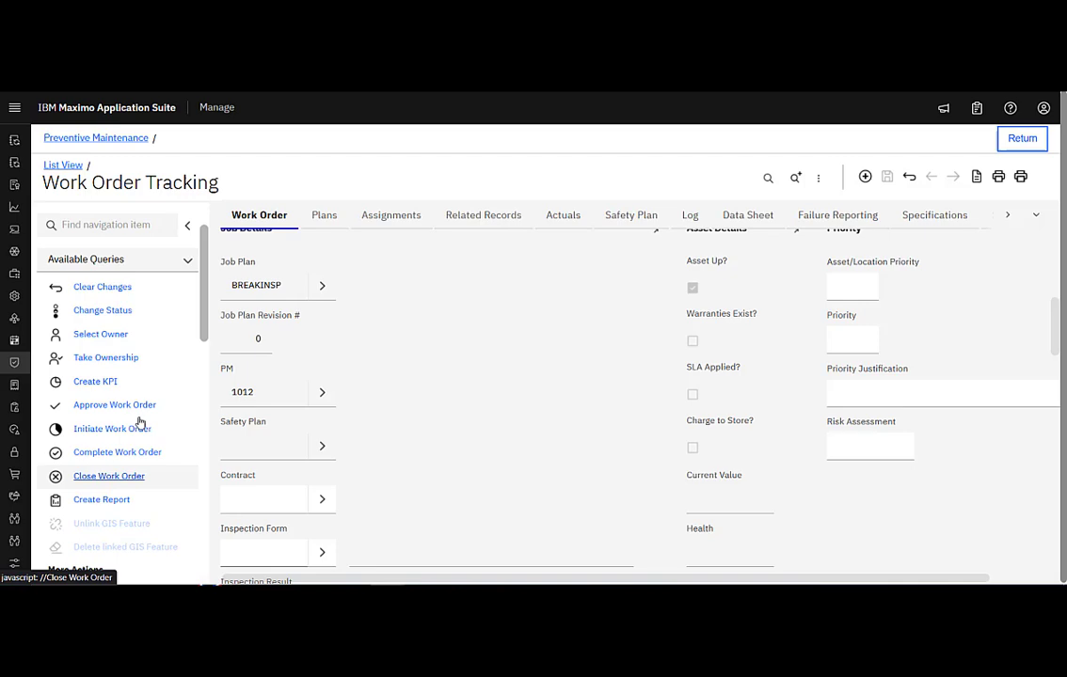
click(122, 309)
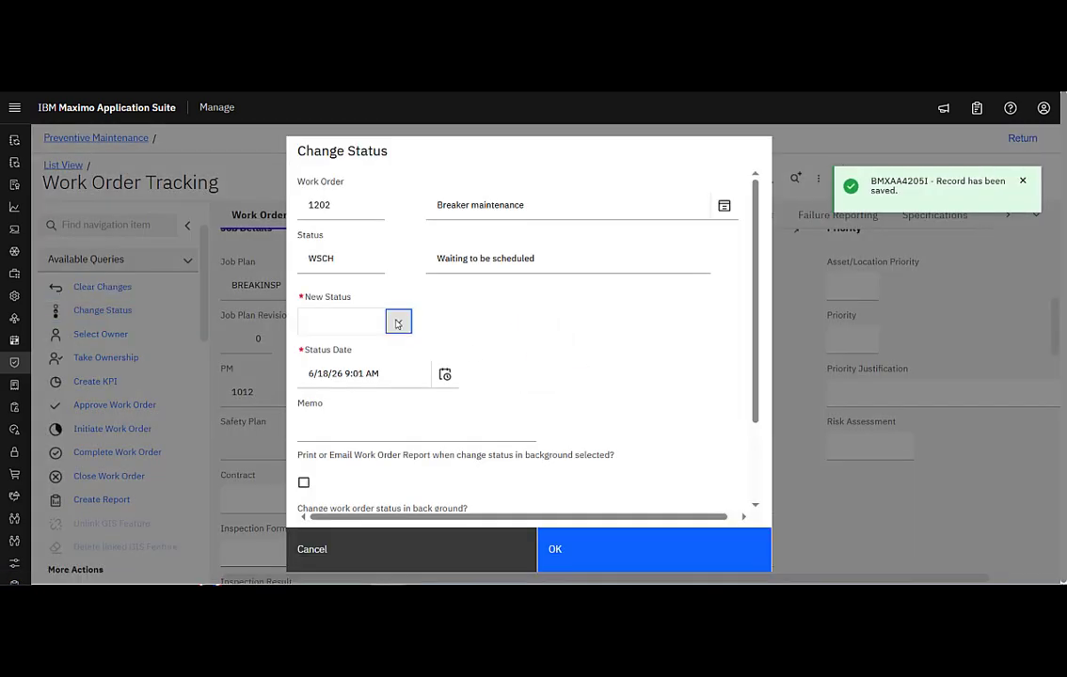
click(398, 321)
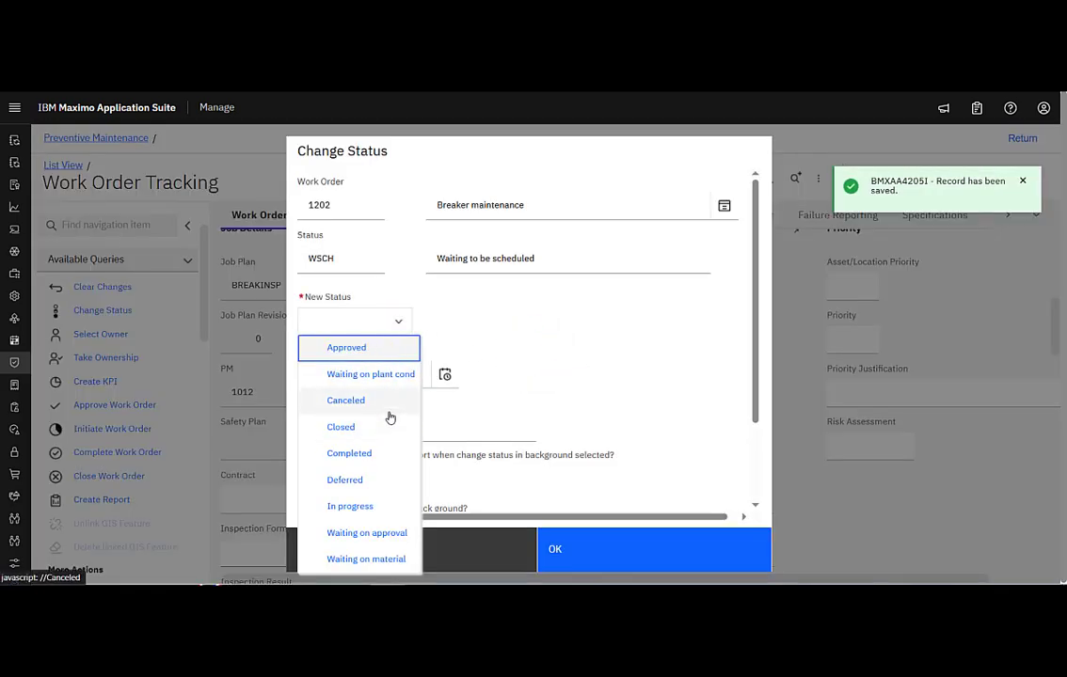
click(387, 507)
click(633, 551)
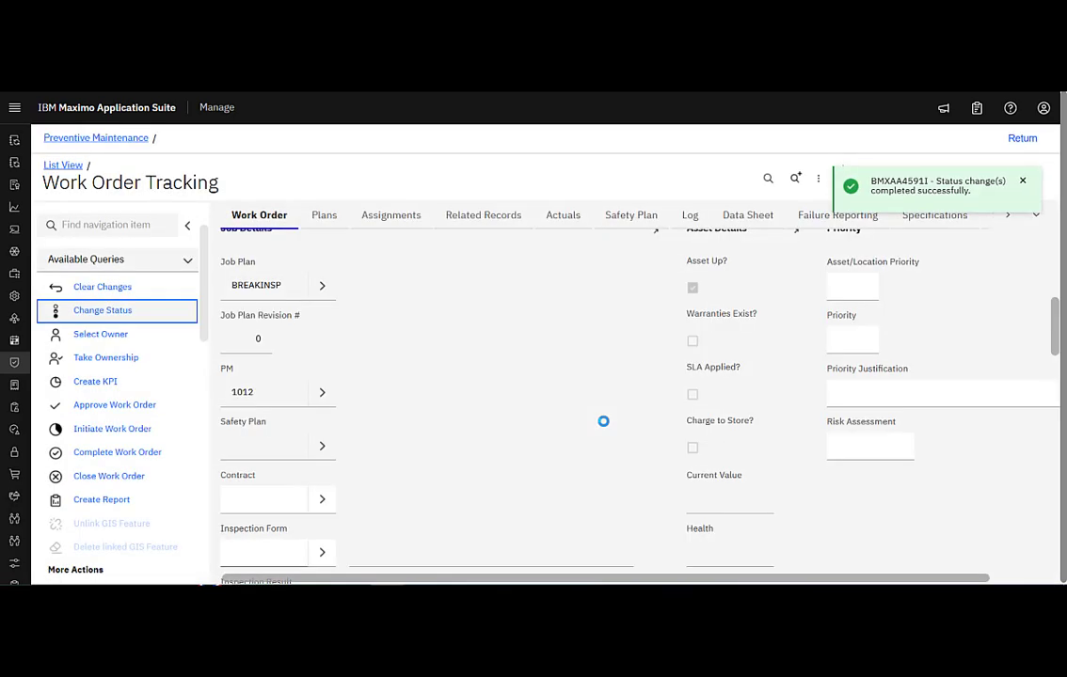
scroll(591, 327, up, 10)
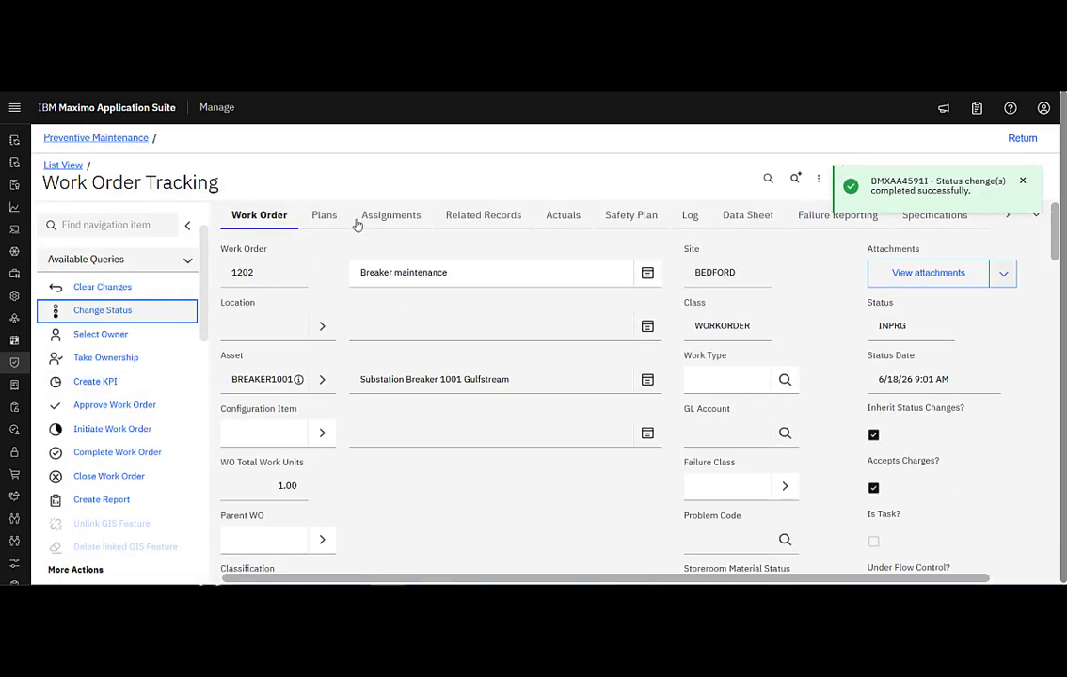
Step: Review the work order's actual labor, materials, tools and services, and its work log
click(563, 214)
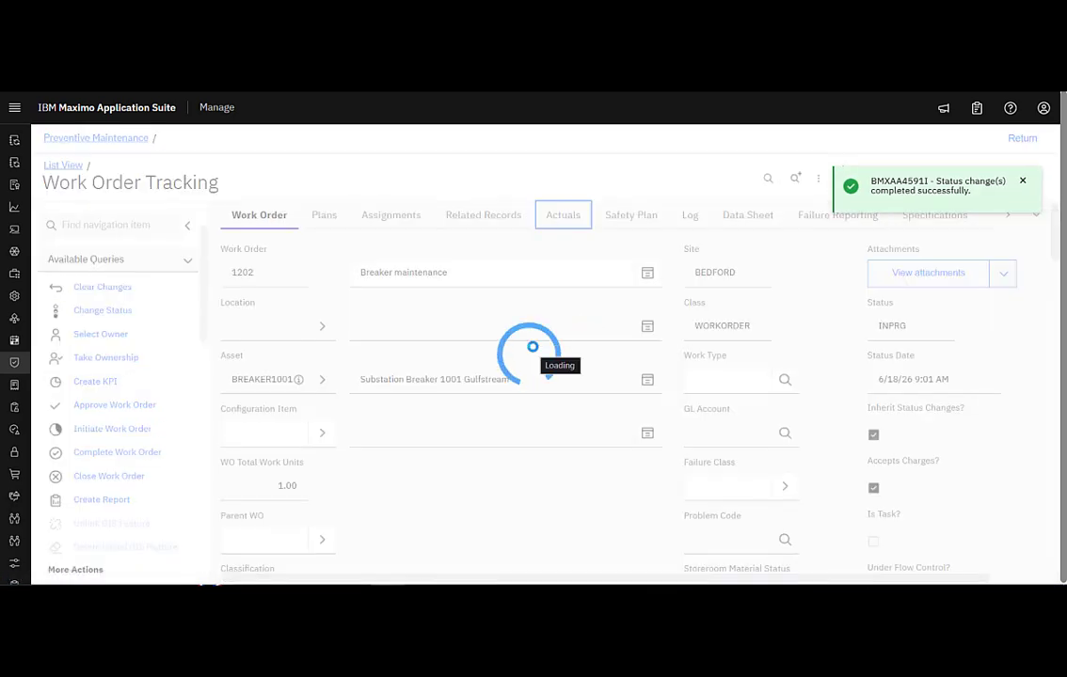
scroll(534, 353, down, 3)
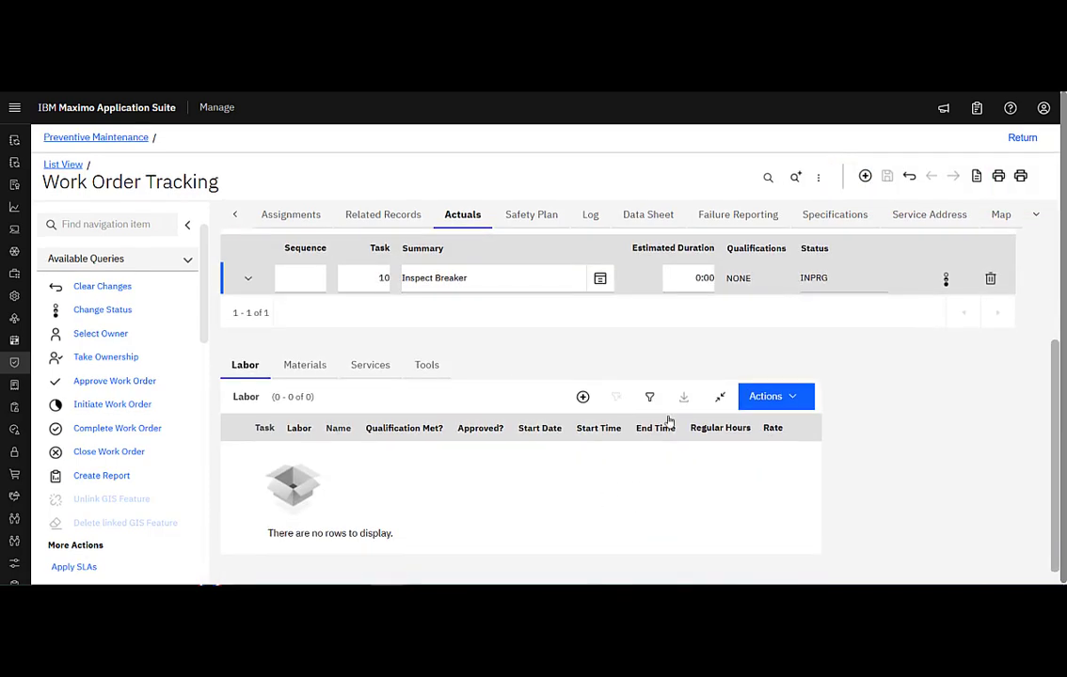
click(303, 366)
click(425, 367)
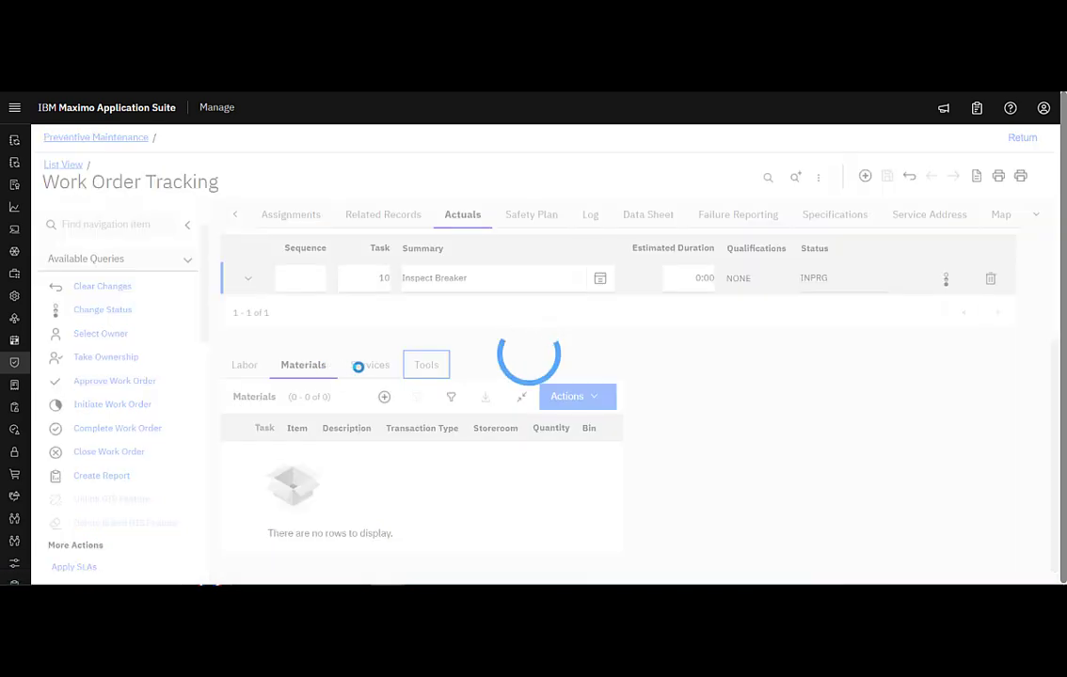
click(369, 365)
click(246, 365)
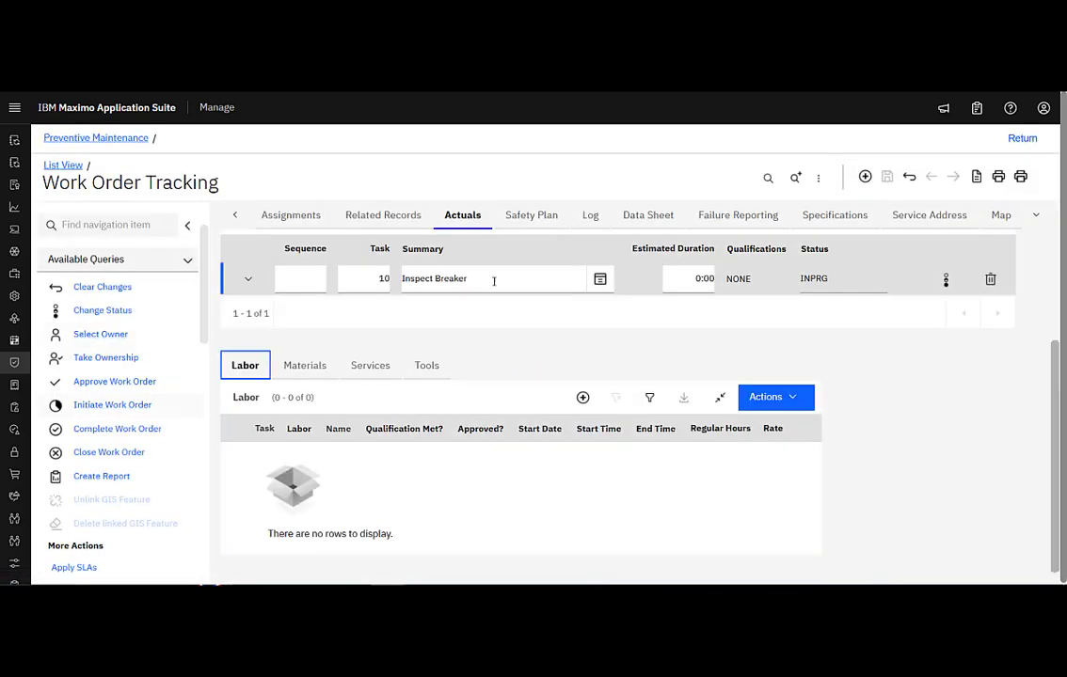
click(583, 220)
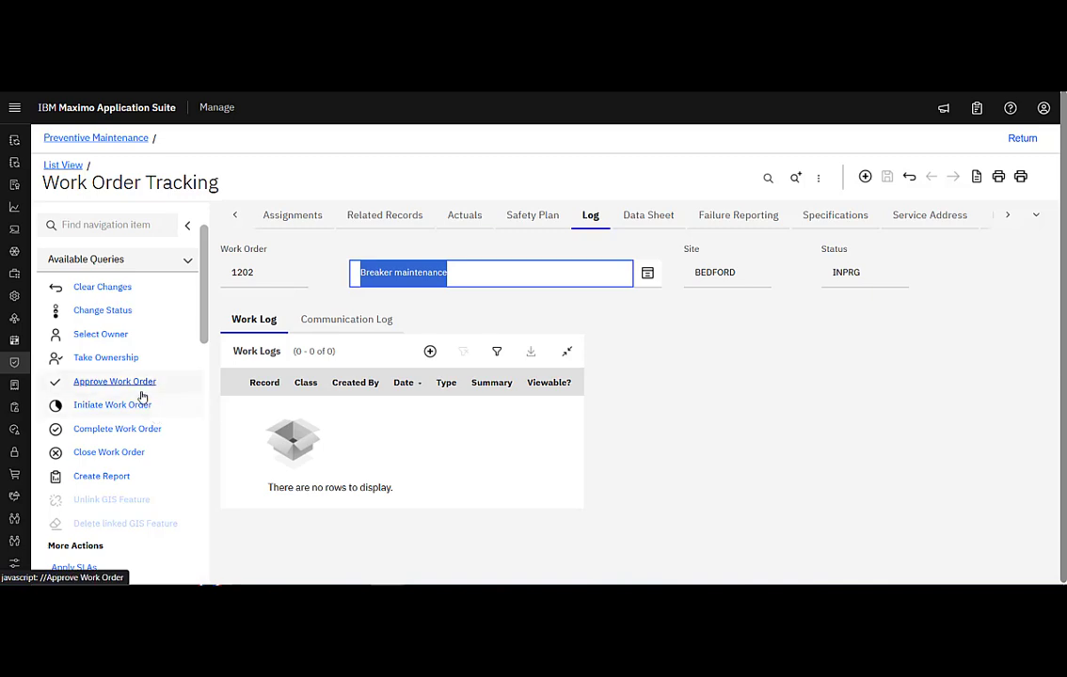
Step: Change work order 1202's status to Completed and save a new work log entry with the summary "Work is done perfectly"
click(138, 431)
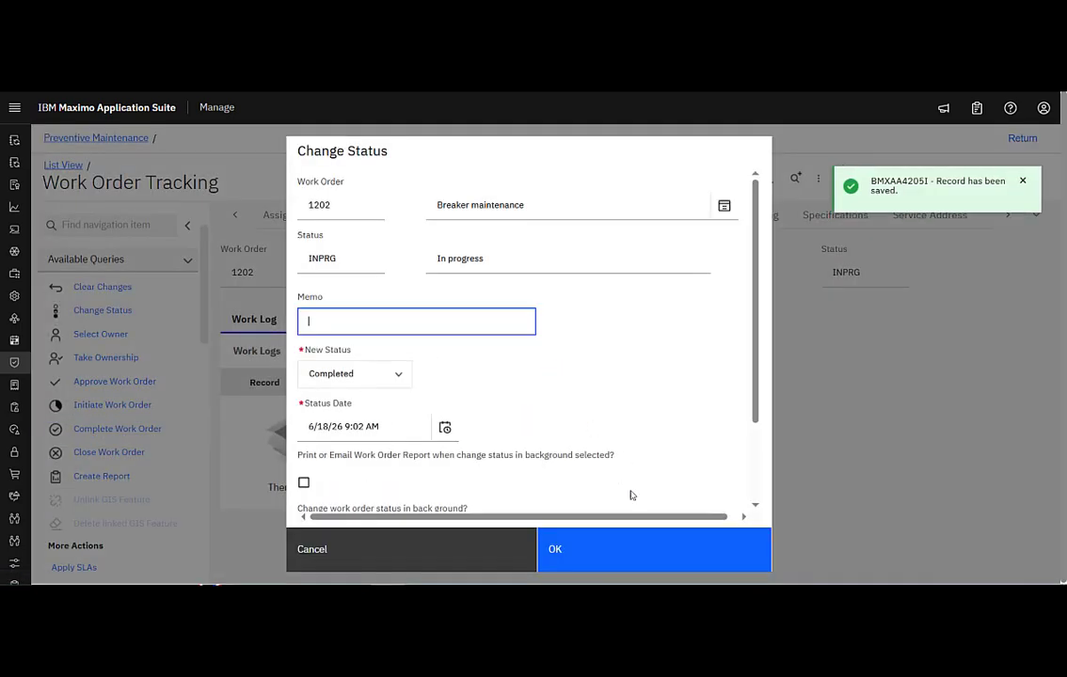
click(655, 540)
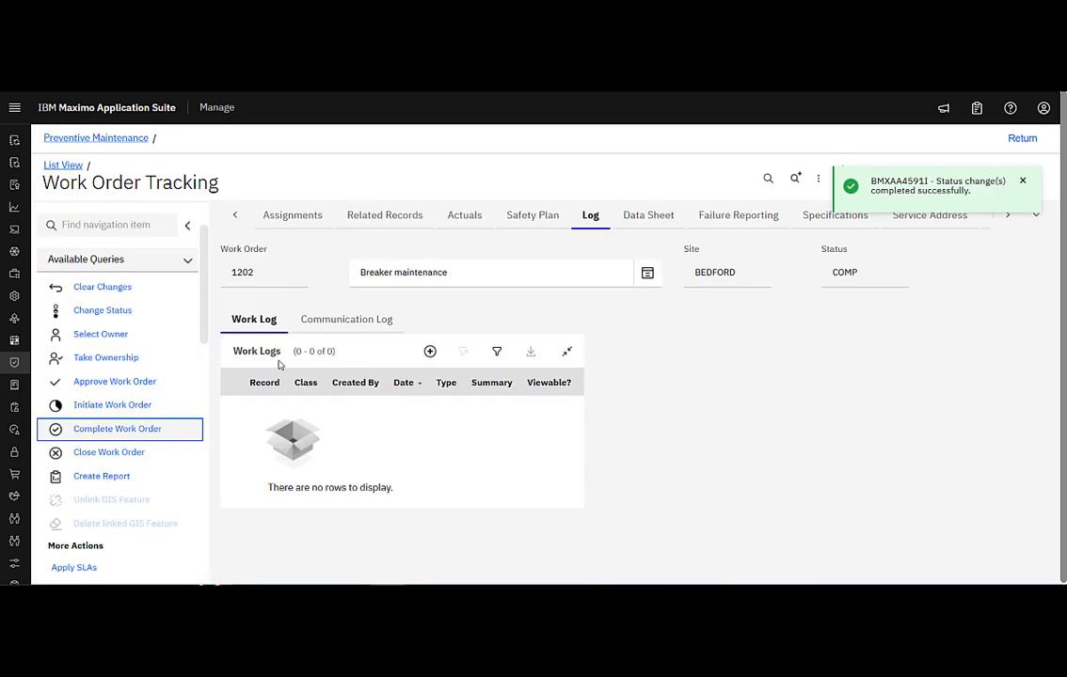
click(430, 351)
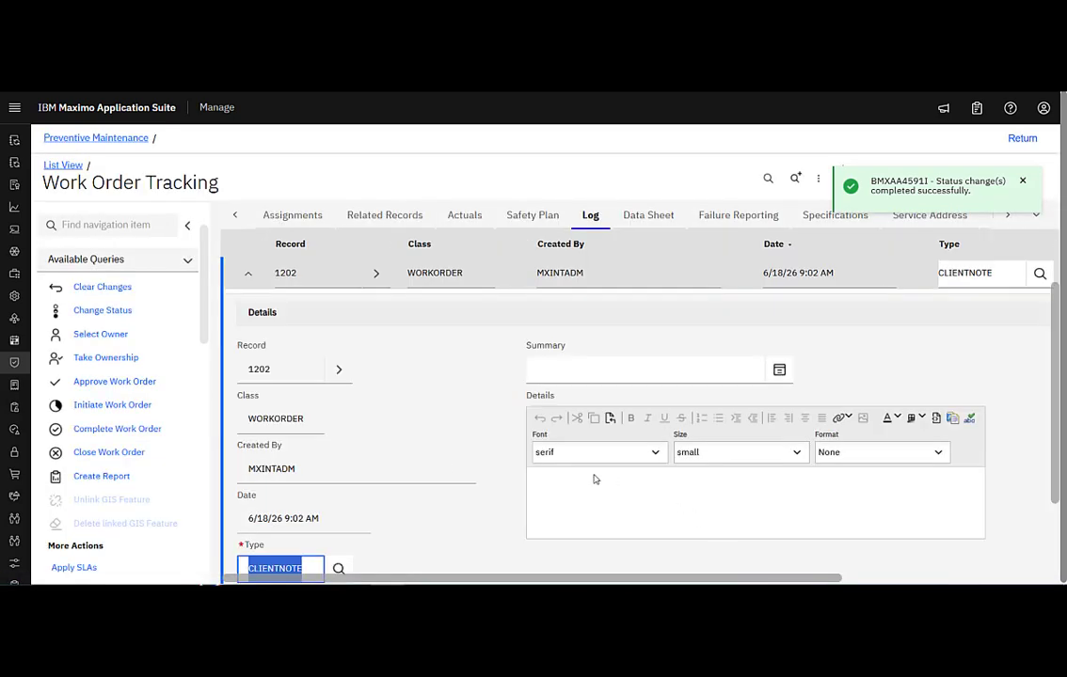
click(577, 377)
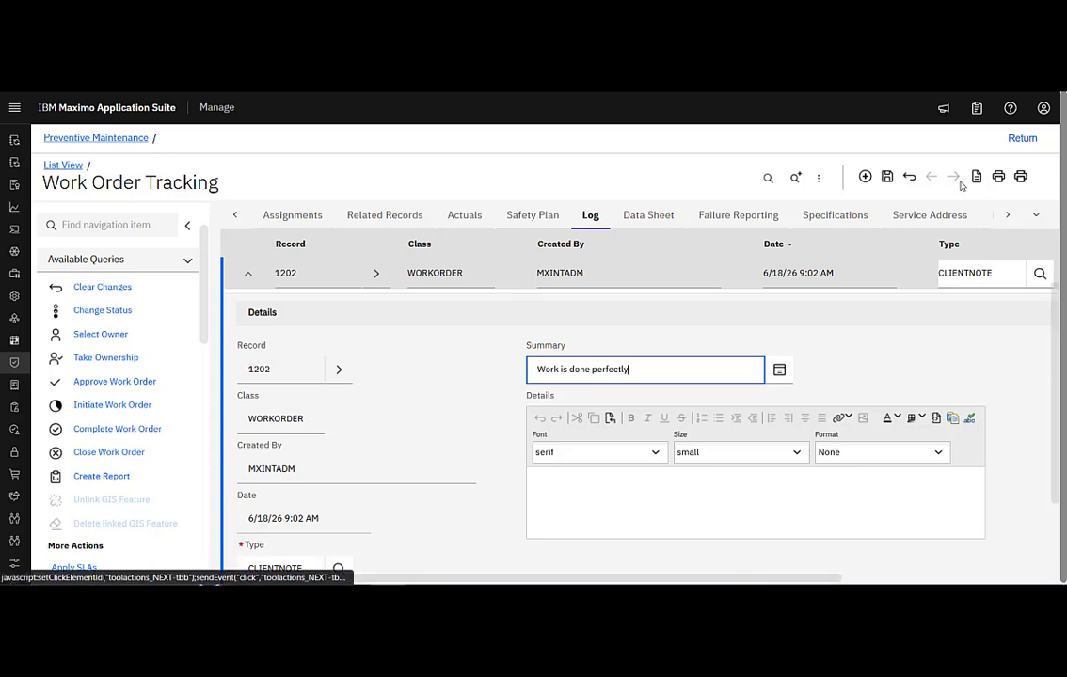
click(886, 176)
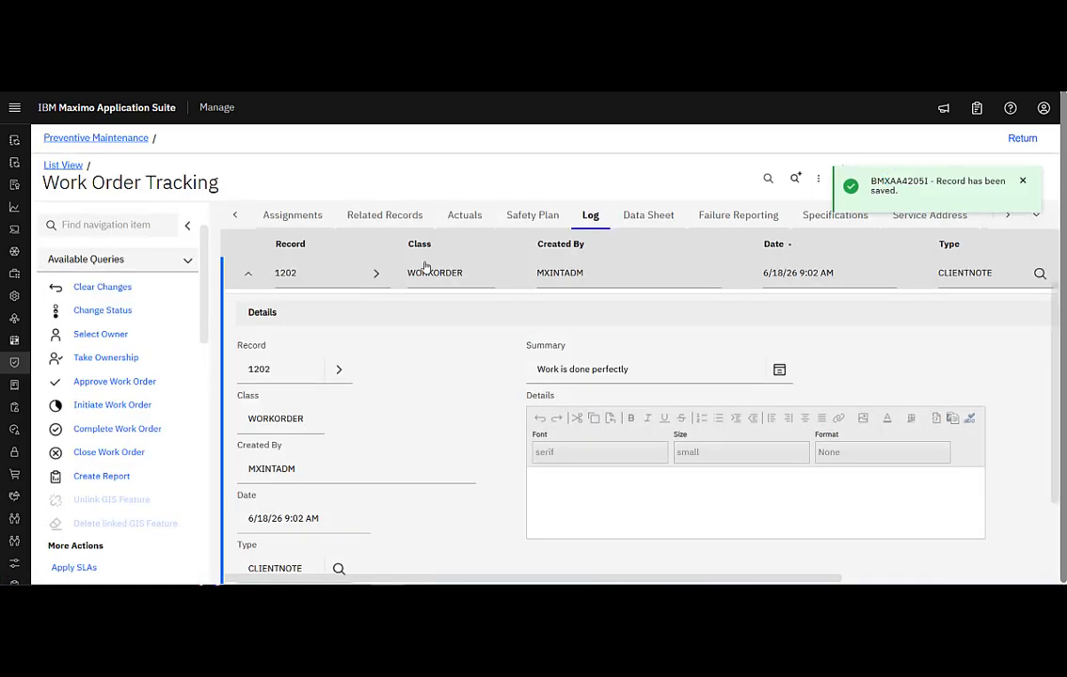
Step: Change the breaker maintenance work order's status to Closed and collapse the details of its work log entry
click(141, 449)
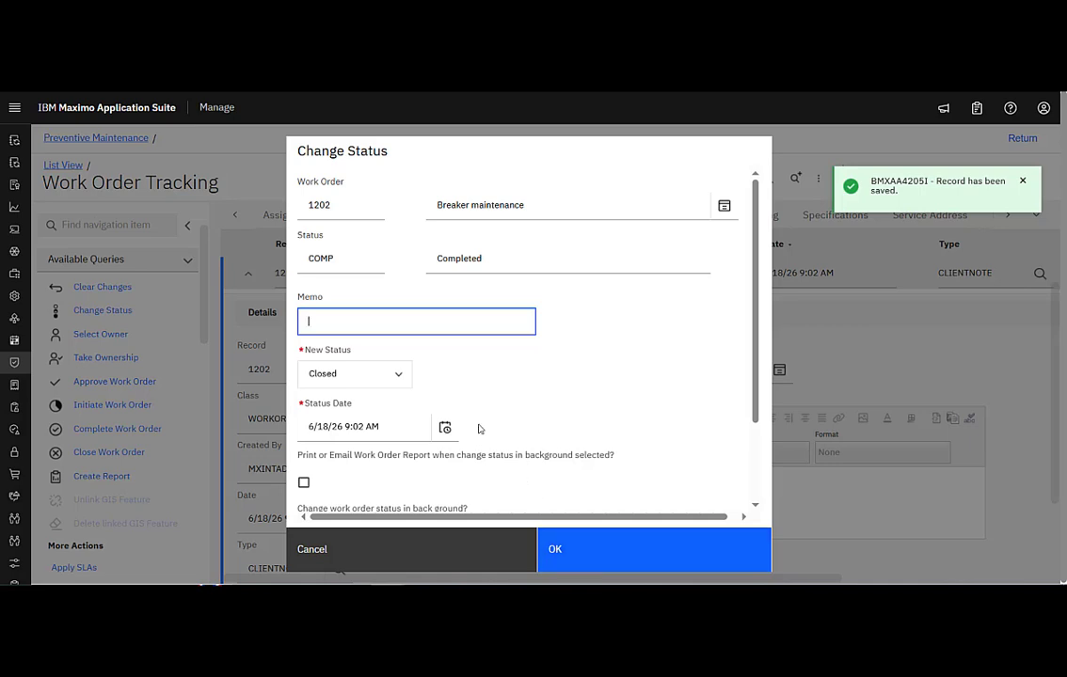
click(700, 568)
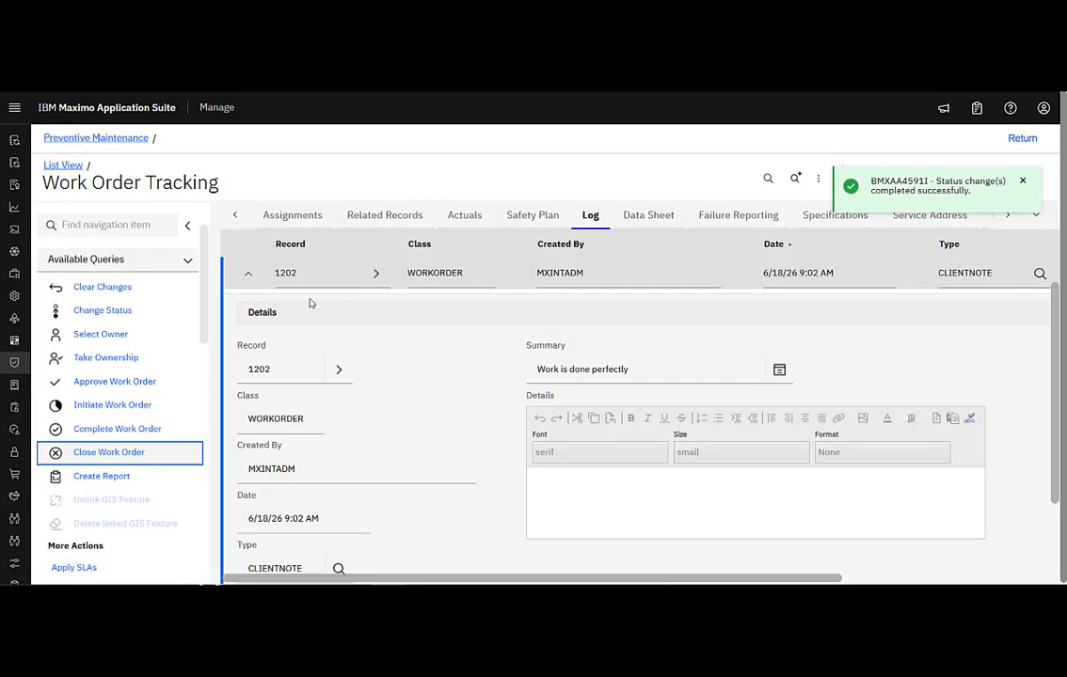
click(248, 274)
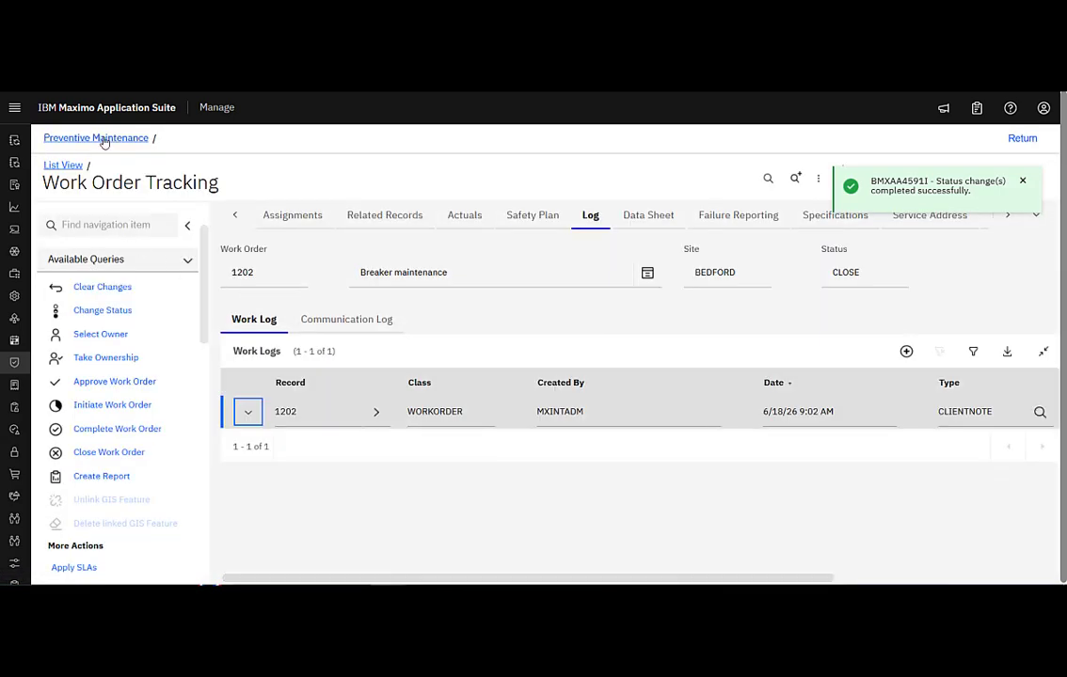
Step: Check the closed work order's target and actual start and finish dates in its scheduling information
click(235, 215)
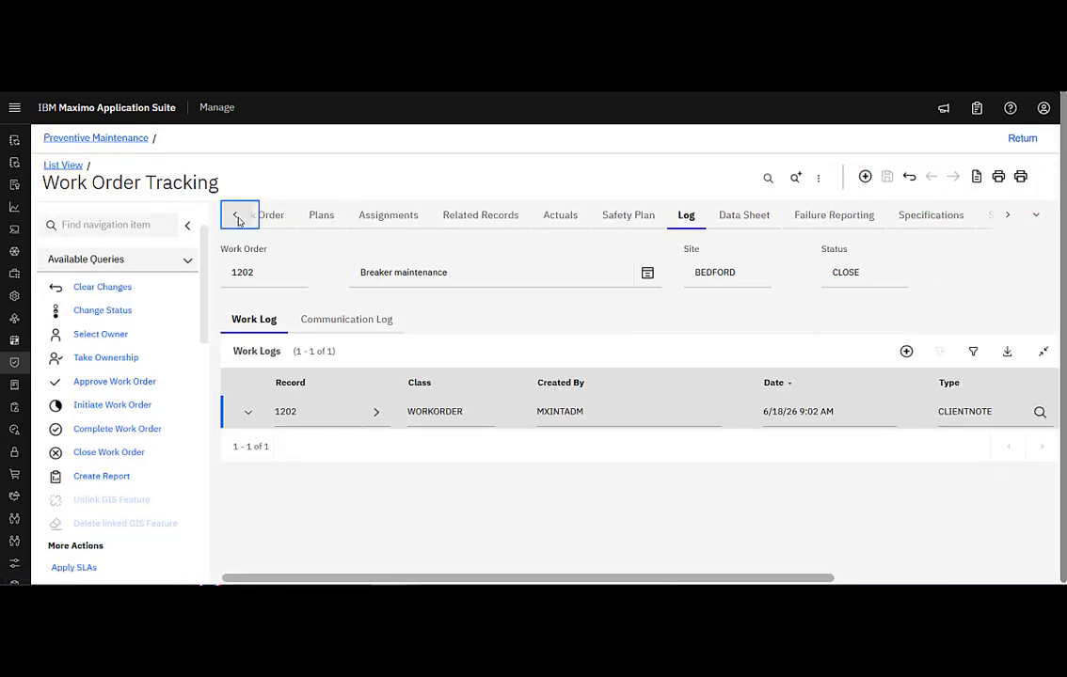
click(267, 220)
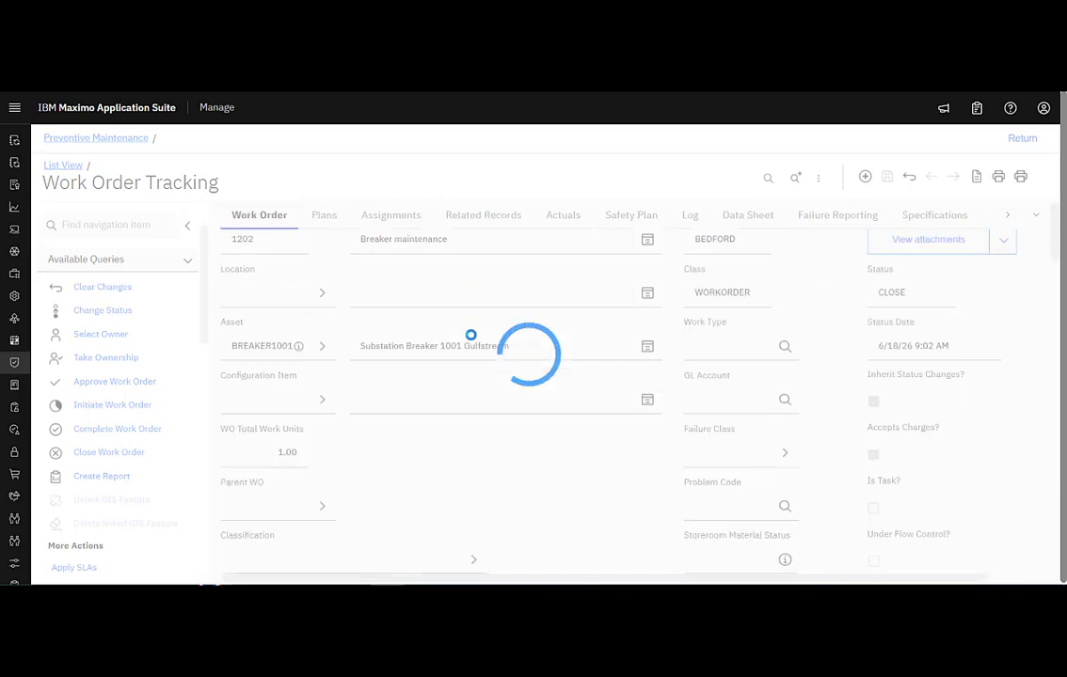
scroll(471, 362, down, 10)
scroll(472, 366, down, 8)
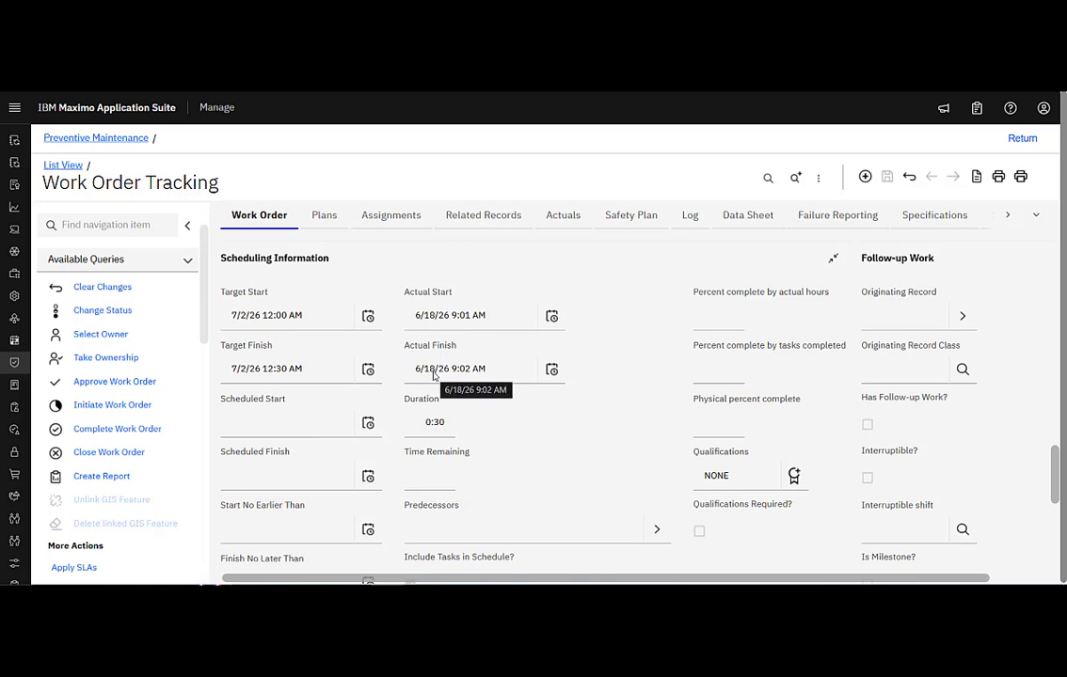
Step: Return to PM 1012, close the asset's work details and look at the PM's work order information
click(52, 138)
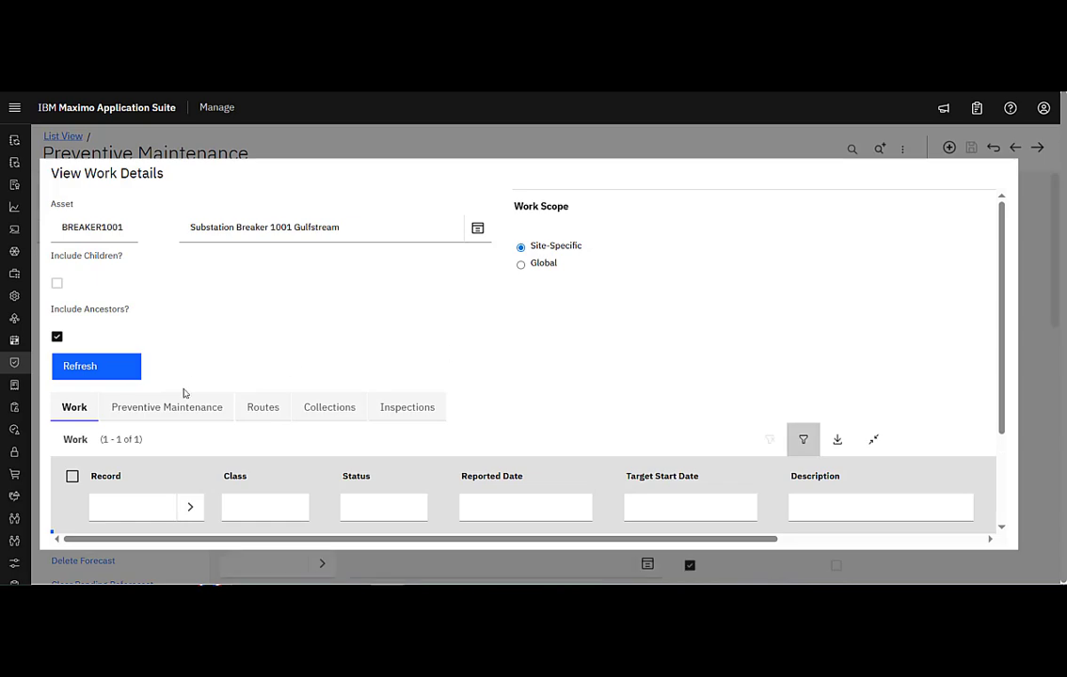
scroll(978, 364, down, 2)
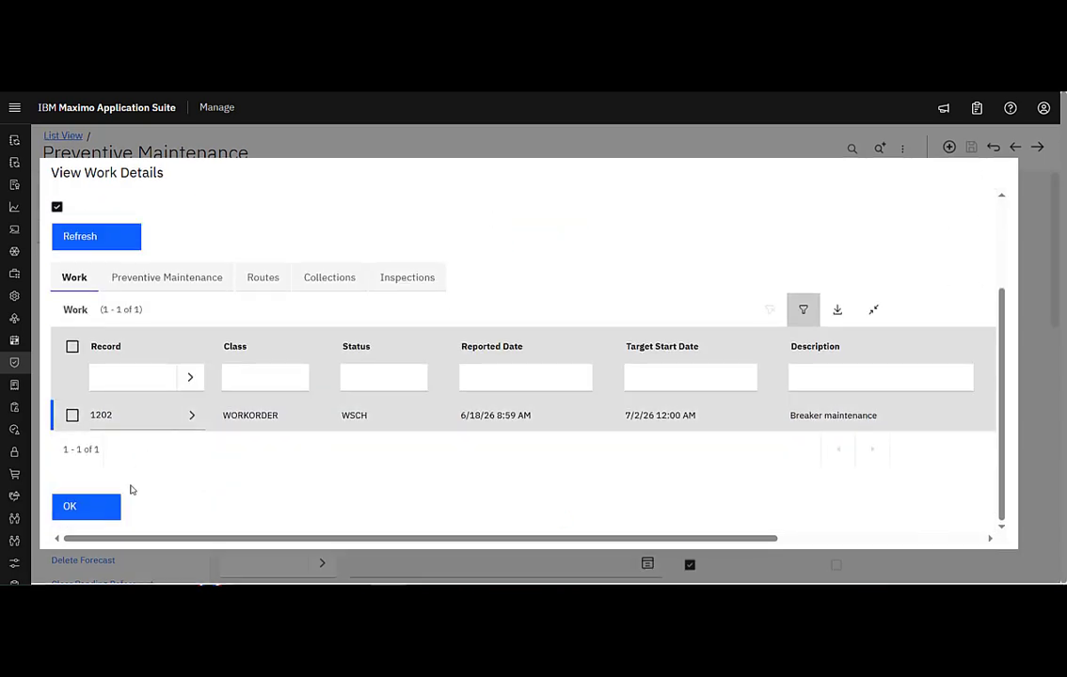
click(89, 507)
scroll(442, 399, down, 6)
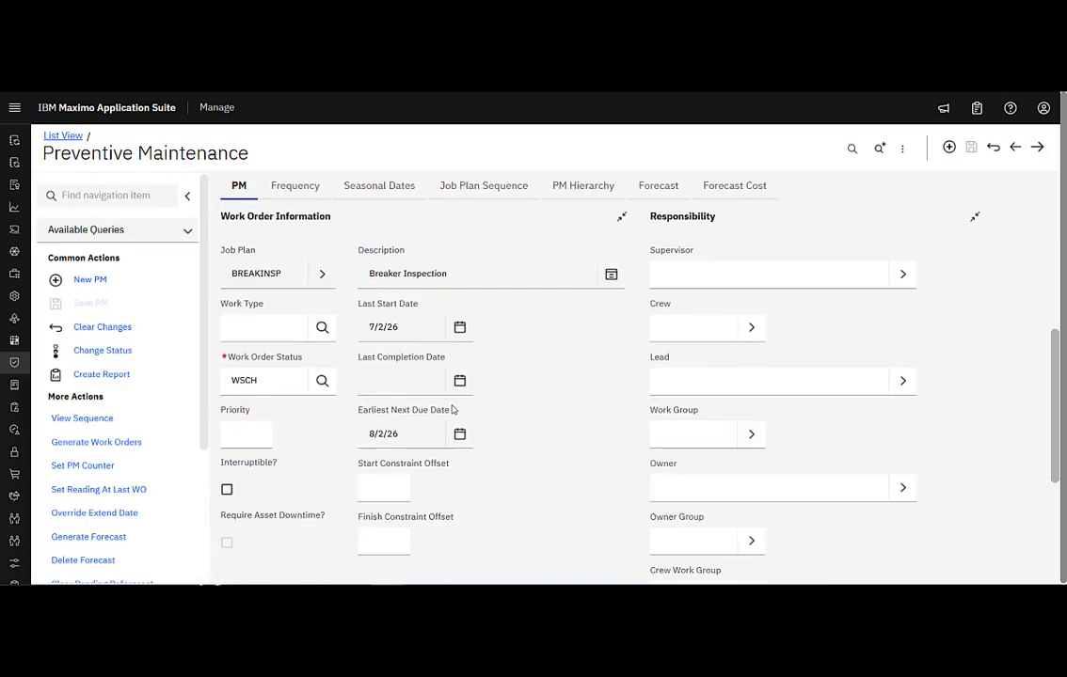
Step: Refresh the PM list, reopen PM 1012 and check its last start, last completion and earliest next due dates
click(63, 135)
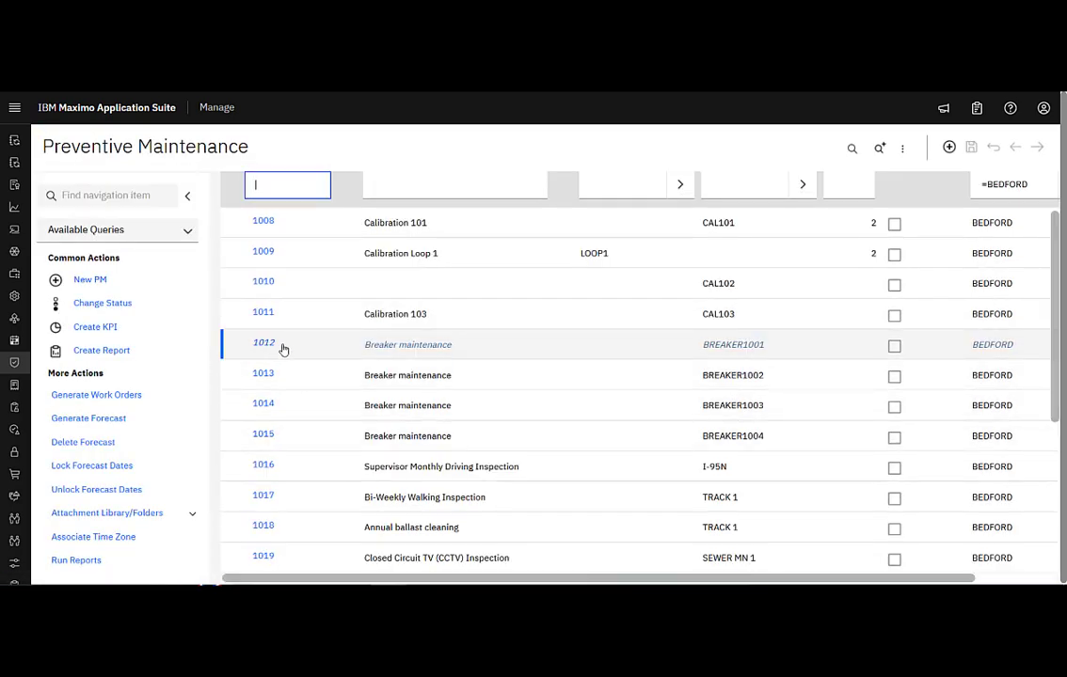
drag(283, 349, 246, 346)
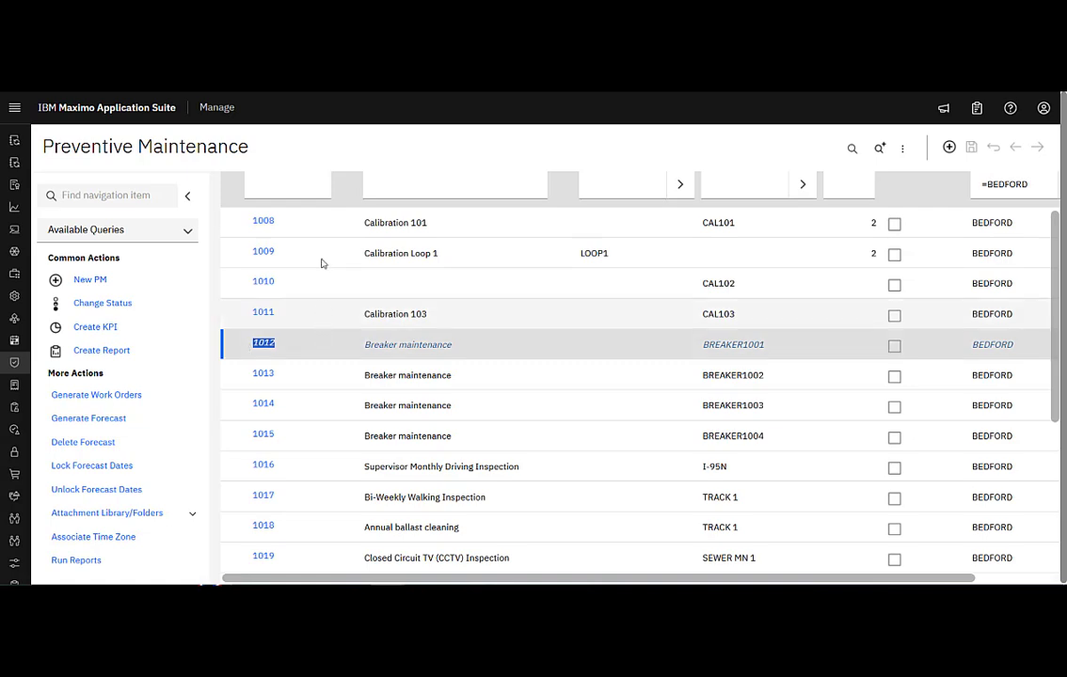
click(296, 188)
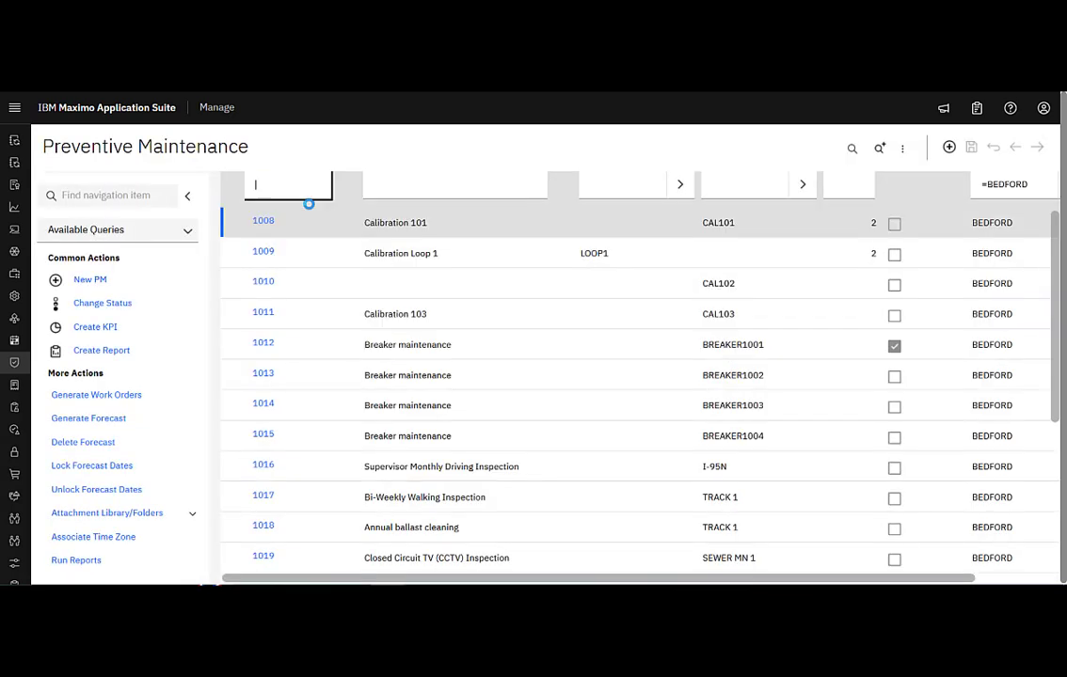
click(270, 347)
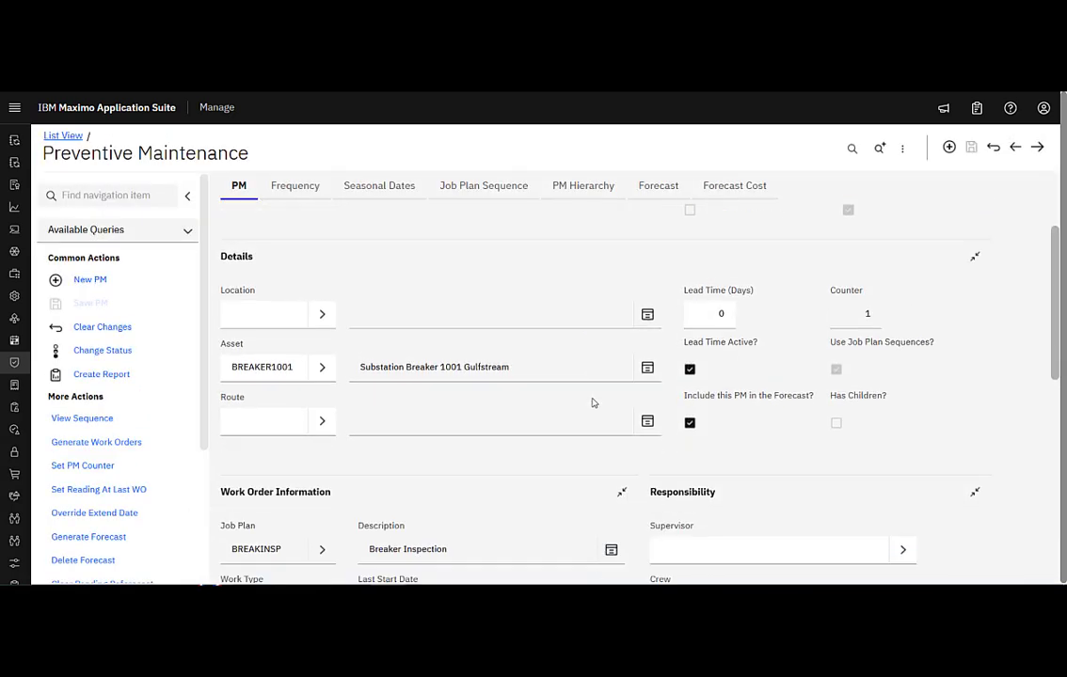
scroll(593, 403, down, 4)
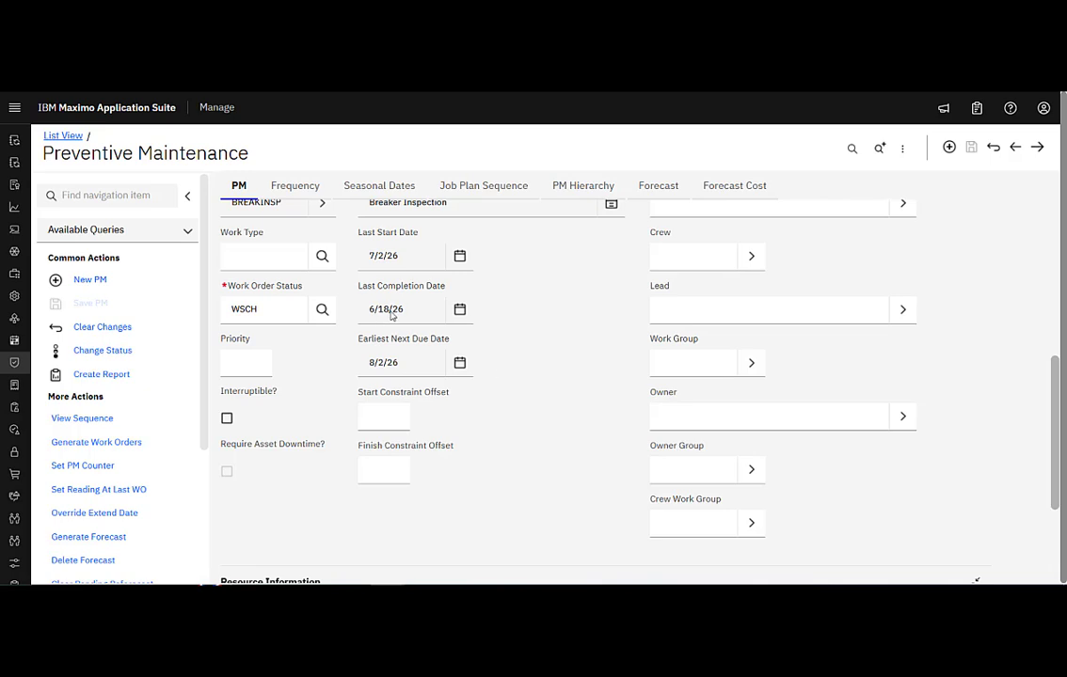
scroll(392, 315, up, 5)
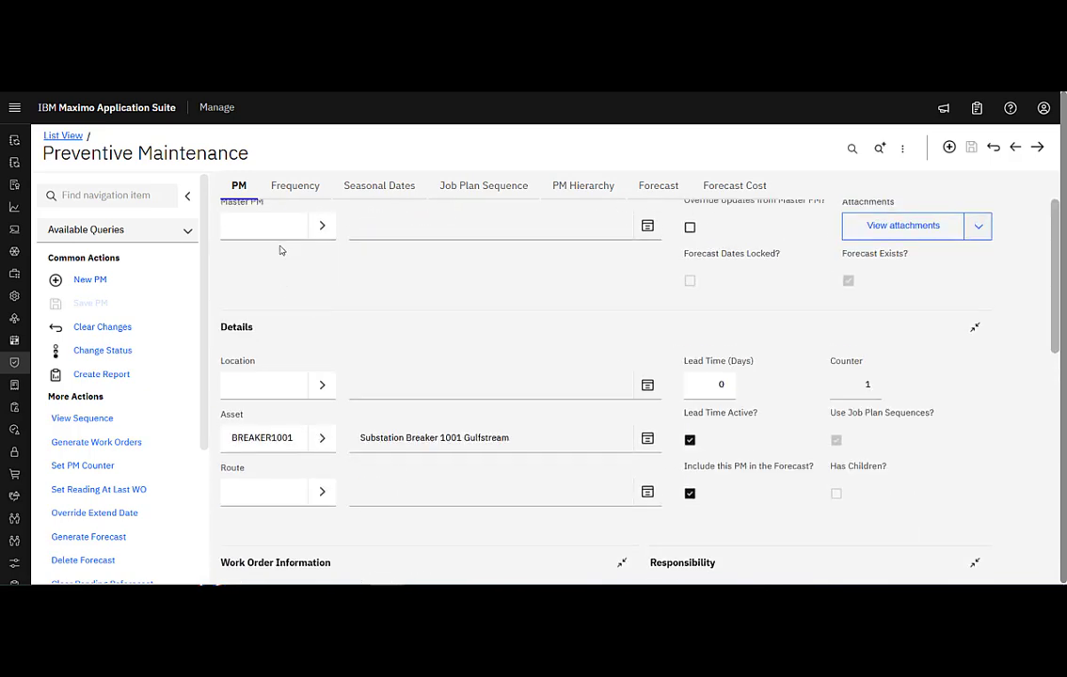
Step: Turn off using the last work order's start date to calculate PM 1012's next due date, and try to save the PM
click(294, 185)
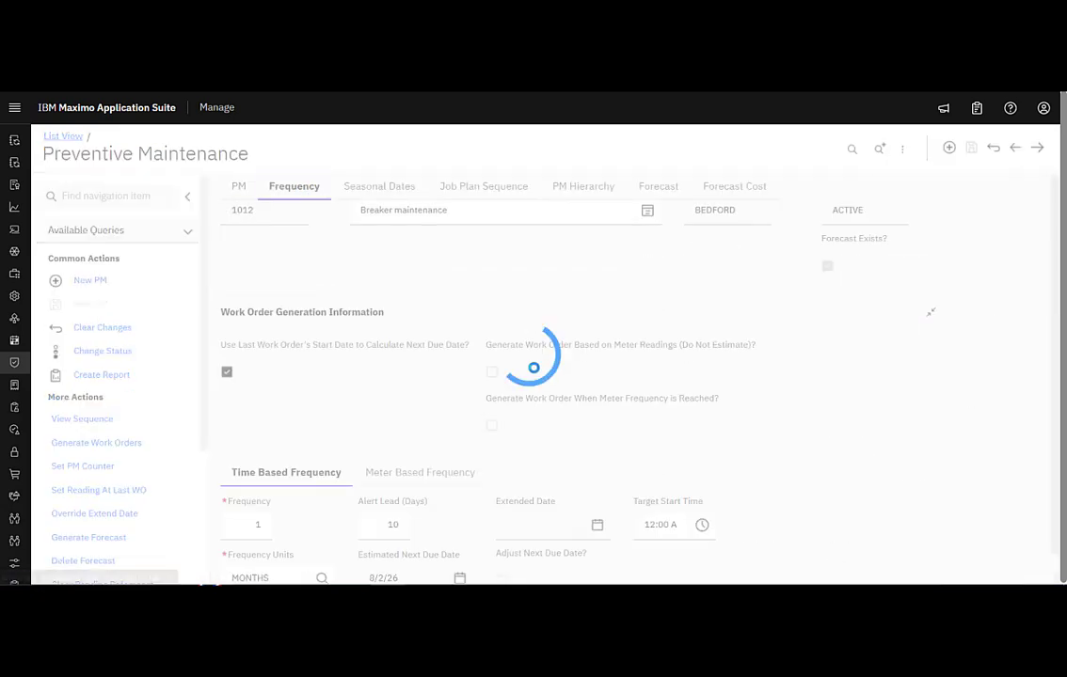
scroll(516, 442, down, 2)
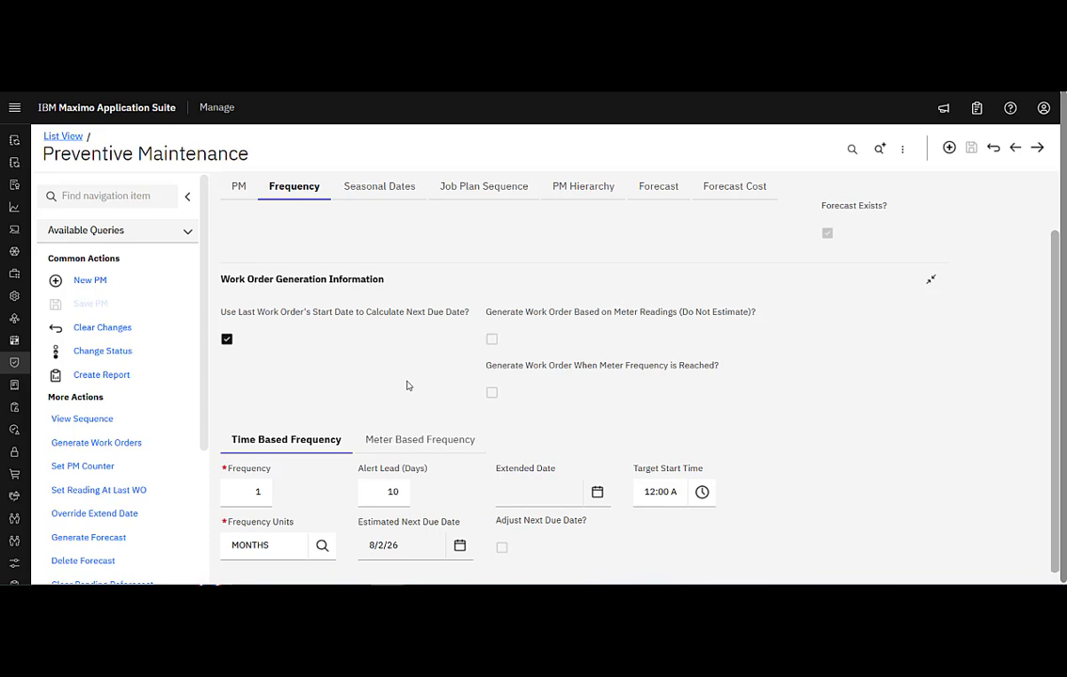
click(226, 342)
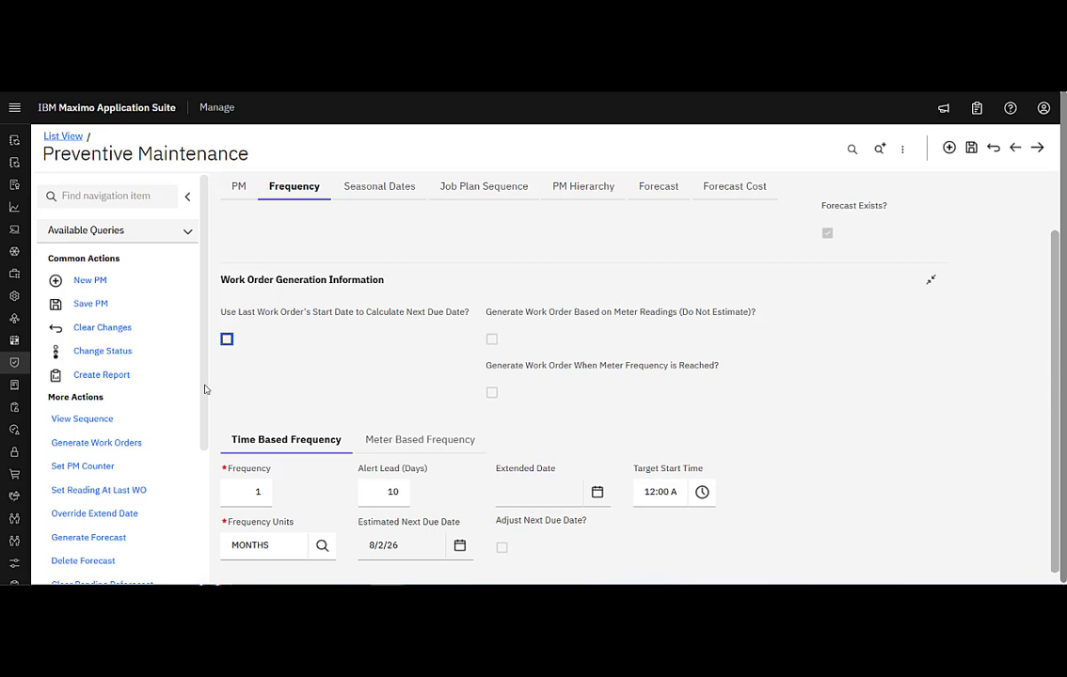
click(99, 305)
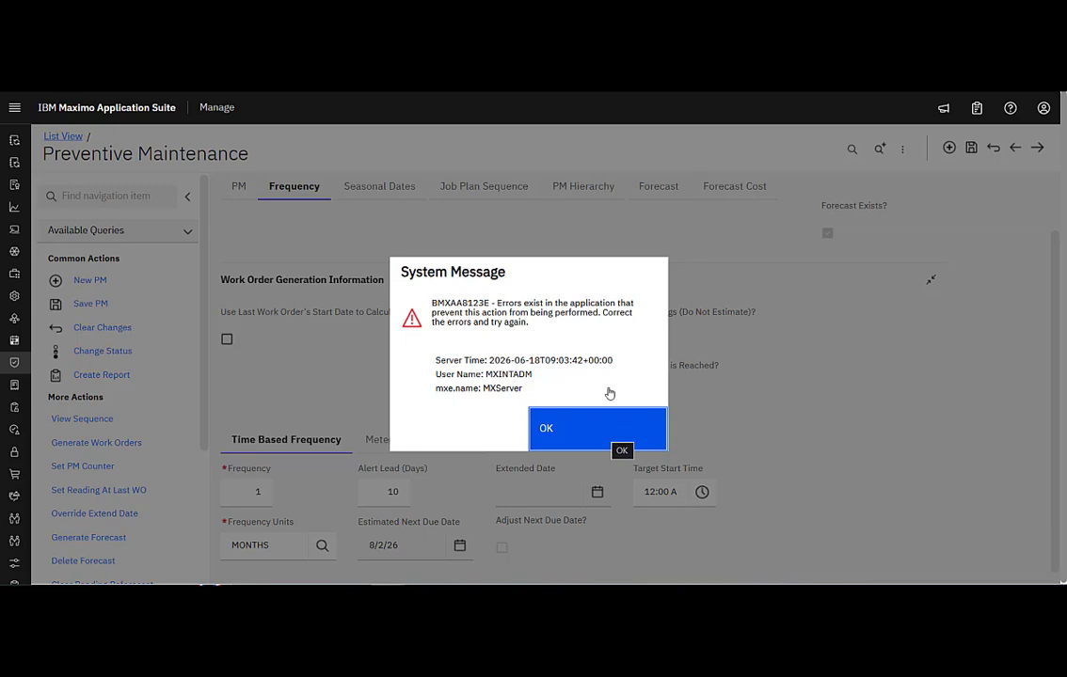
click(574, 438)
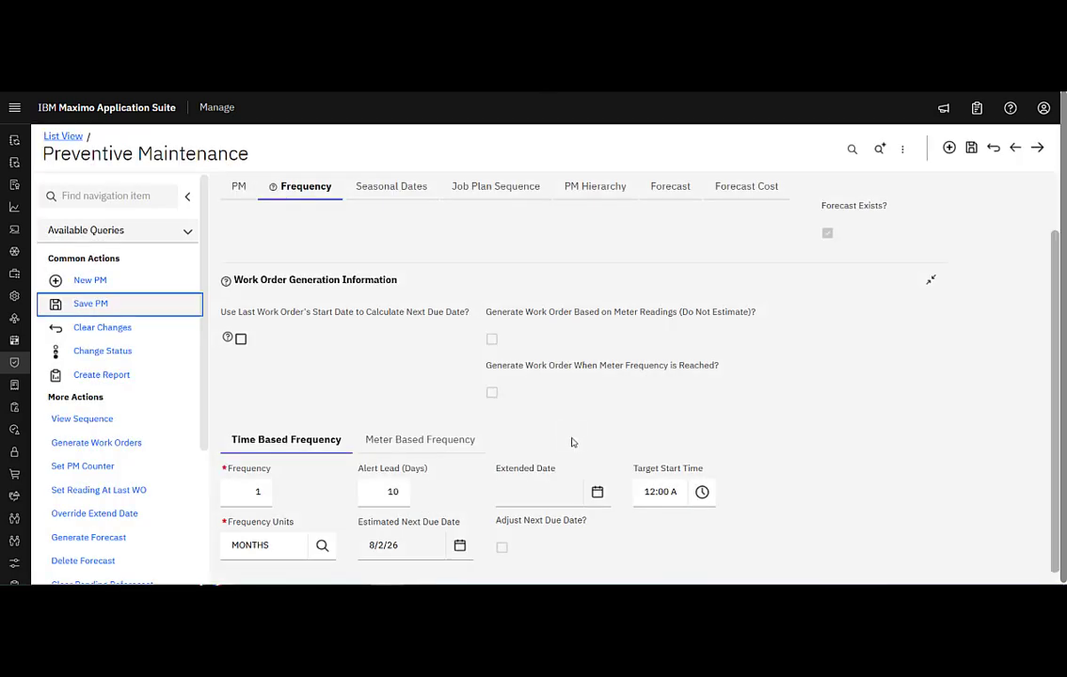
click(133, 312)
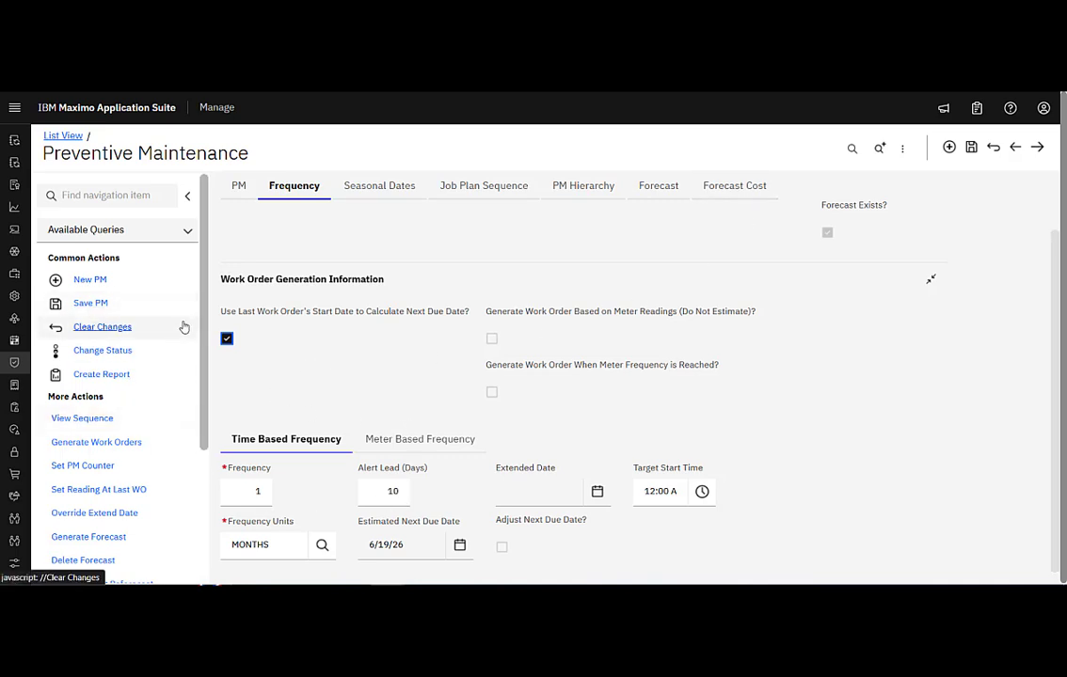
click(227, 340)
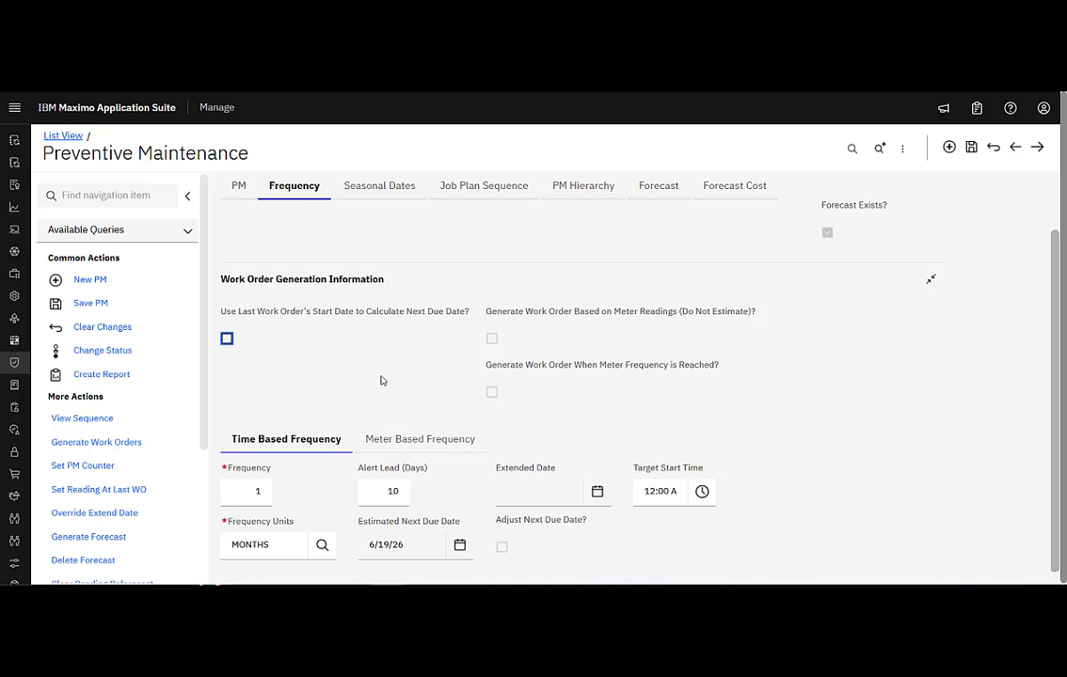
Step: Review PM 1012's work order dates and its estimated next due date in the time-based frequency settings
click(238, 191)
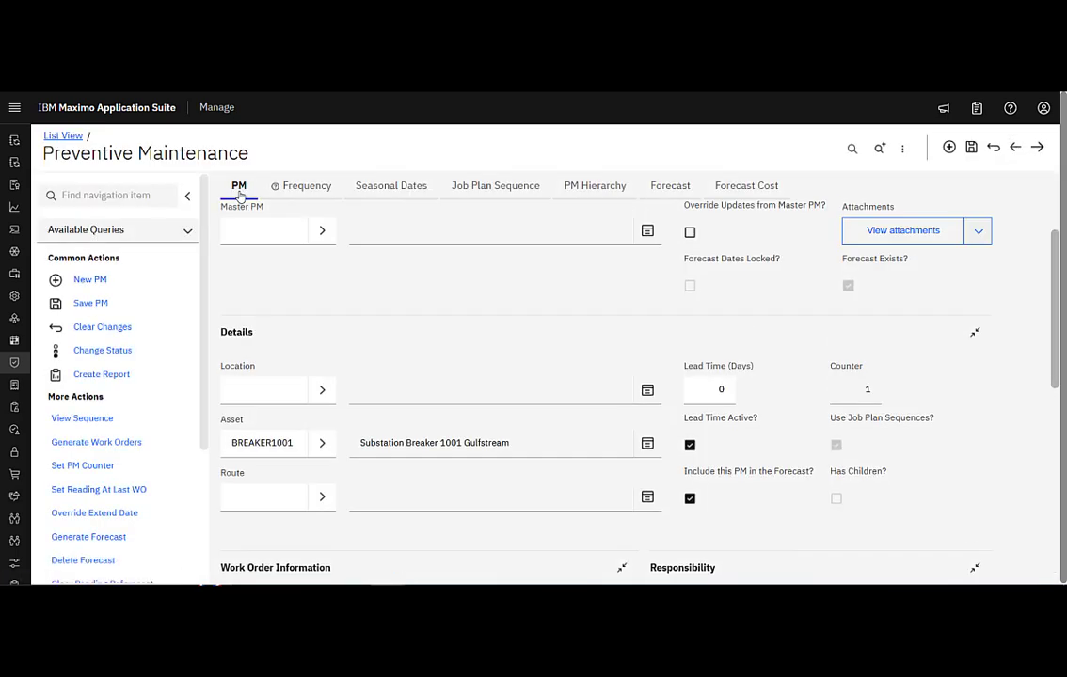
scroll(123, 485, down, 2)
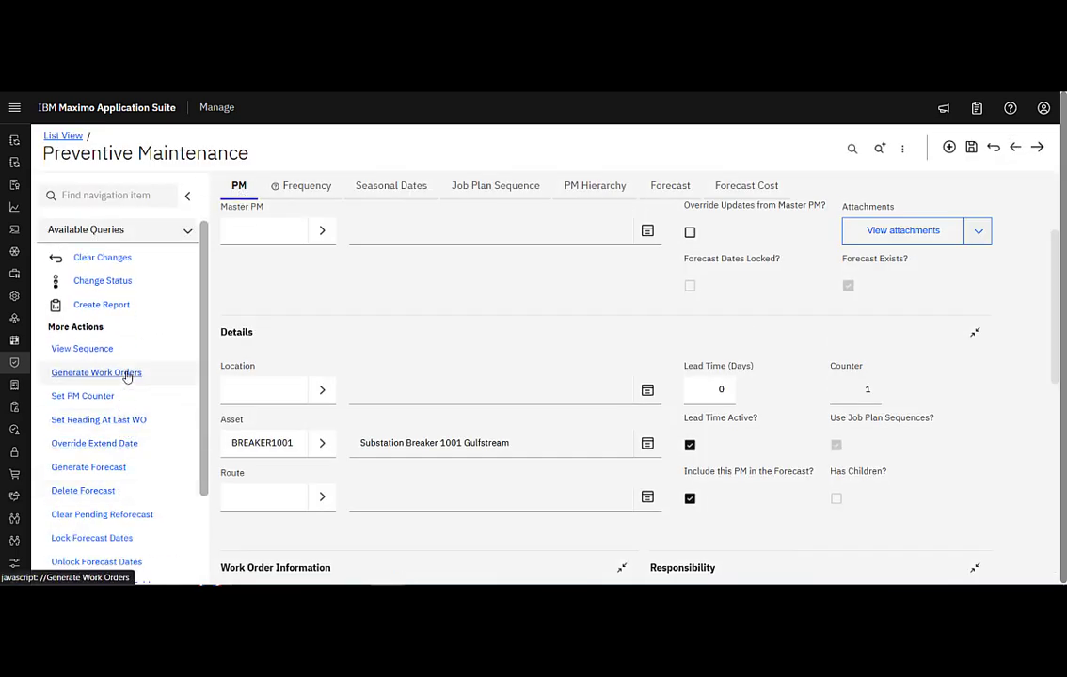
scroll(534, 430, down, 4)
scroll(538, 432, up, 5)
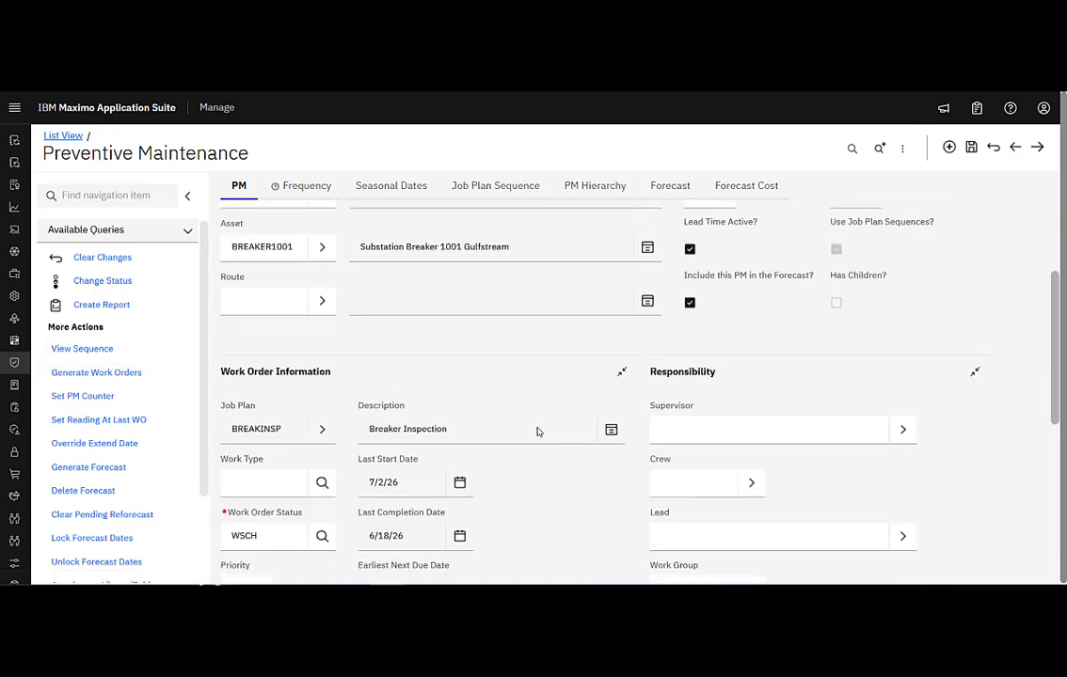
click(311, 188)
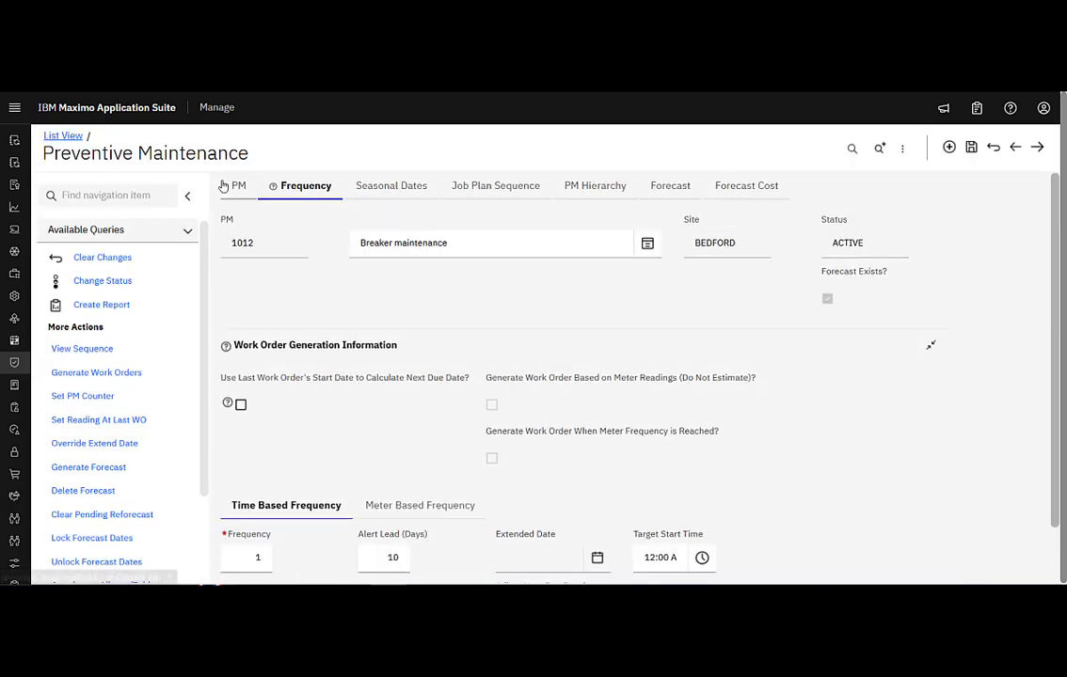
scroll(320, 316, down, 1)
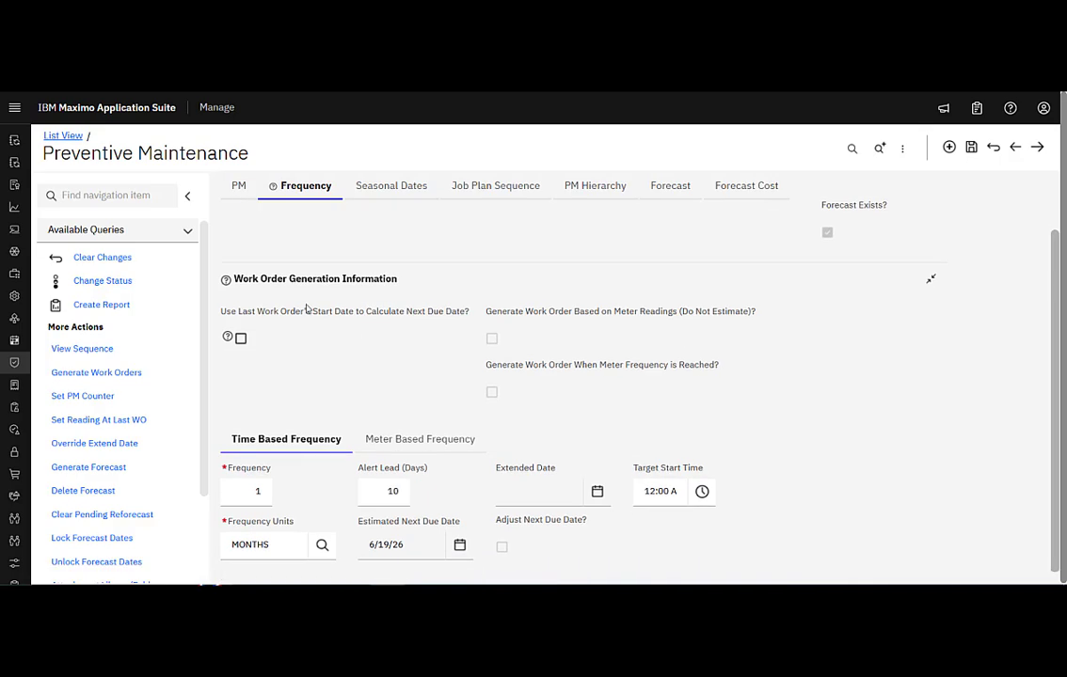
scroll(273, 254, up, 2)
Step: Compare the PM's last completion date with the estimated next due date in its frequency settings
click(239, 186)
scroll(464, 428, down, 5)
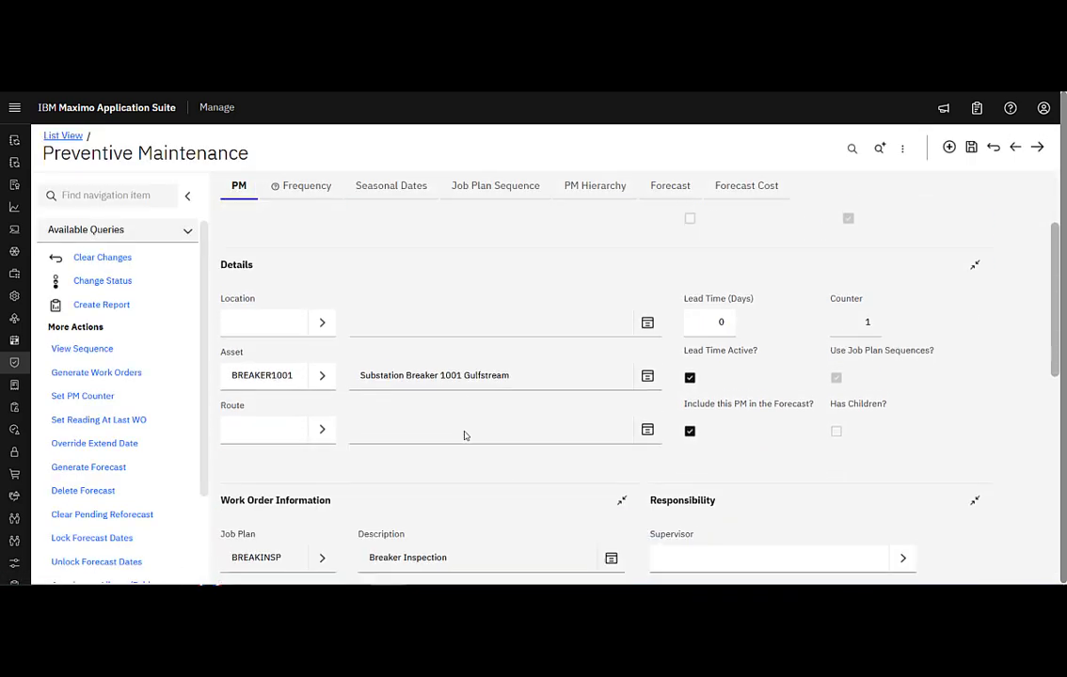
click(386, 380)
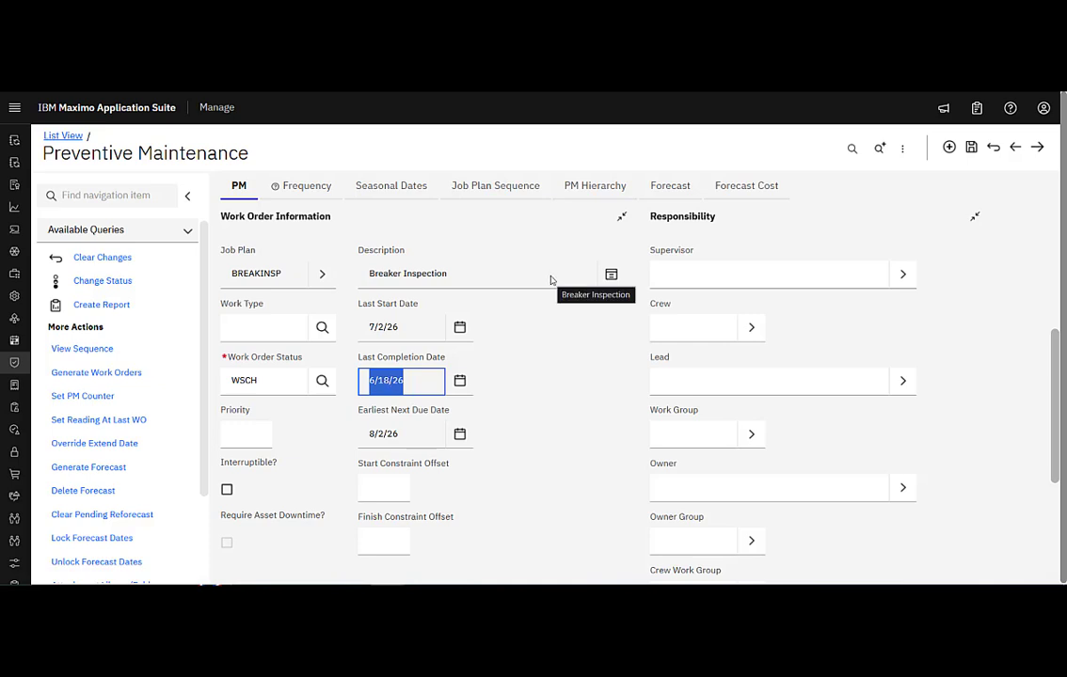
scroll(536, 287, up, 5)
click(314, 191)
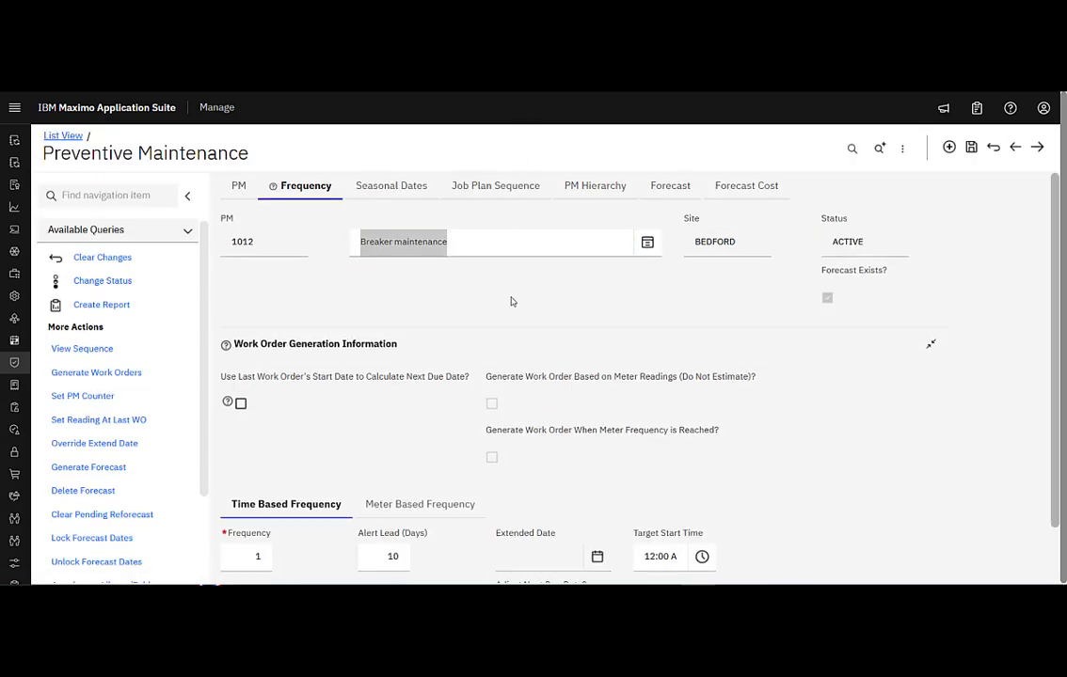
scroll(426, 489, down, 1)
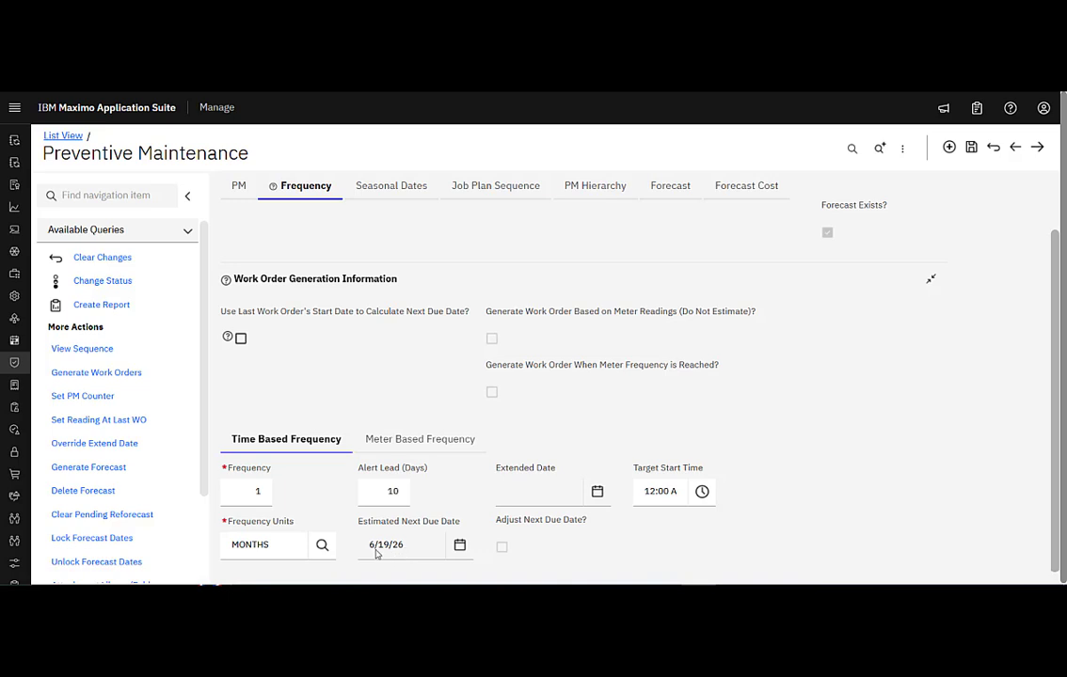
Step: Recheck the last start, last completion and earliest next due dates in the PM's work order information
click(242, 187)
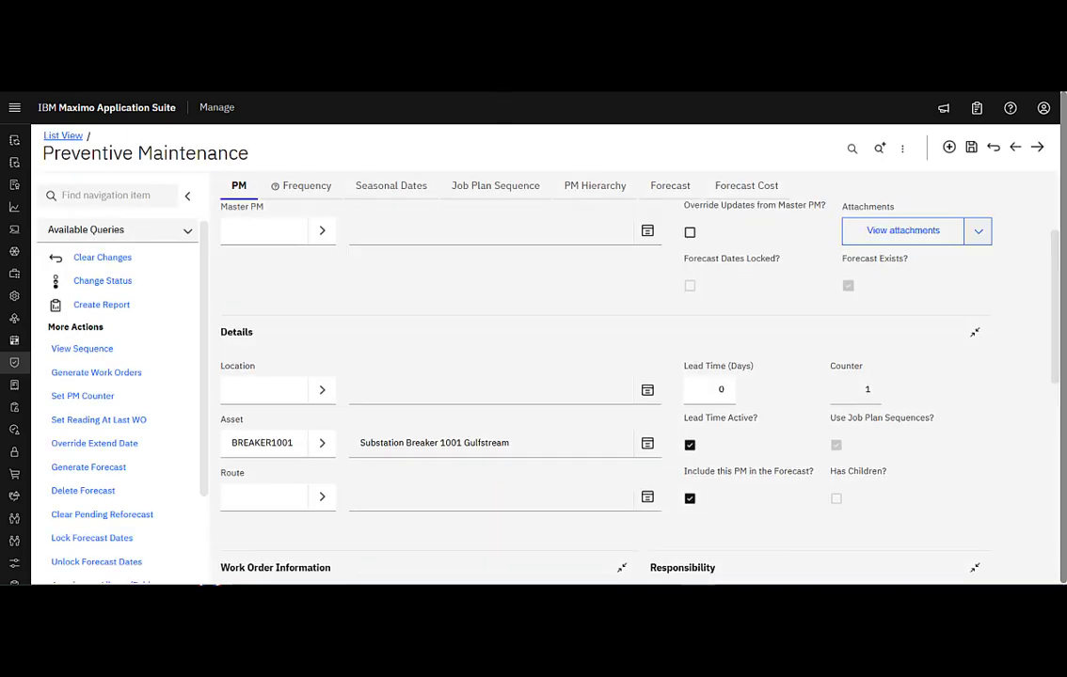
scroll(480, 357, down, 2)
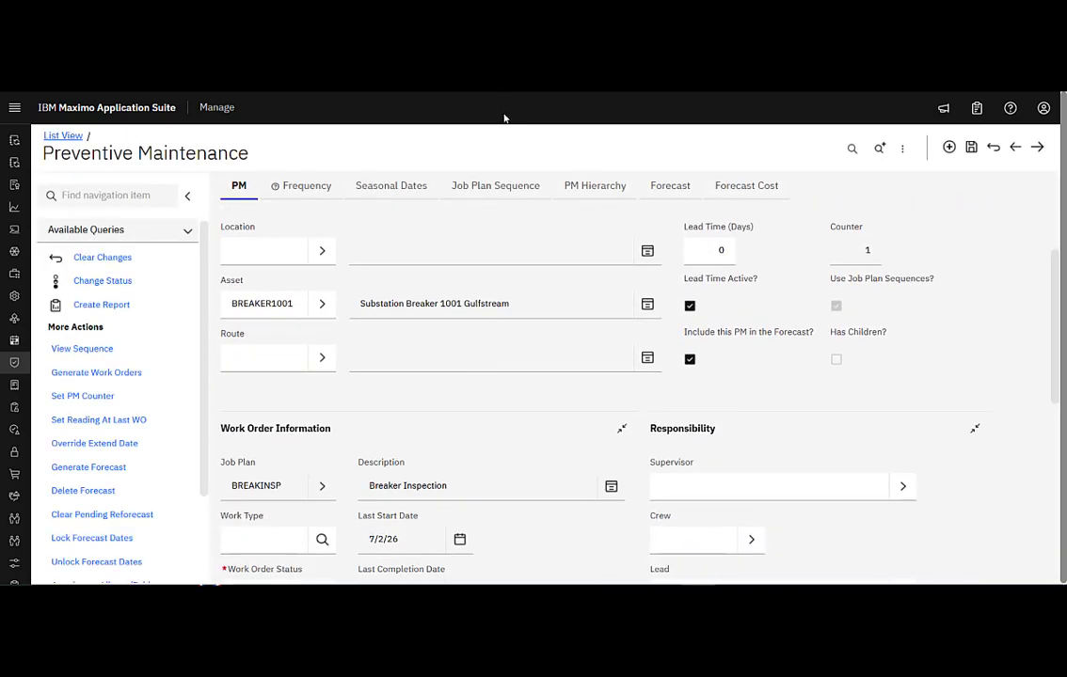
scroll(513, 422, down, 1)
scroll(513, 421, down, 1)
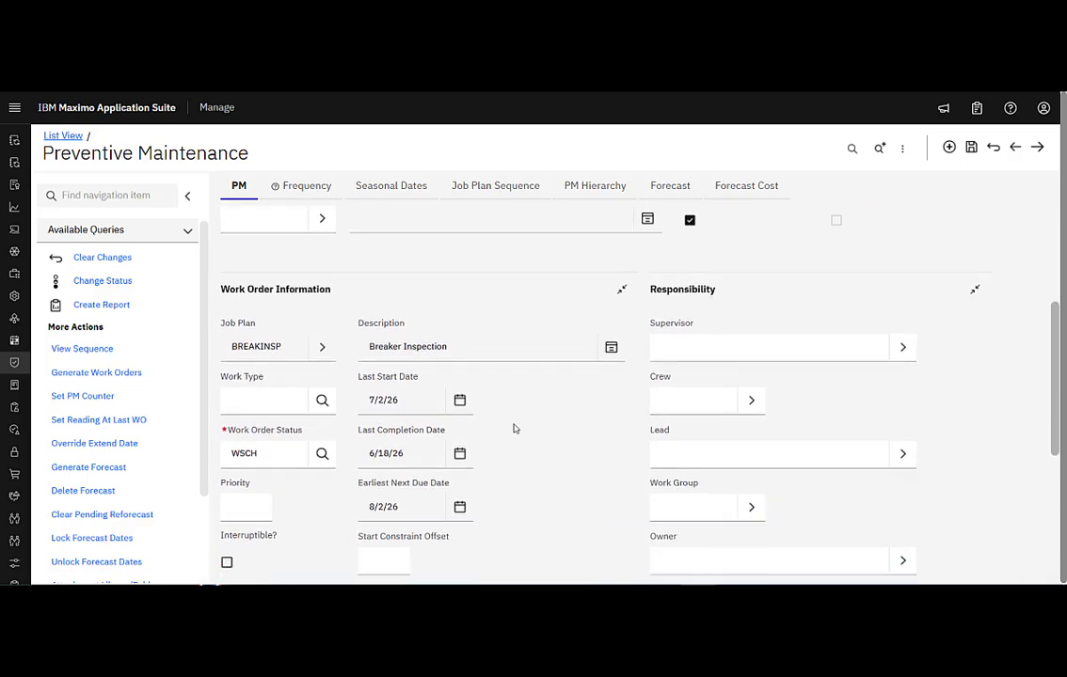